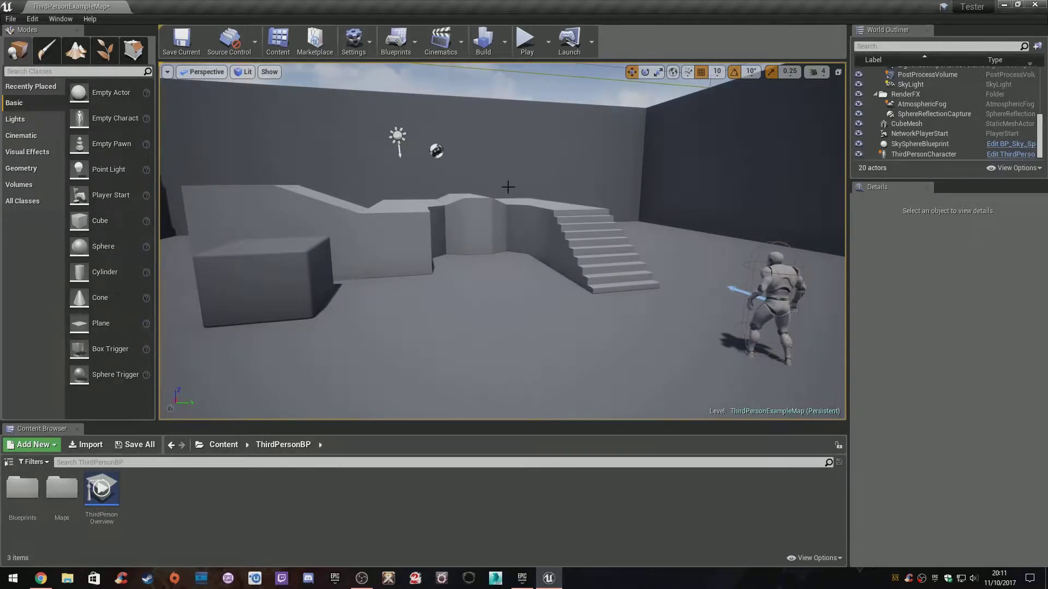
# Open the Level Blueprint, dock its window as a tab beside the level editor, and return to the level
pyautogui.moveTo(551, 201); pyautogui.dragTo(551, 201, button='right')
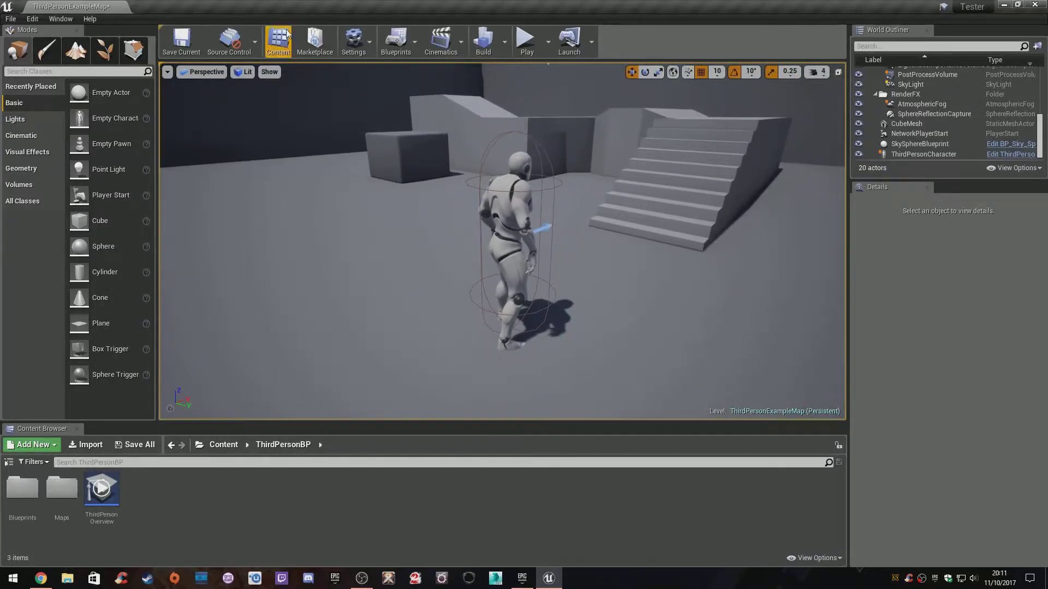
pyautogui.click(397, 48)
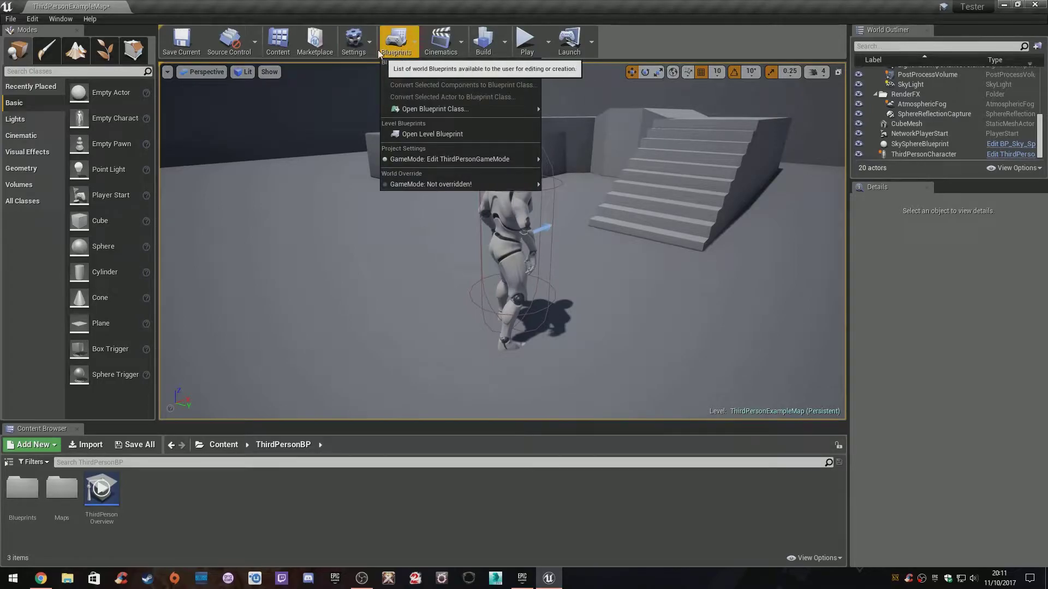
pyautogui.click(447, 134)
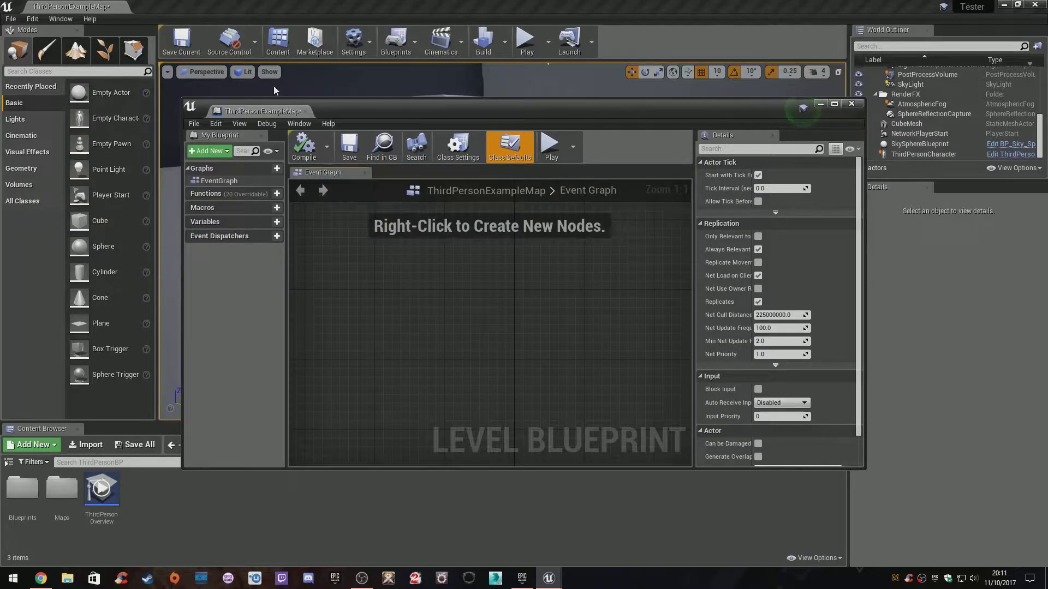
pyautogui.moveTo(267, 111); pyautogui.dragTo(183, 7)
pyautogui.click(90, 6)
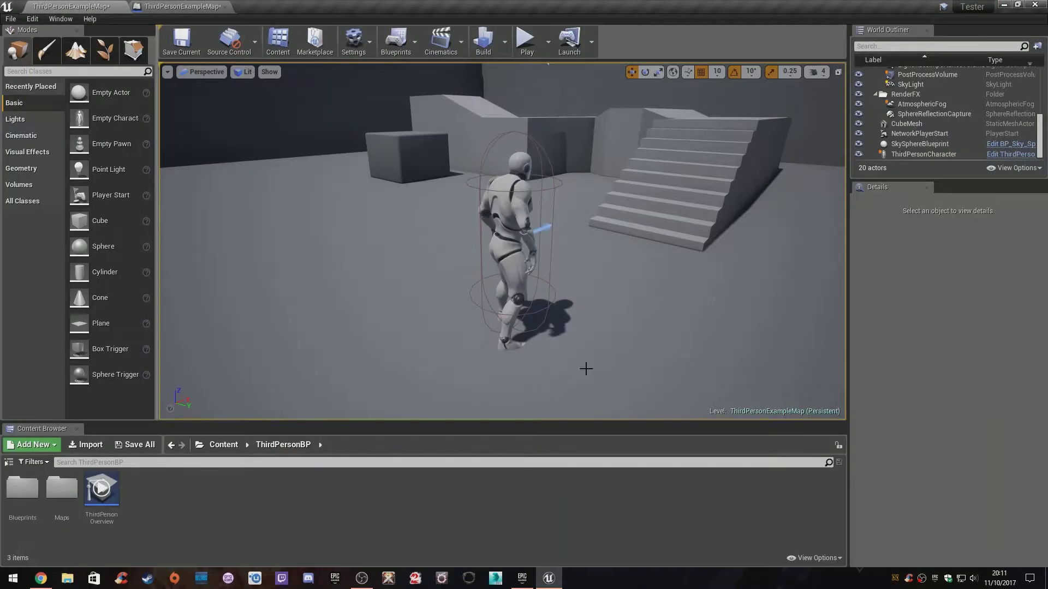
pyautogui.press('a')
pyautogui.moveTo(586, 369); pyautogui.dragTo(573, 370, button='right')
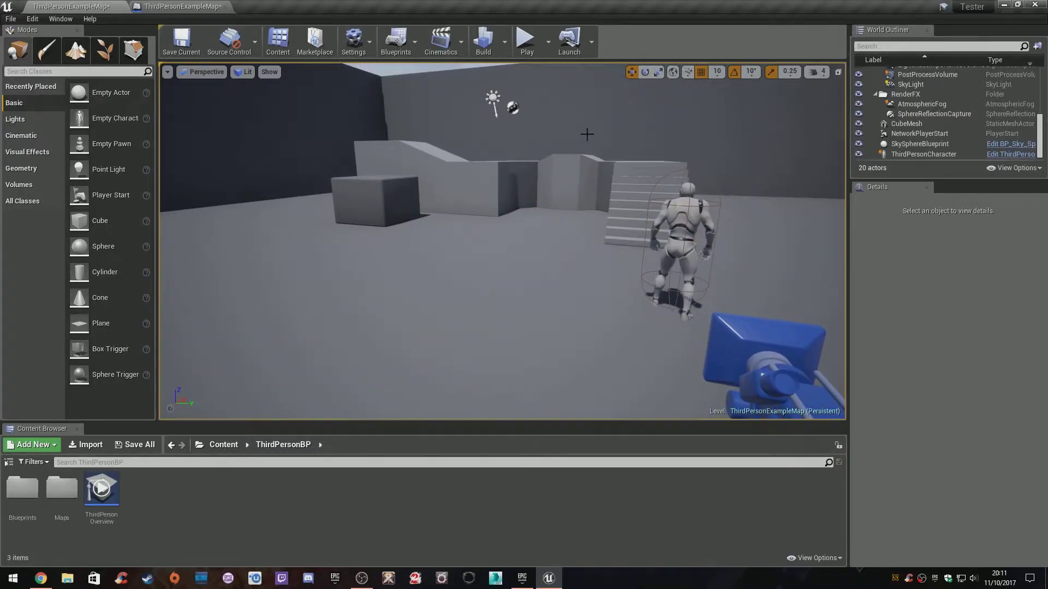
pyautogui.moveTo(638, 236); pyautogui.dragTo(578, 238, button='right')
pyautogui.press('e')
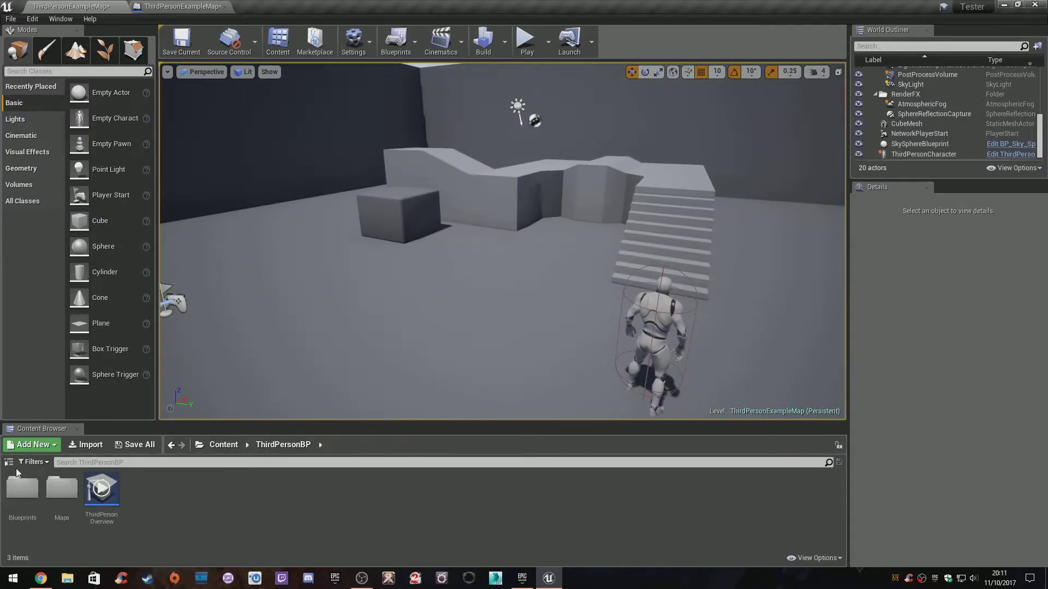
# Show the folder tree in the Content Browser and narrow it to about half its width
pyautogui.click(8, 462)
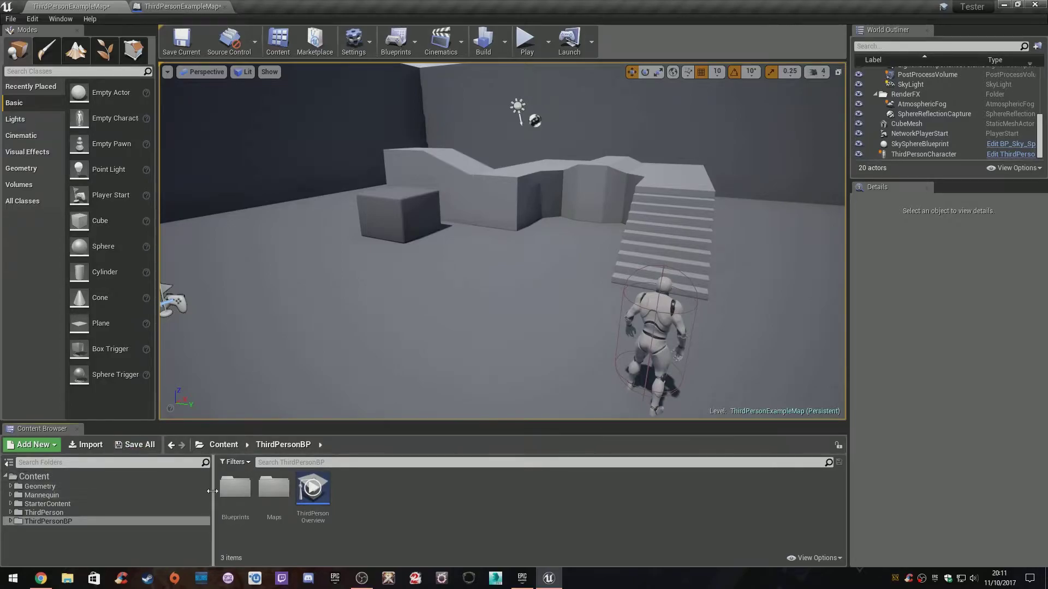
pyautogui.moveTo(212, 491); pyautogui.dragTo(101, 491)
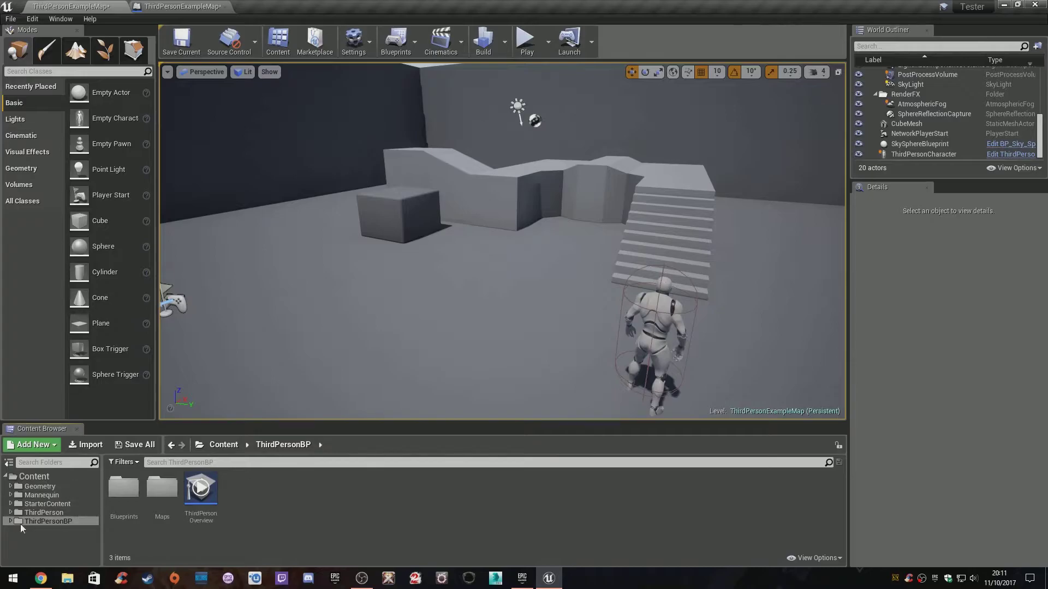
pyautogui.click(6, 463)
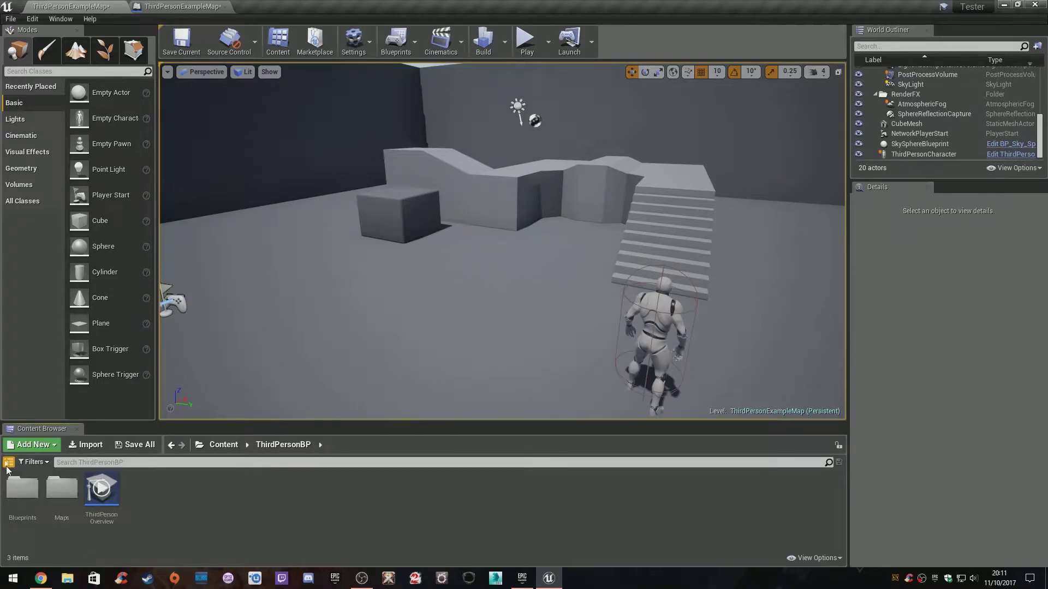
pyautogui.click(8, 463)
pyautogui.click(8, 463)
pyautogui.click(9, 464)
pyautogui.click(10, 464)
pyautogui.click(9, 464)
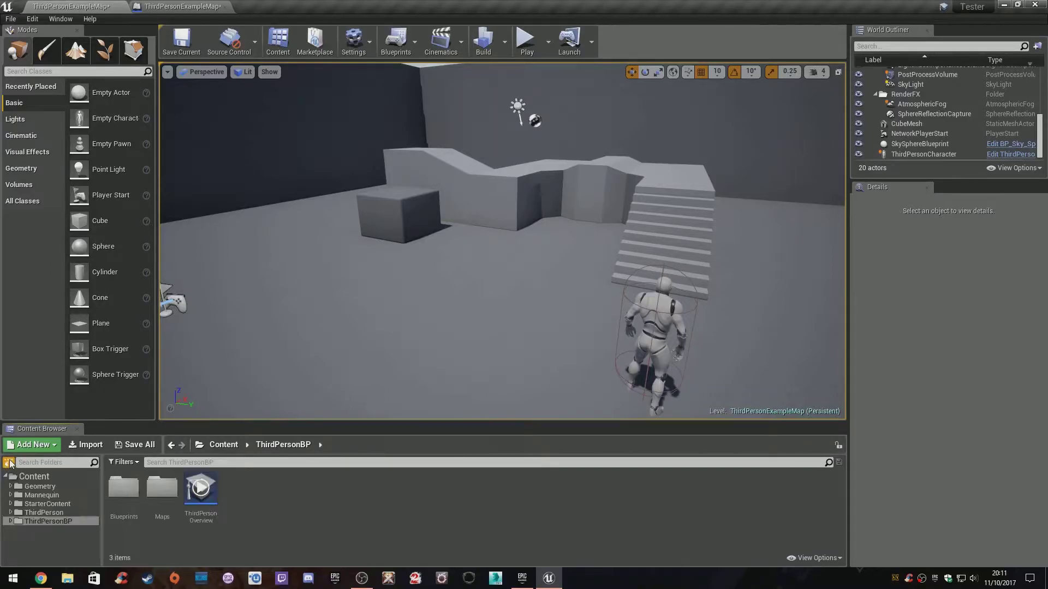
# Create a folder named Blueprints in the root Content folder, look inside it, and return to Content
pyautogui.click(30, 478)
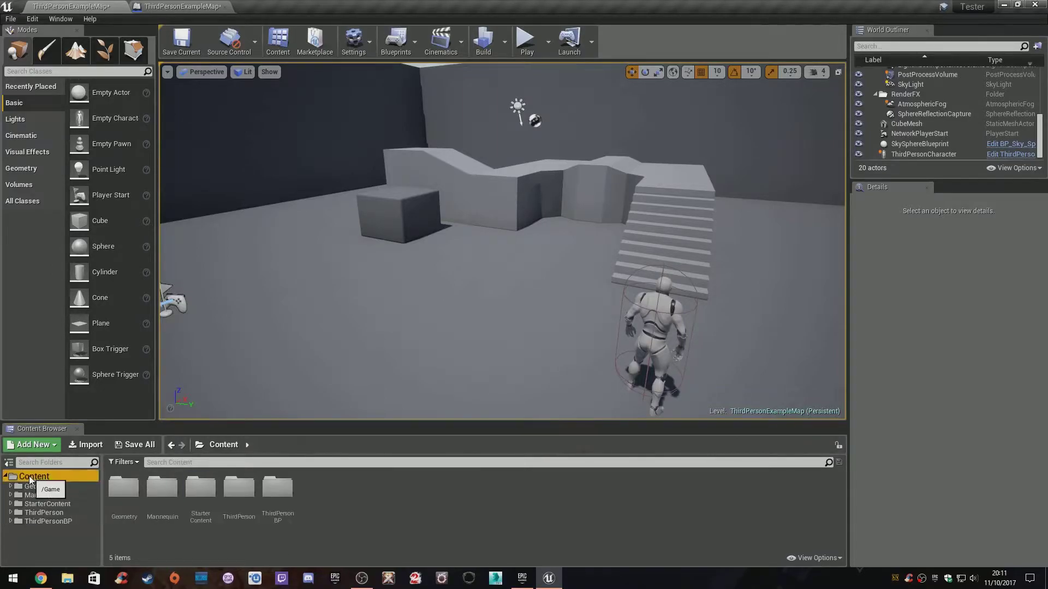
pyautogui.rightClick(334, 493)
pyautogui.click(364, 184)
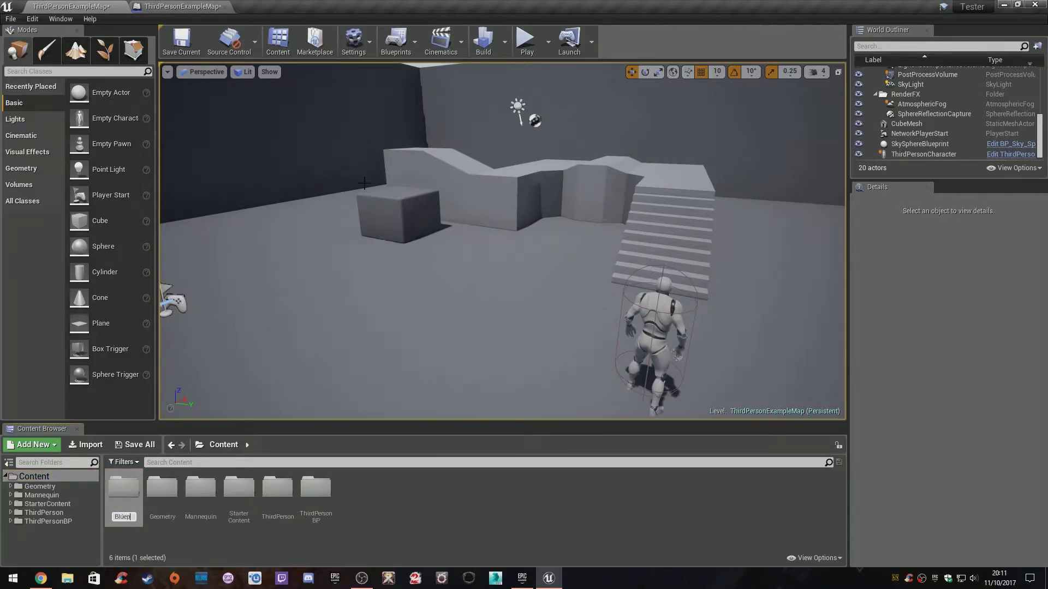
pyautogui.write('Blueprints')
pyautogui.press('Return')
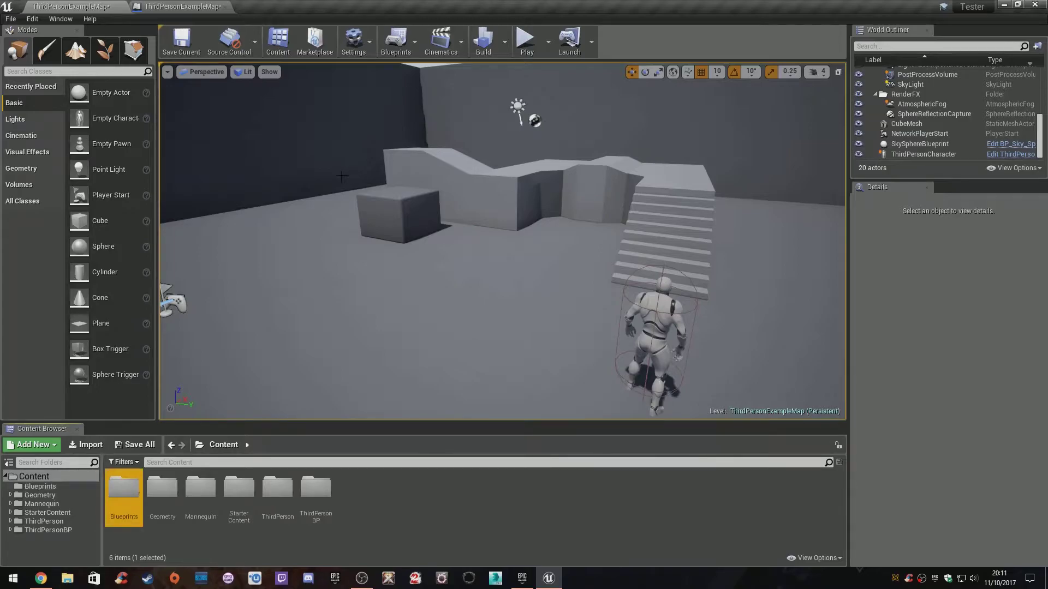
pyautogui.doubleClick(124, 490)
pyautogui.click(70, 478)
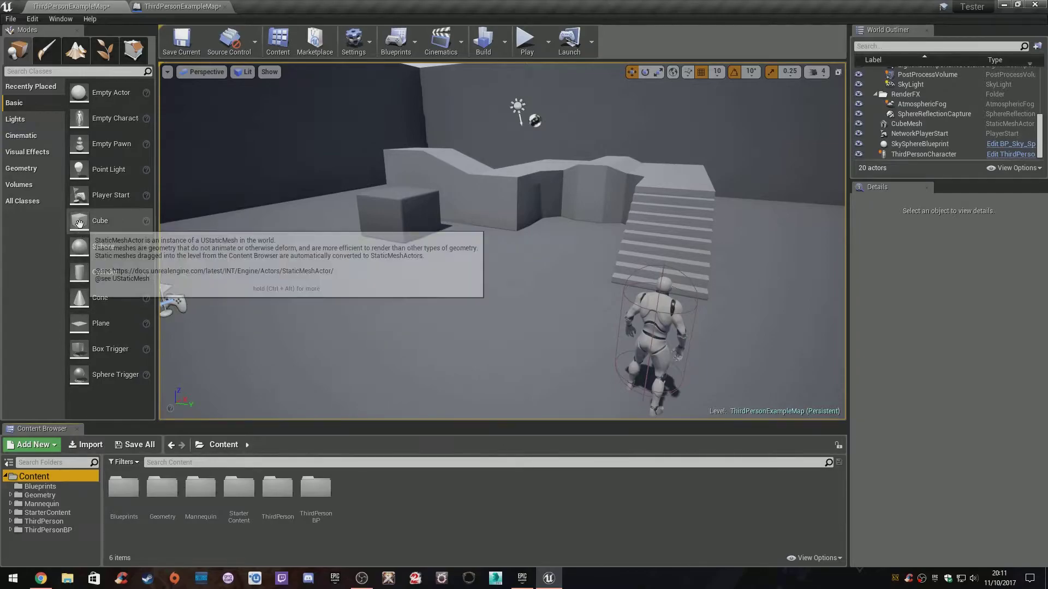
# Place a Cube floating near the mannequin and shift it along X to location -630, 70, 230
pyautogui.moveTo(100, 224); pyautogui.dragTo(477, 235)
pyautogui.moveTo(476, 234); pyautogui.dragTo(441, 273, button='right')
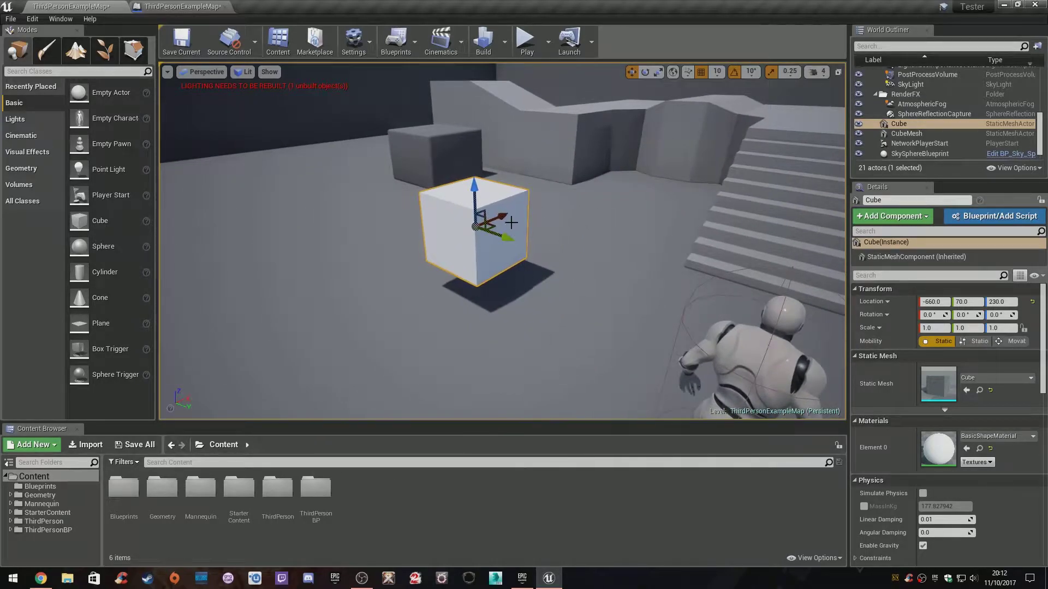
pyautogui.moveTo(501, 213); pyautogui.dragTo(466, 236)
# Play the level in the viewport, run and jump with the character near the white cube, and end the play session
pyautogui.moveTo(466, 236); pyautogui.dragTo(374, 223, button='right')
pyautogui.press('d')
pyautogui.press('w')
pyautogui.press('d')
pyautogui.press('s')
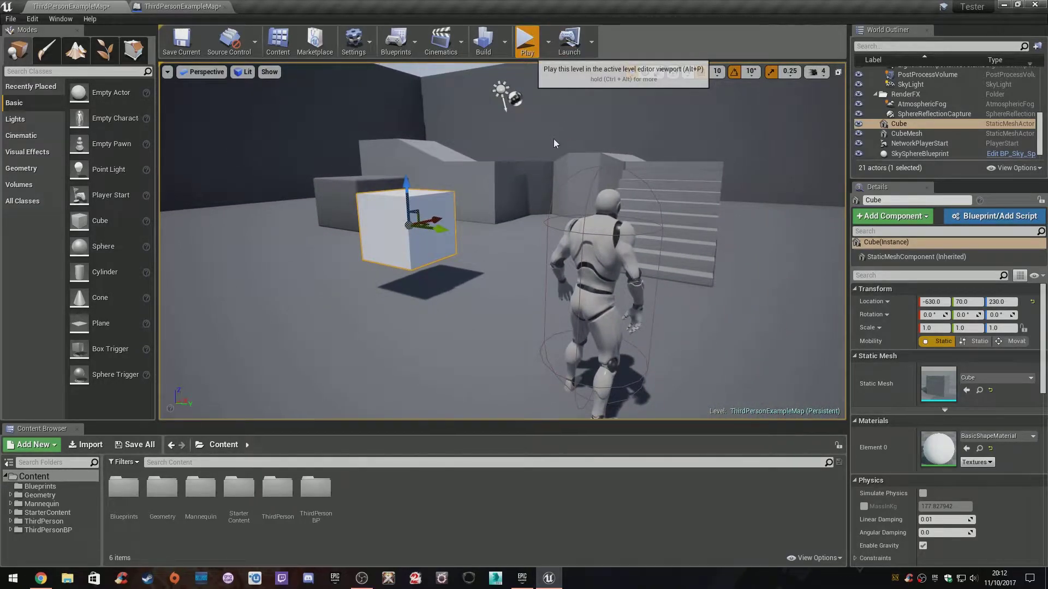
pyautogui.hotkey('alt', 'p')
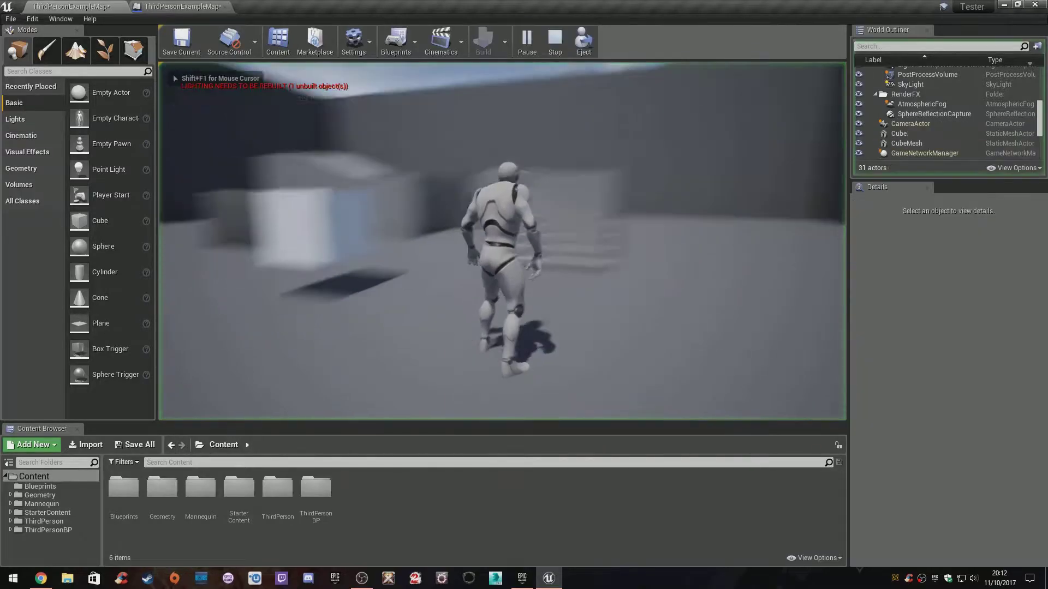
pyautogui.press('w')
pyautogui.press('space')
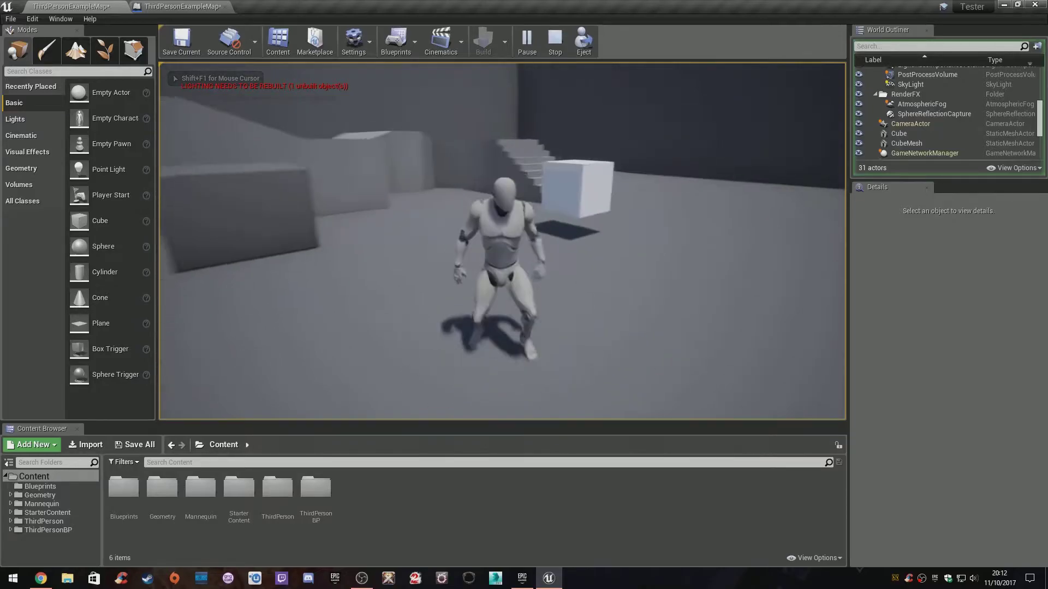
pyautogui.press('Escape')
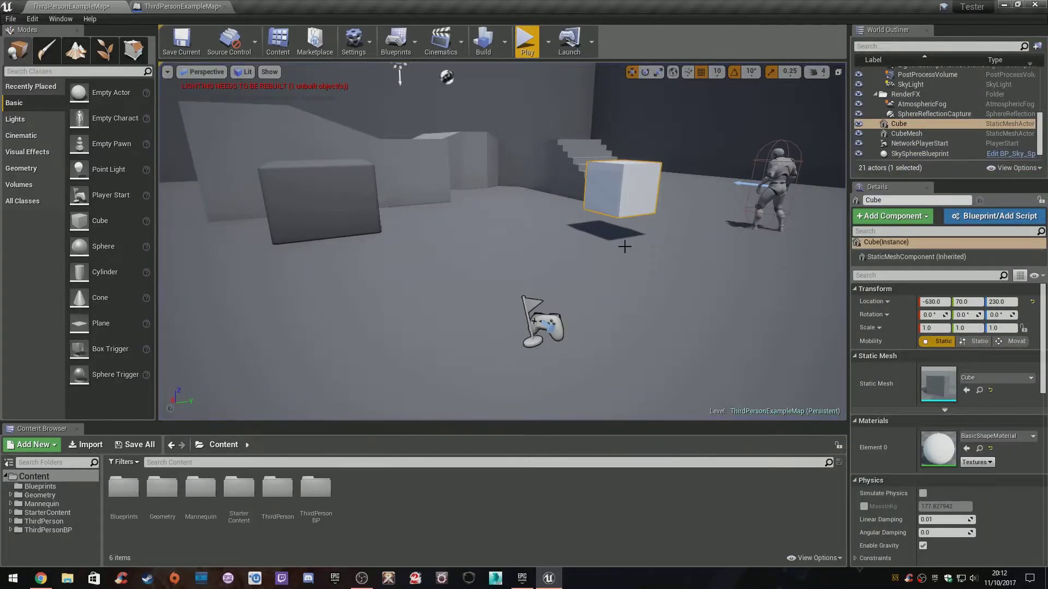
# Find the Box Trigger by searching for "box", place it on the floor near the mannequin, select it, and clear the search
pyautogui.moveTo(644, 249); pyautogui.dragTo(507, 247, button='right')
pyautogui.press('w')
pyautogui.press('s')
pyautogui.press('w')
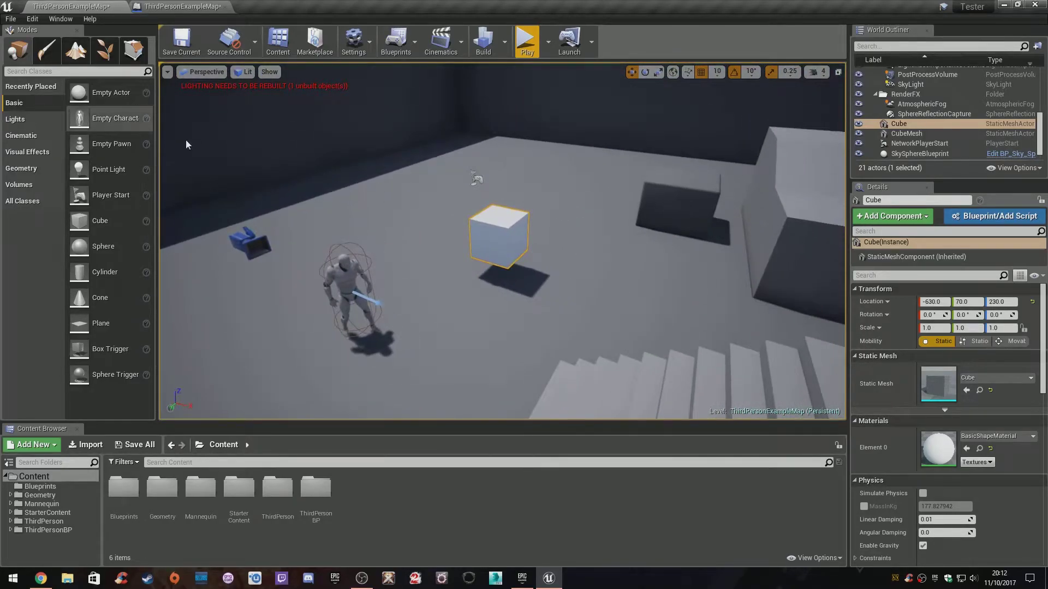
pyautogui.moveTo(406, 213); pyautogui.dragTo(350, 224, button='right')
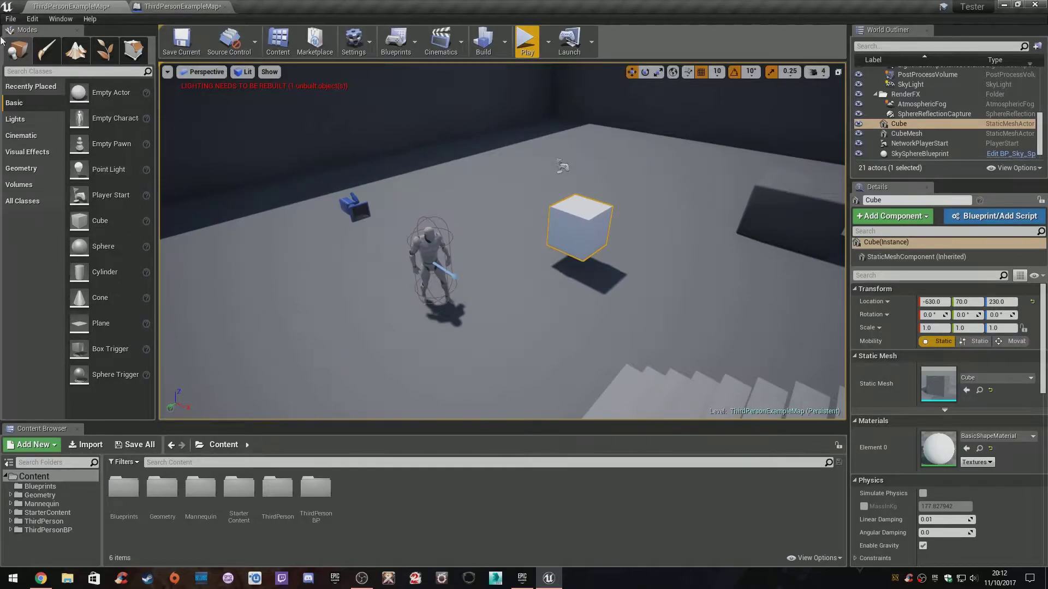
pyautogui.click(53, 72)
pyautogui.write('box')
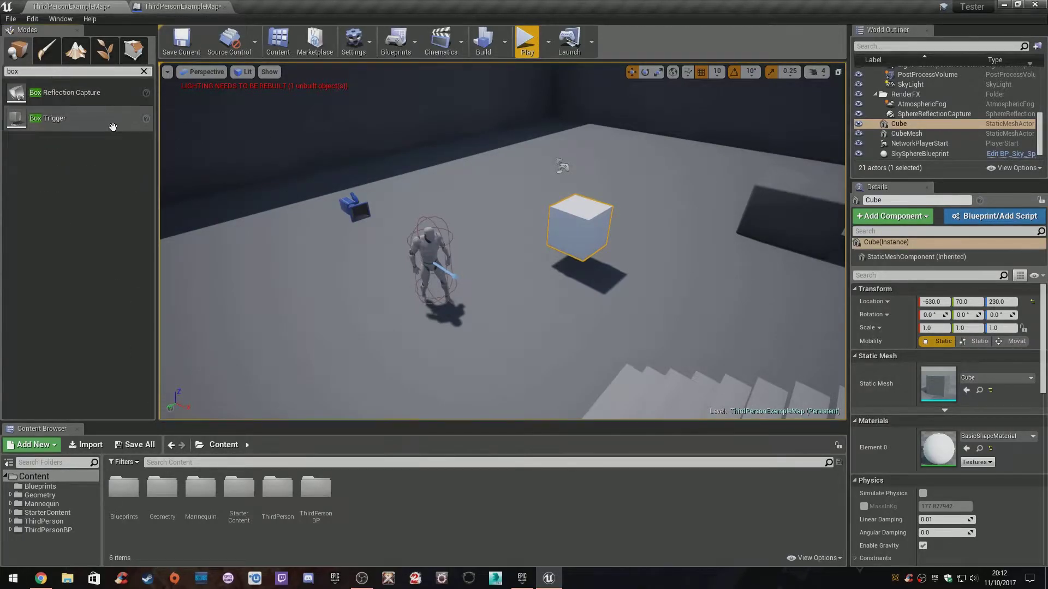
pyautogui.moveTo(66, 121); pyautogui.dragTo(389, 332)
pyautogui.rightClick(328, 276)
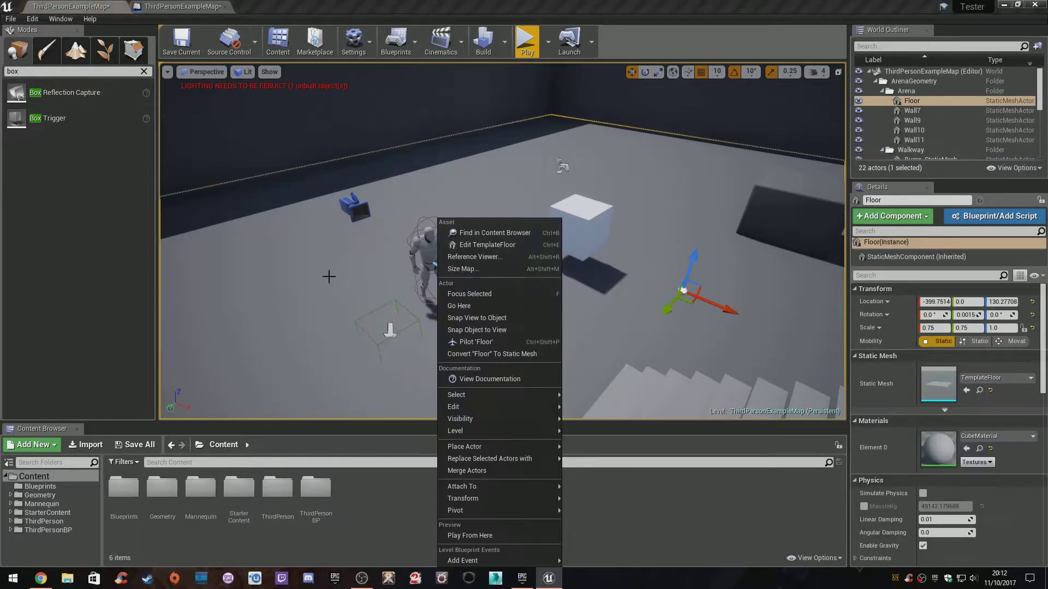
pyautogui.click(390, 332)
pyautogui.scroll(-10, 999, 437)
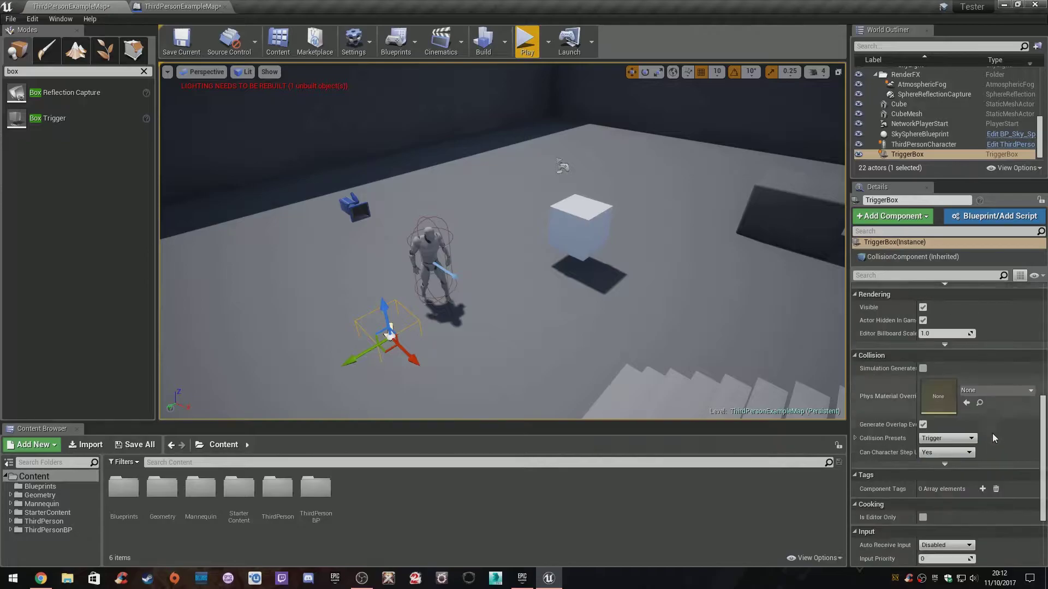
pyautogui.scroll(10, 992, 438)
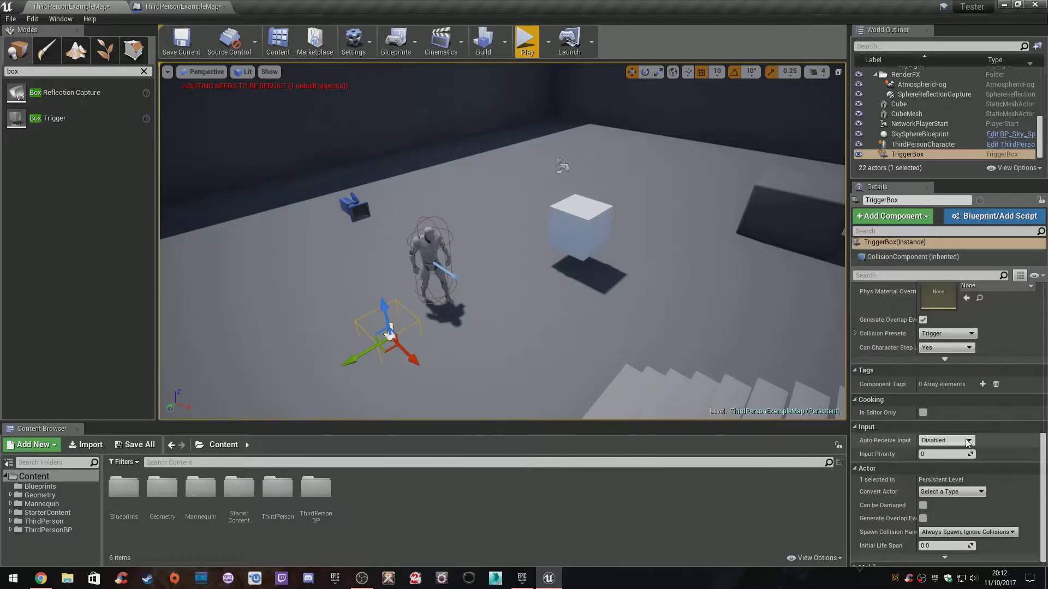
pyautogui.click(144, 72)
# Enlarge the trigger box along its X and Y axes into a wide, flat volume
pyautogui.press('f')
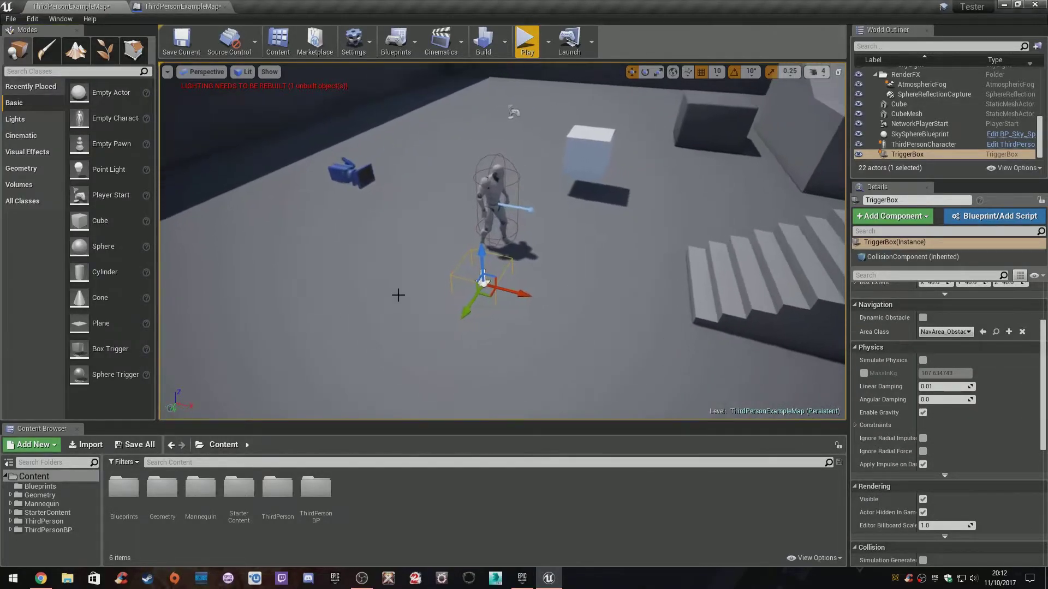
pyautogui.moveTo(511, 293); pyautogui.dragTo(522, 296)
pyautogui.press('r')
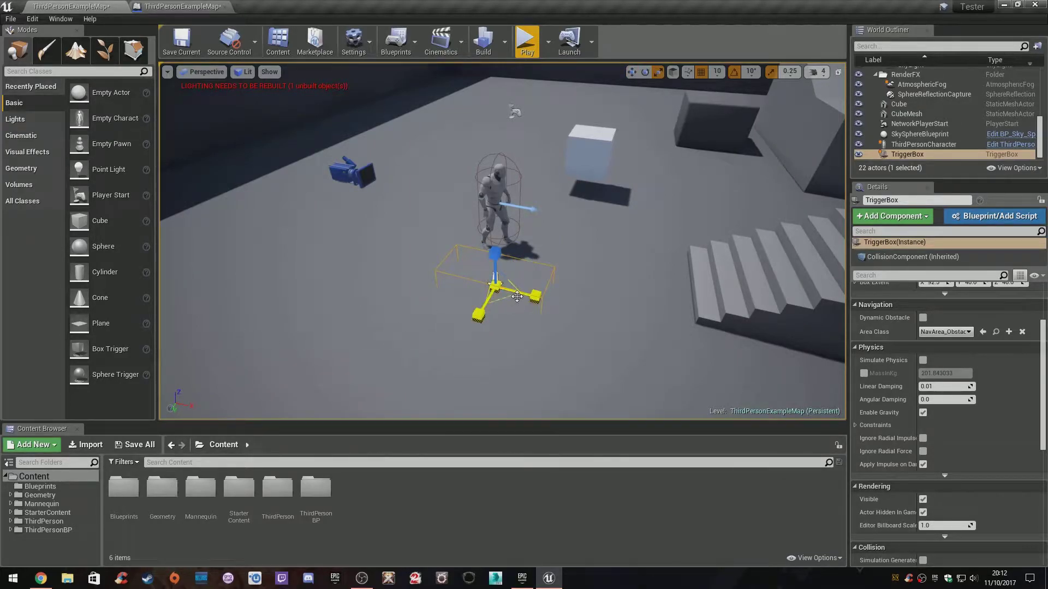
pyautogui.press('w')
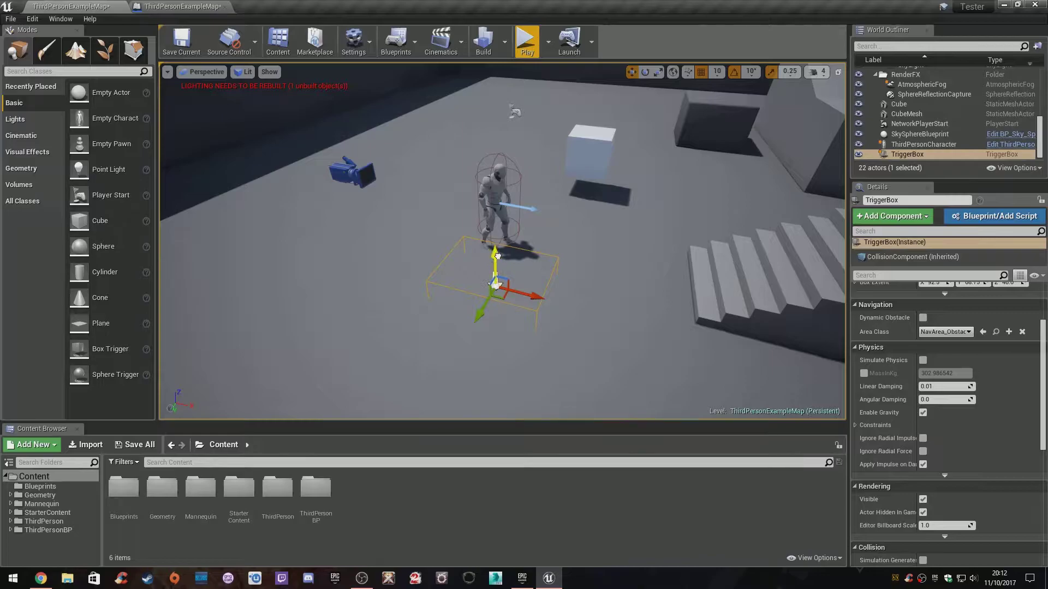
# Move the trigger box to the foot of the stairs and raise it so it stands above the floor
pyautogui.moveTo(498, 255); pyautogui.dragTo(680, 297)
pyautogui.moveTo(629, 328); pyautogui.dragTo(634, 275)
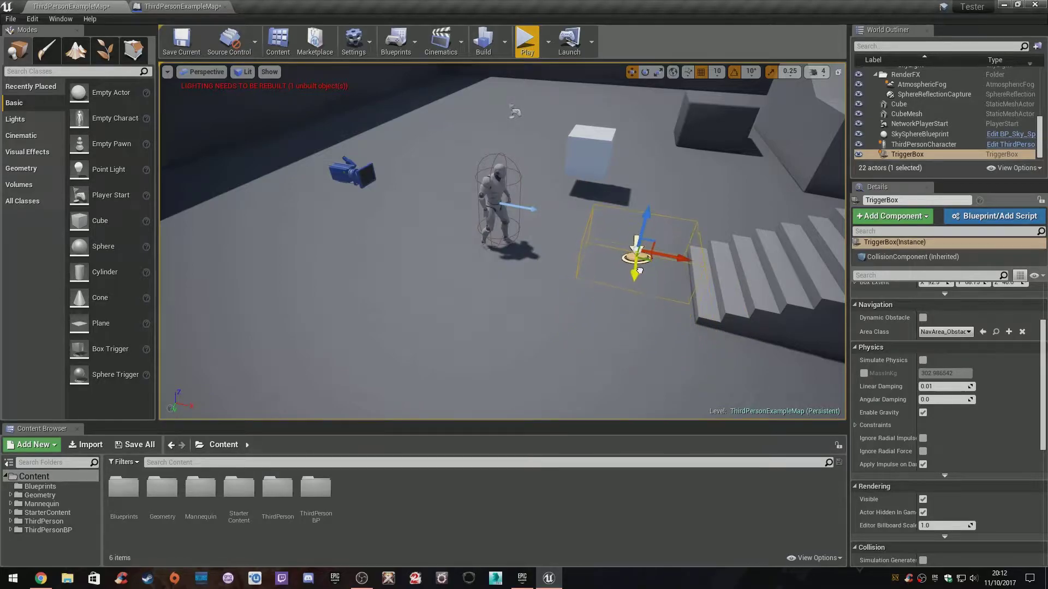
pyautogui.moveTo(505, 297)
pyautogui.mouseDown(button='right')
pyautogui.moveTo(612, 297)
pyautogui.moveTo(496, 307)
pyautogui.mouseUp(button='right')
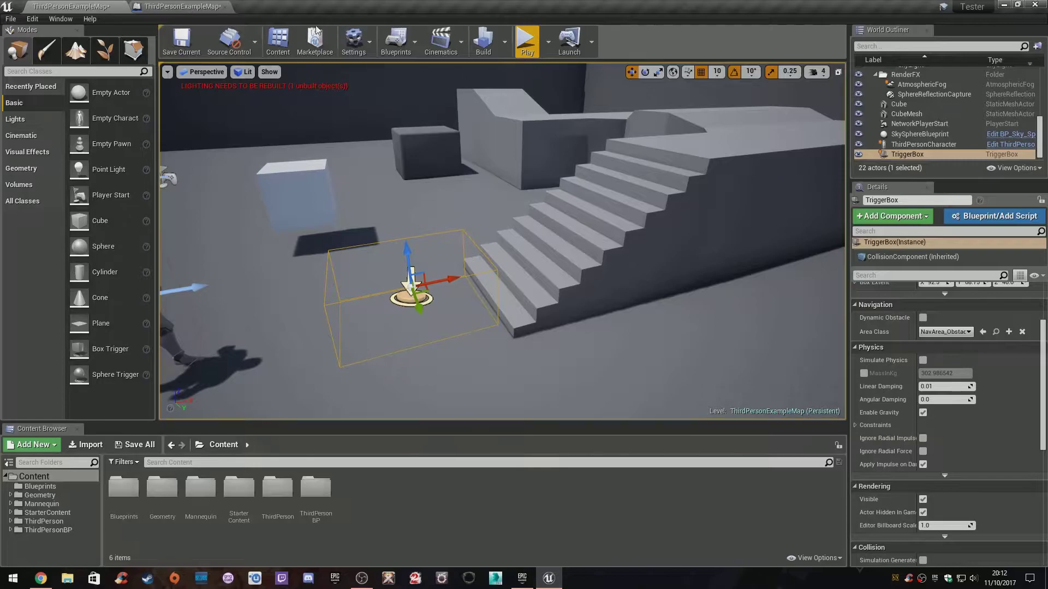
# Close the Level Blueprint and open it again from the level editor
pyautogui.click(198, 6)
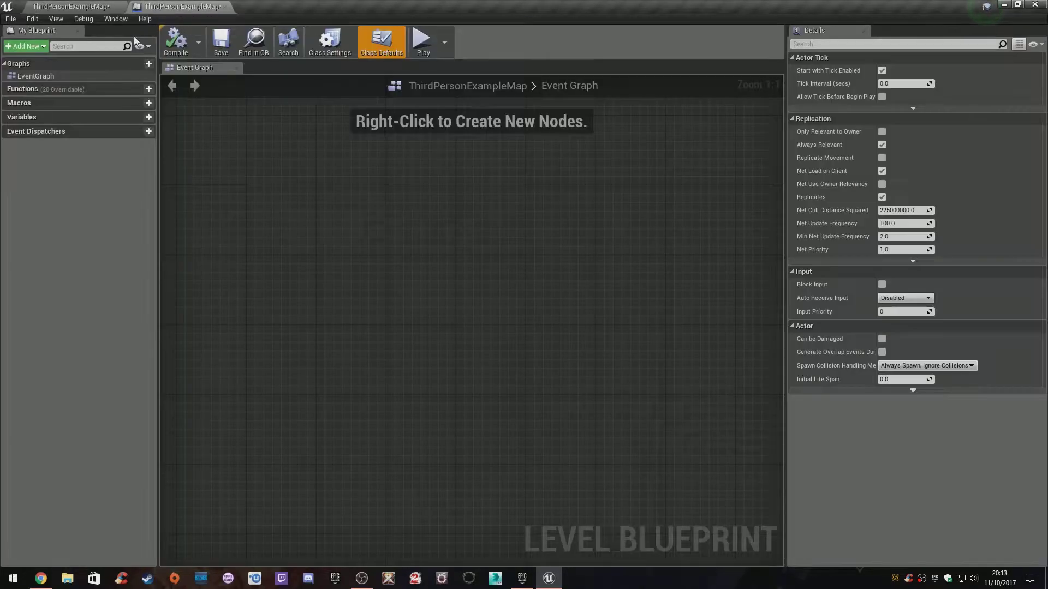
pyautogui.click(225, 7)
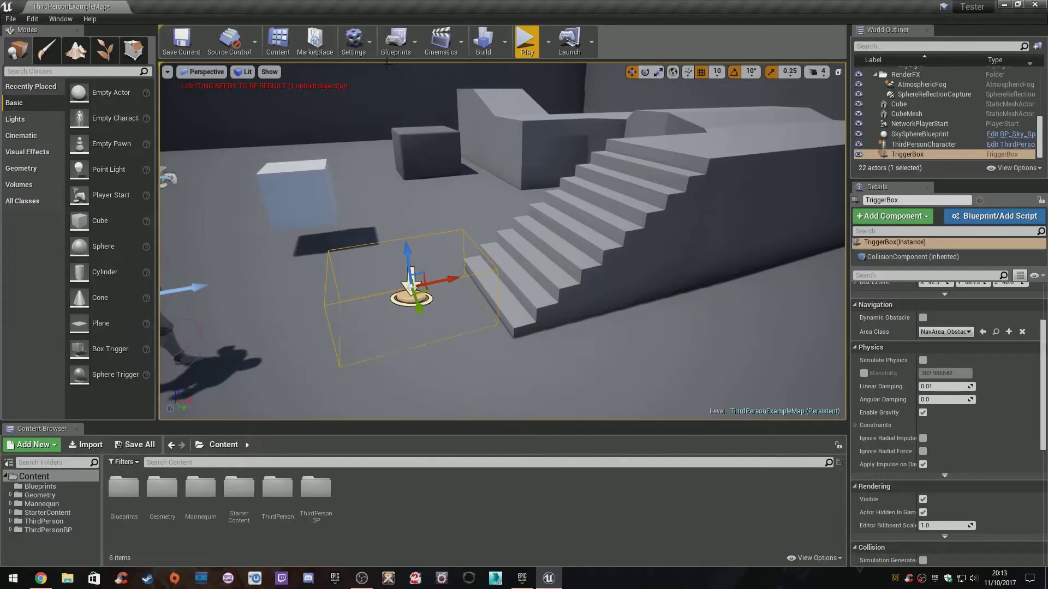
pyautogui.click(396, 41)
pyautogui.click(431, 134)
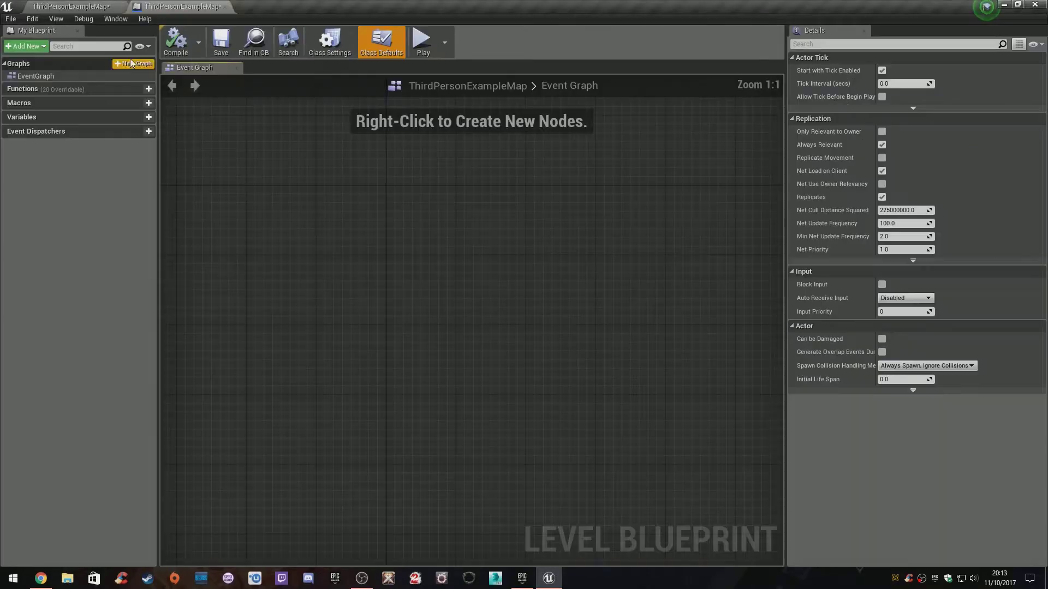
# Rename the trigger box in the level to TriggerBoxAppear
pyautogui.click(42, 4)
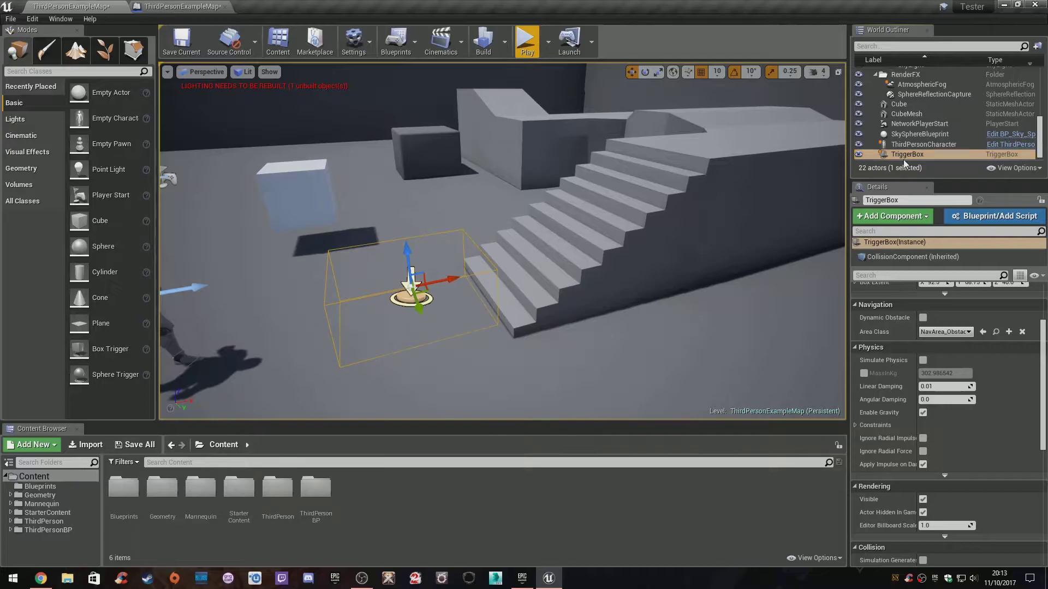
pyautogui.click(924, 157)
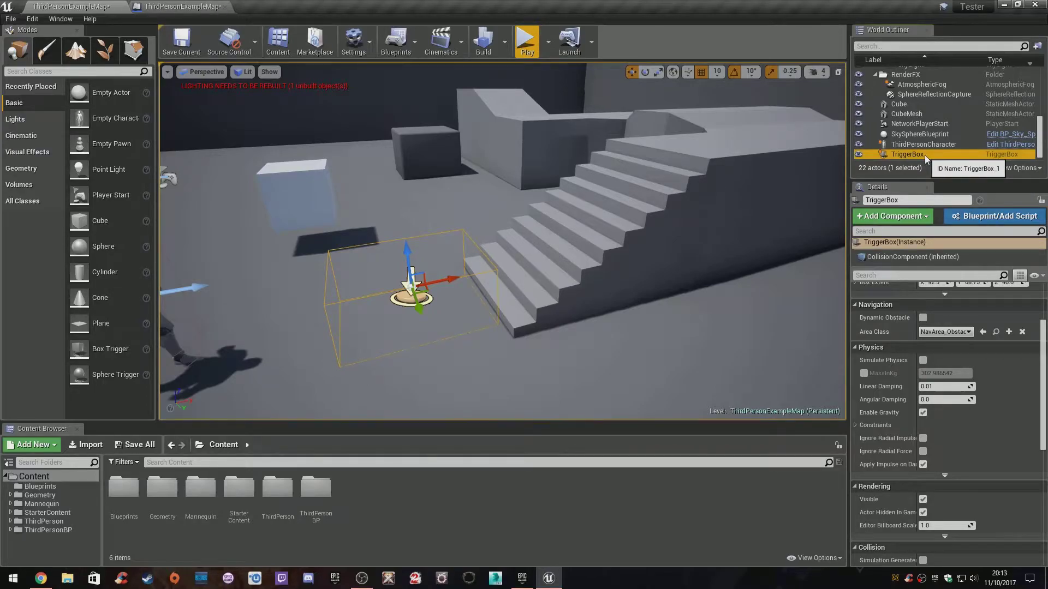
pyautogui.click(925, 157)
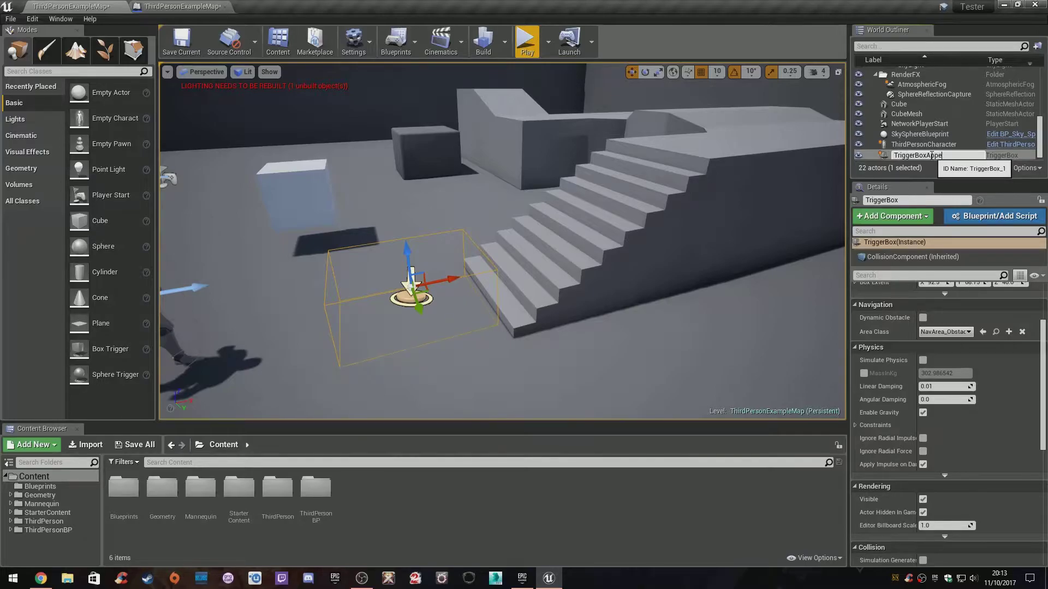
pyautogui.press('Return')
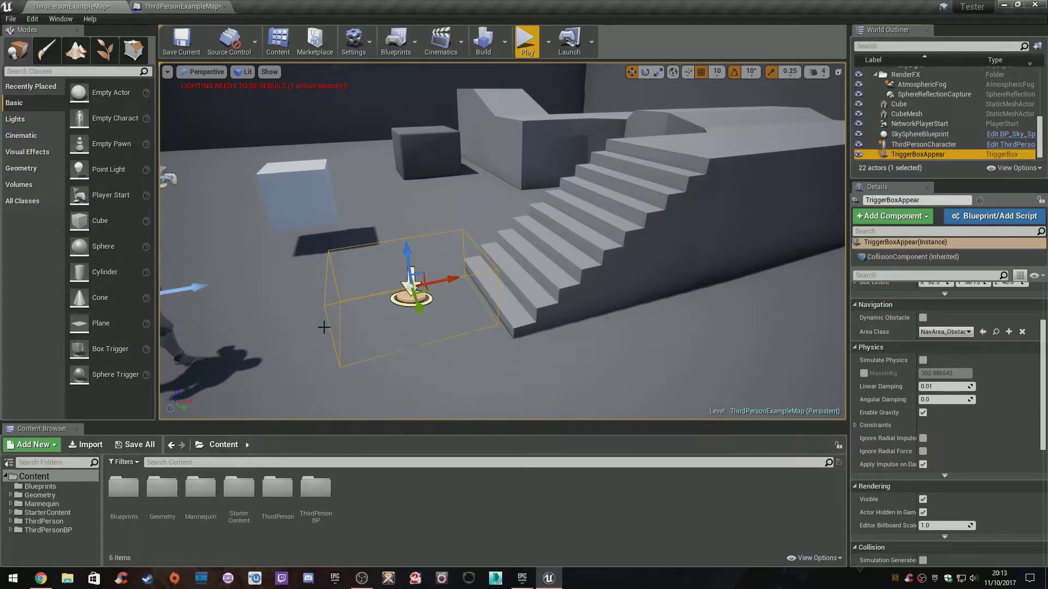
# Add an On Actor Begin Overlap collision event for TriggerBoxAppear to the Level Blueprint and position its node in the event graph
pyautogui.click(183, 5)
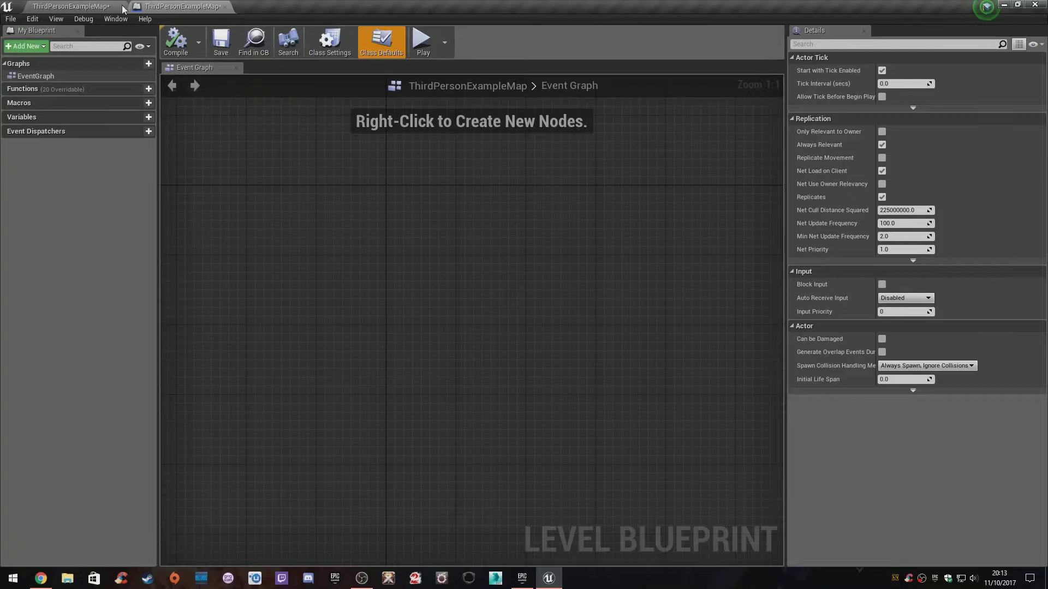
pyautogui.rightClick(343, 219)
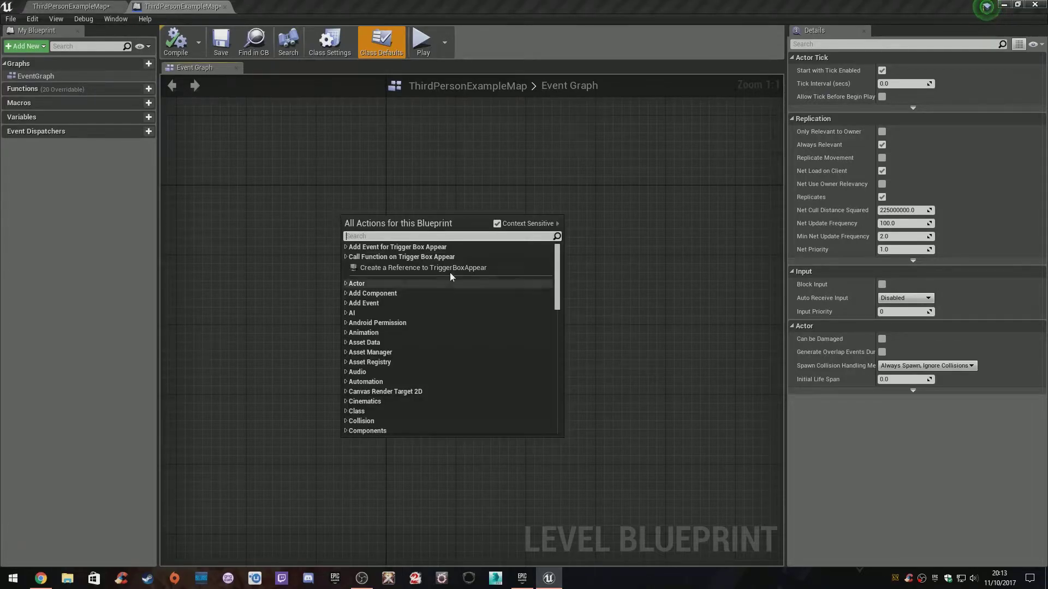
pyautogui.doubleClick(426, 249)
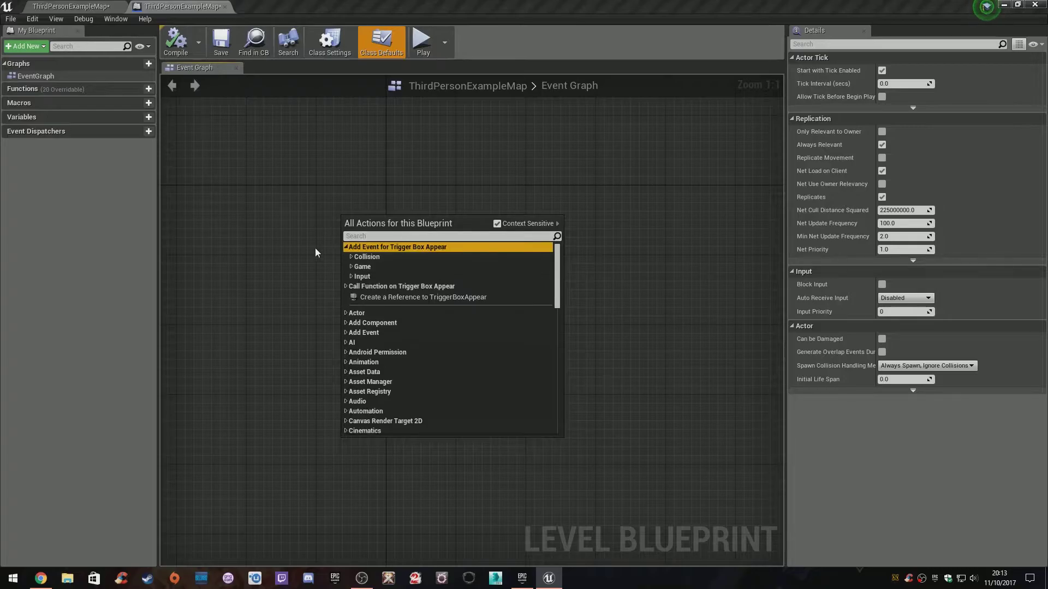
pyautogui.doubleClick(377, 258)
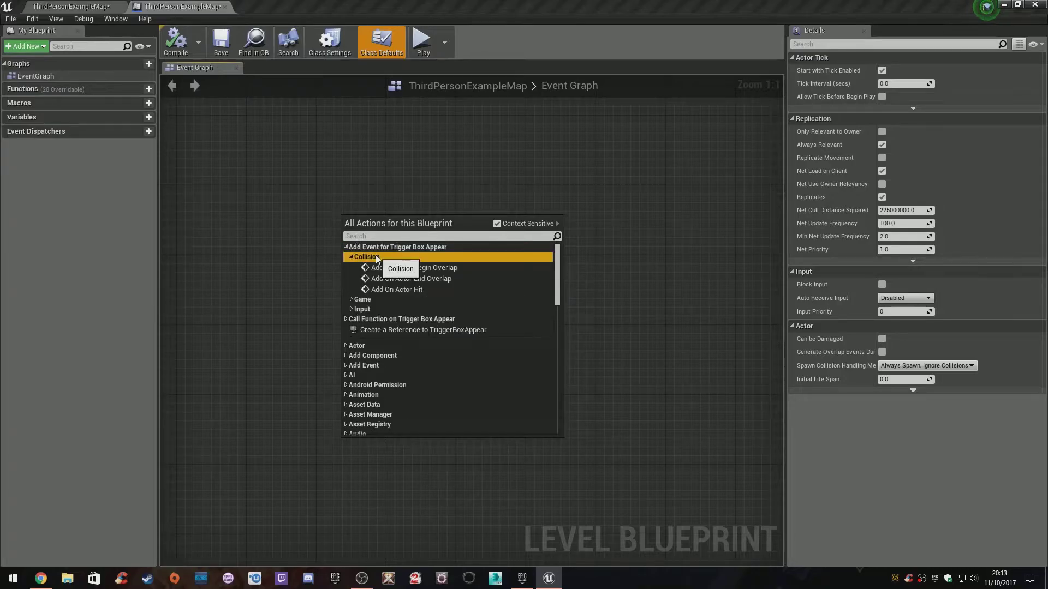
pyautogui.click(430, 267)
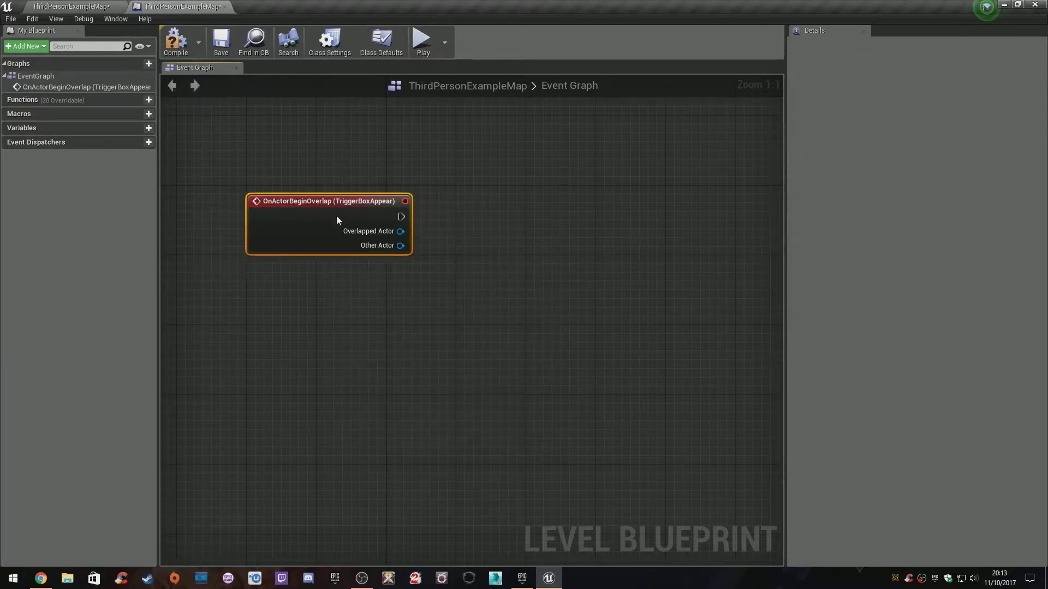
pyautogui.moveTo(336, 220); pyautogui.dragTo(368, 232)
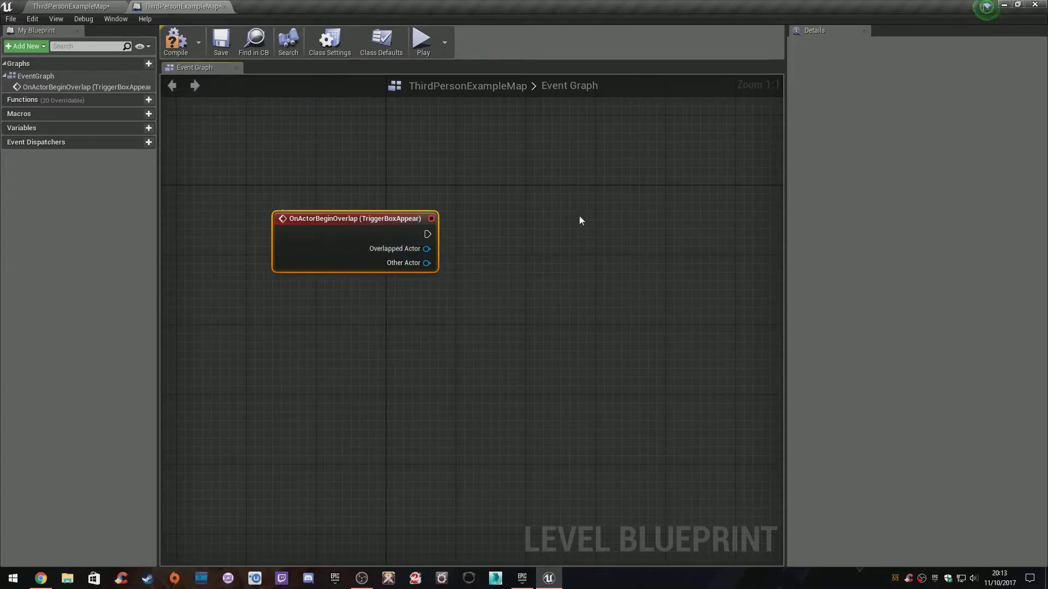
# Select the floating cube in the level, create a reference to it in the Level Blueprint, and place the node below the overlap event
pyautogui.click(79, 5)
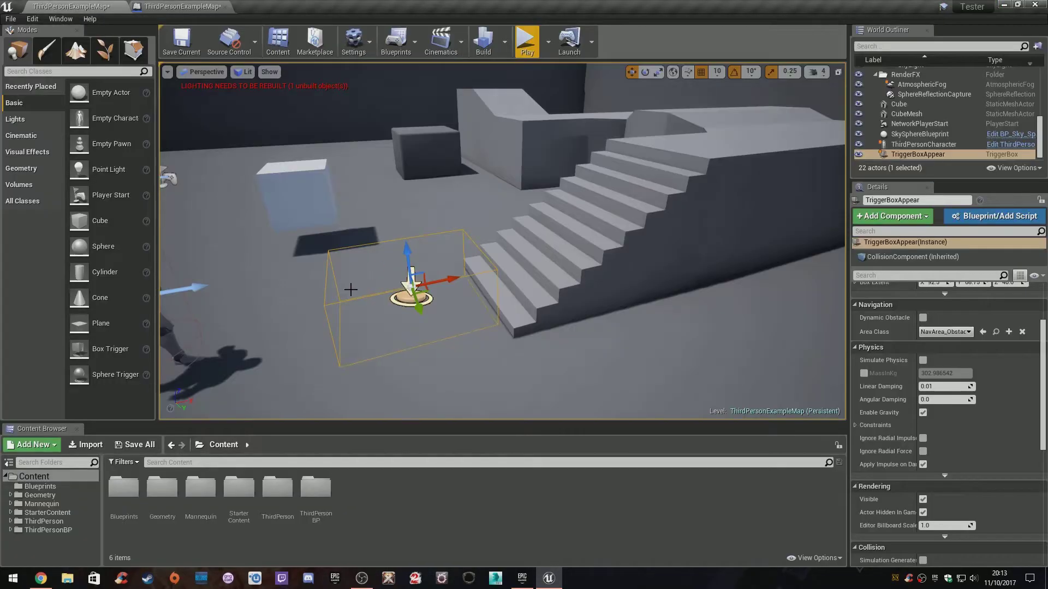
pyautogui.moveTo(350, 289)
pyautogui.mouseDown(button='right')
pyautogui.moveTo(294, 286)
pyautogui.moveTo(348, 289)
pyautogui.mouseUp(button='right')
pyautogui.press('q')
pyautogui.press('e')
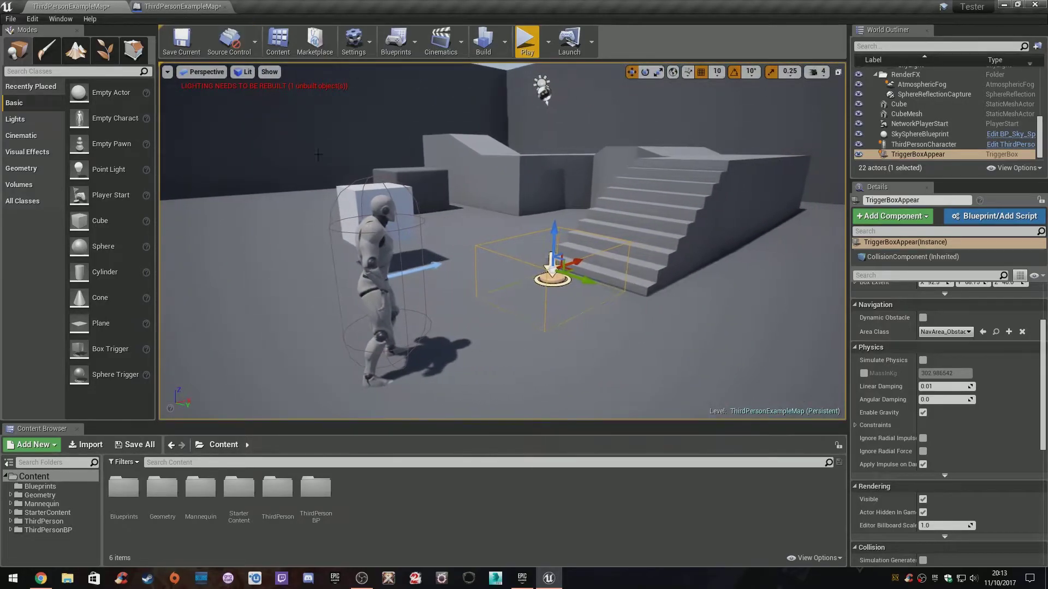
pyautogui.press('d')
pyautogui.moveTo(570, 239); pyautogui.dragTo(491, 254, button='right')
pyautogui.click(415, 169)
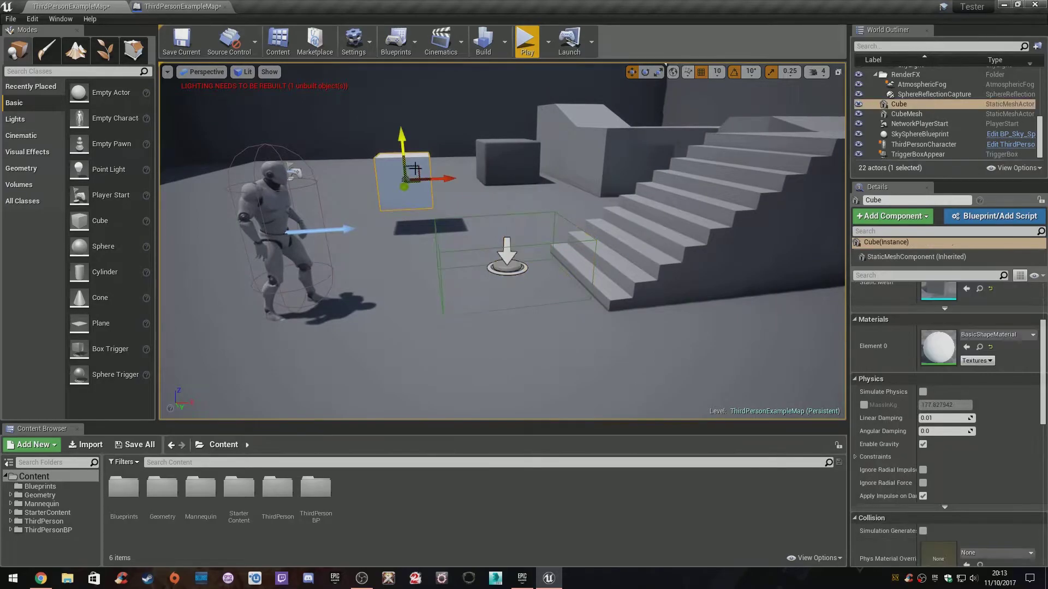
pyautogui.click(212, 6)
pyautogui.rightClick(463, 277)
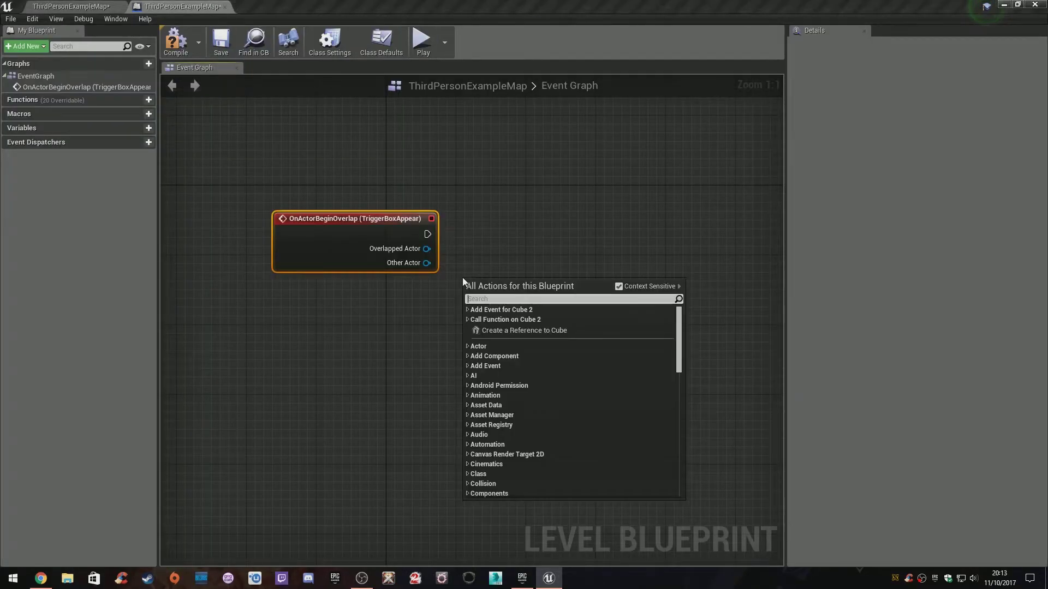
pyautogui.click(535, 331)
pyautogui.moveTo(509, 286); pyautogui.dragTo(456, 328)
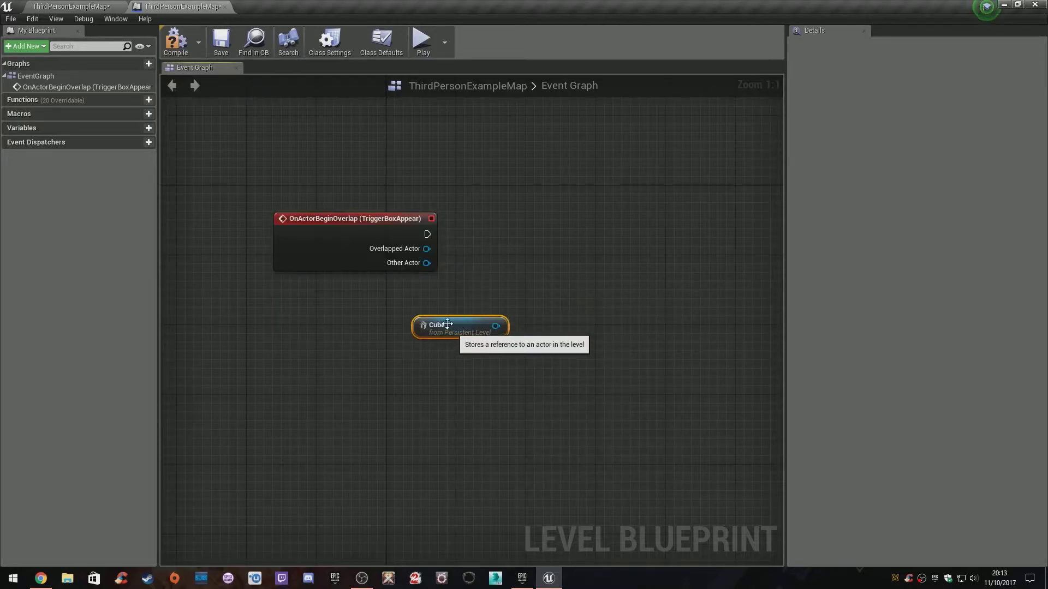
# Add a Set Visibility (StaticMeshComponent) node from the Cube reference by searching for "visi", and place it beside the overlap event
pyautogui.click(71, 6)
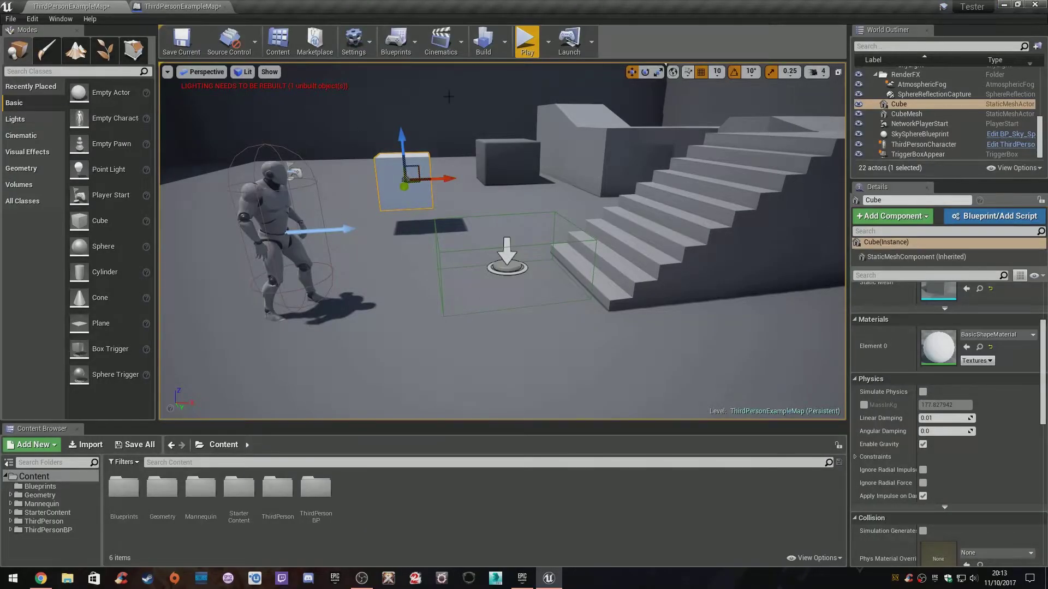
pyautogui.click(180, 6)
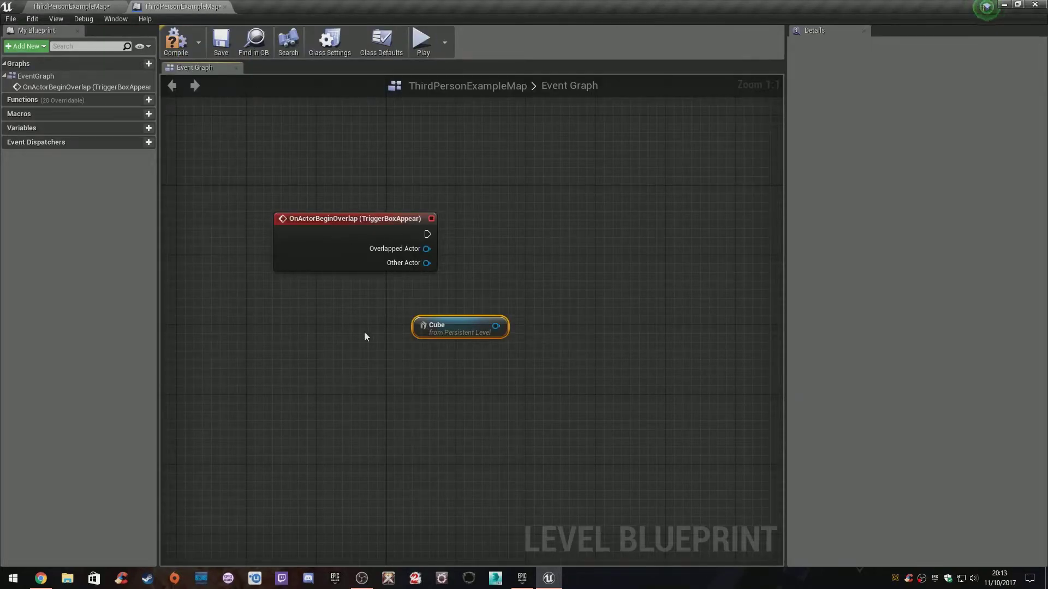
pyautogui.moveTo(534, 304); pyautogui.dragTo(518, 323, button='right')
pyautogui.moveTo(479, 349); pyautogui.dragTo(548, 284)
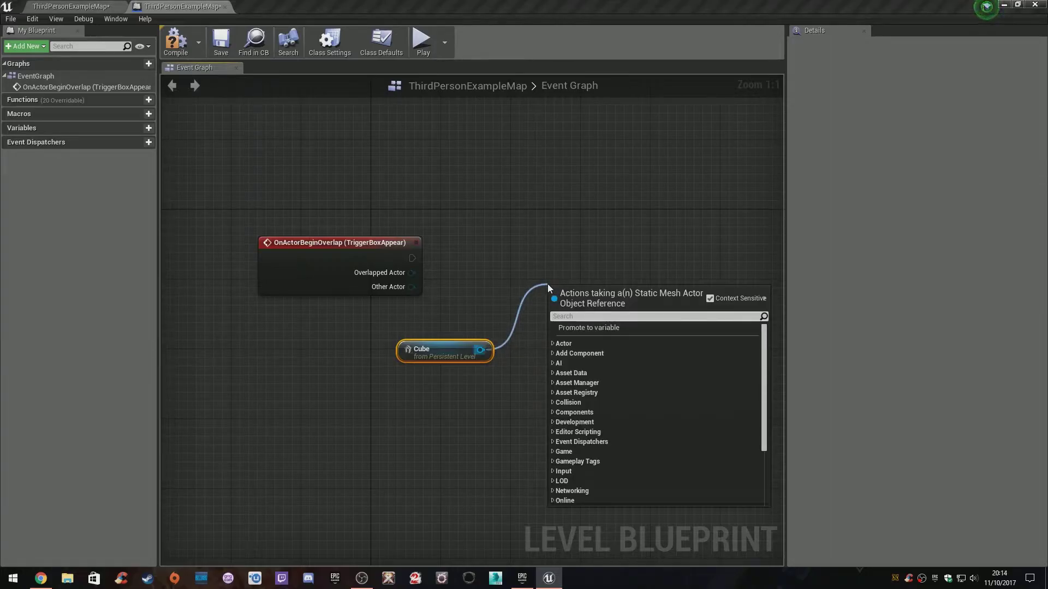
pyautogui.write('visi')
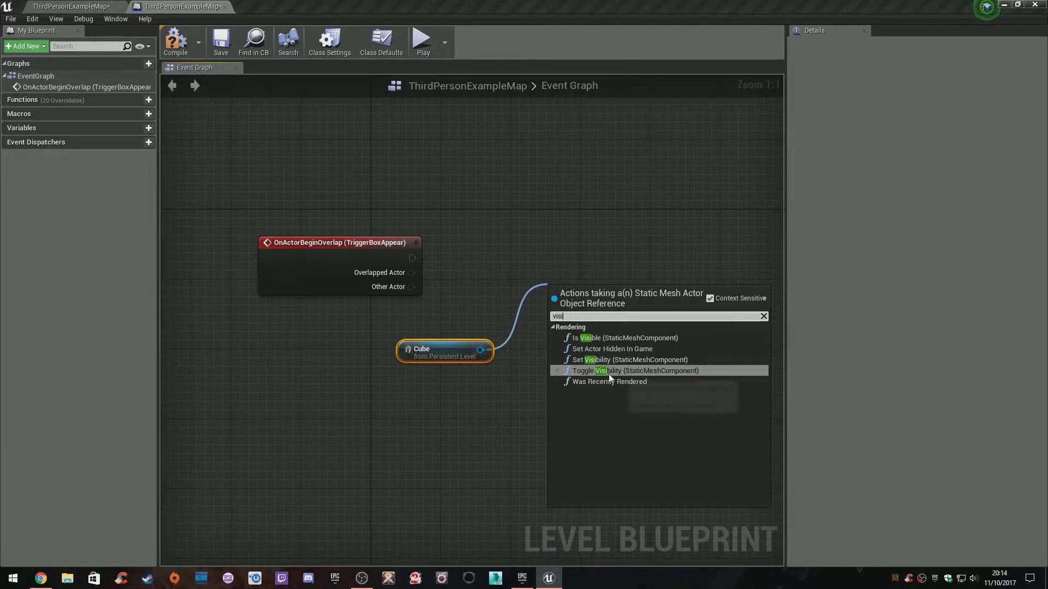
pyautogui.click(597, 361)
pyautogui.moveTo(619, 302); pyautogui.dragTo(625, 232)
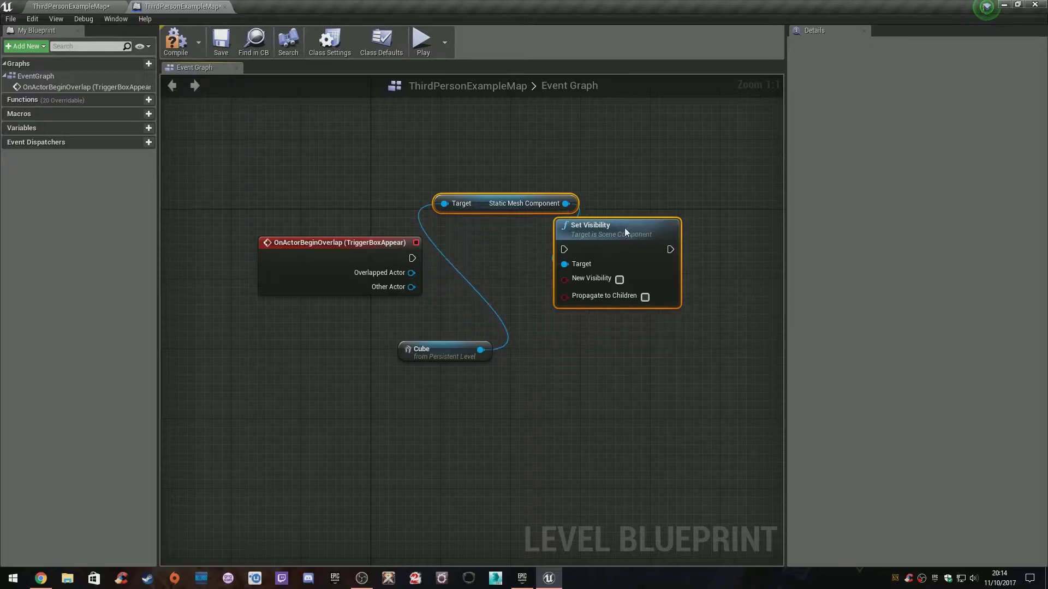
# Connect the begin overlap event's execution output to Set Visibility, align the nodes, and compile the Level Blueprint
pyautogui.moveTo(412, 259); pyautogui.dragTo(540, 251)
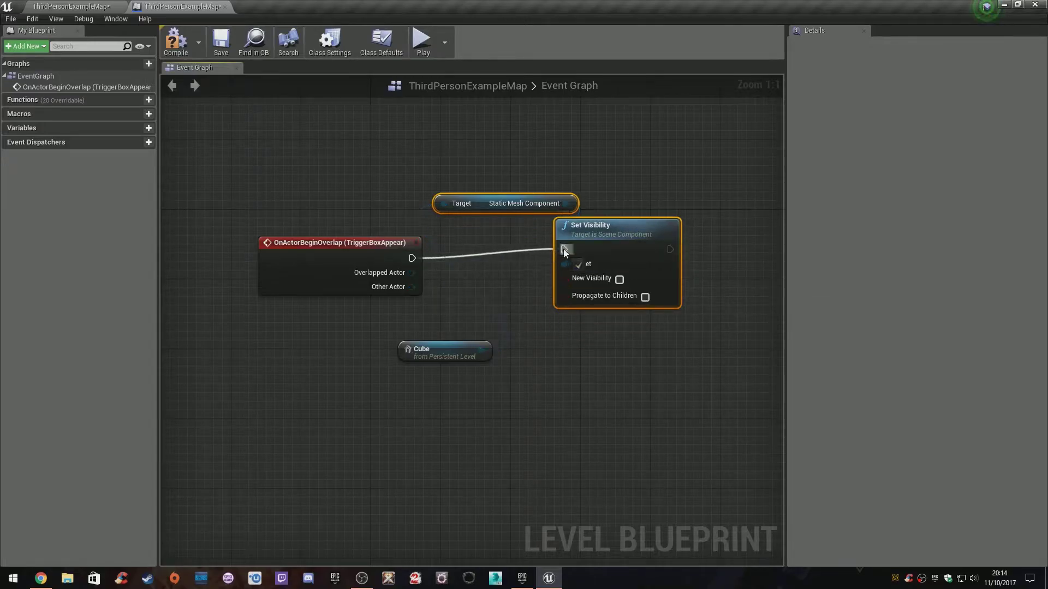
pyautogui.moveTo(620, 236); pyautogui.dragTo(622, 235)
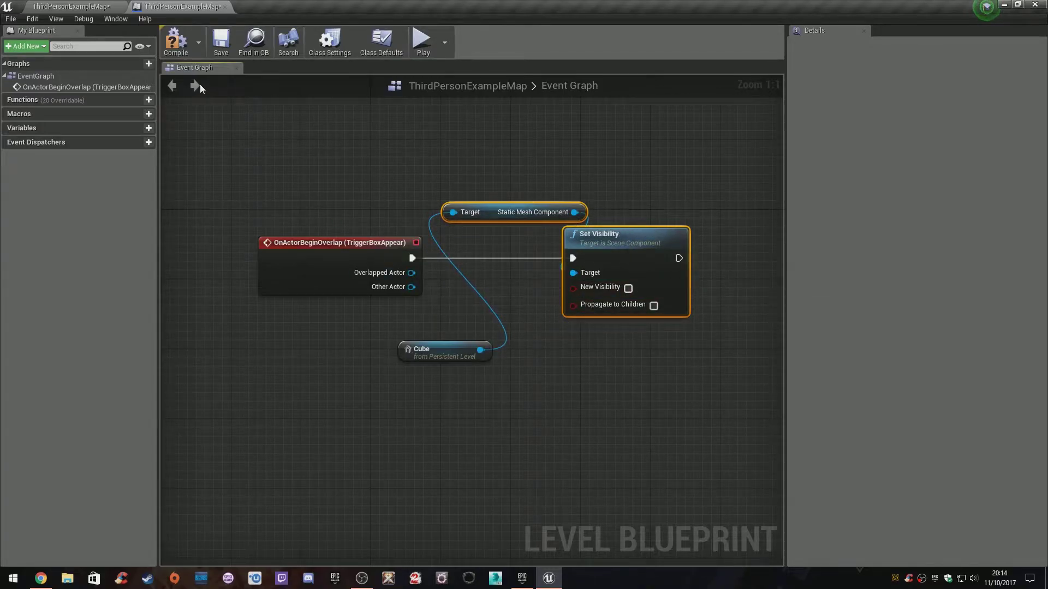
pyautogui.click(175, 41)
# Play-test the level by running the character through the trigger box area to check the cube's visibility, and stop the session
pyautogui.click(94, 5)
pyautogui.click(526, 41)
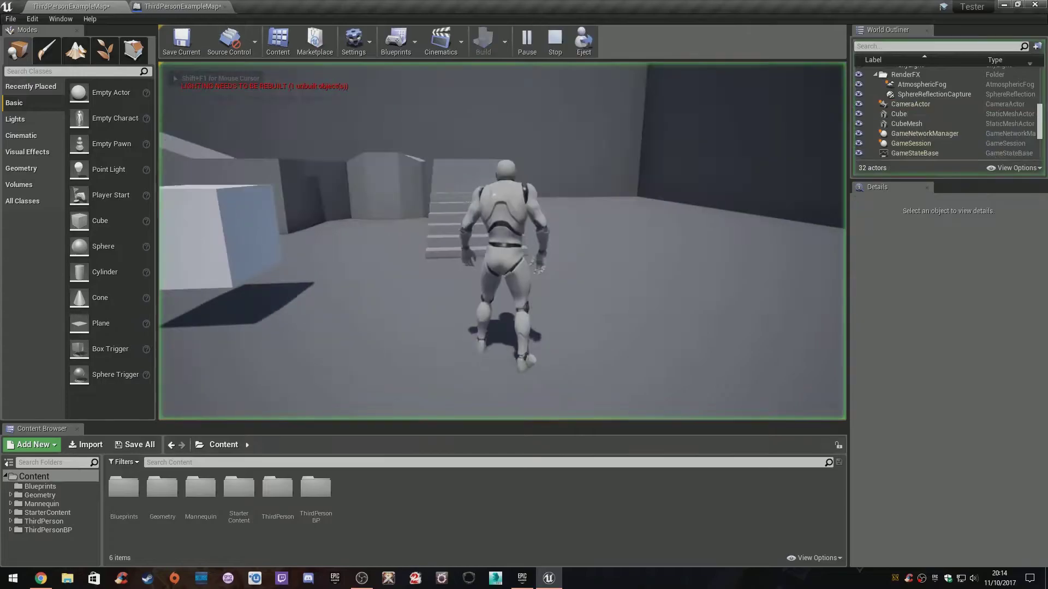
pyautogui.press('w')
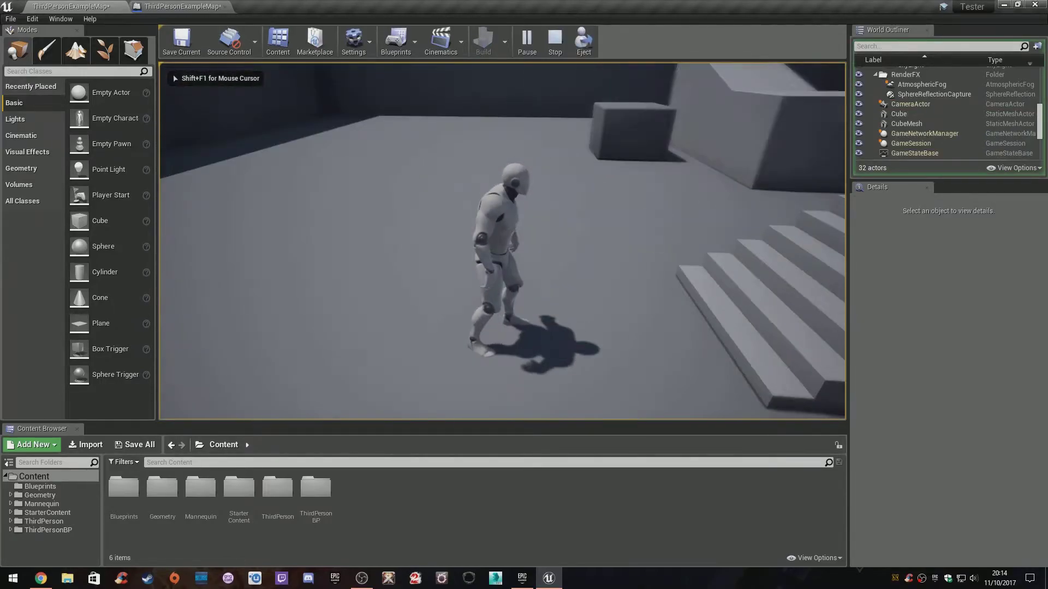
pyautogui.press('w')
pyautogui.press('w')
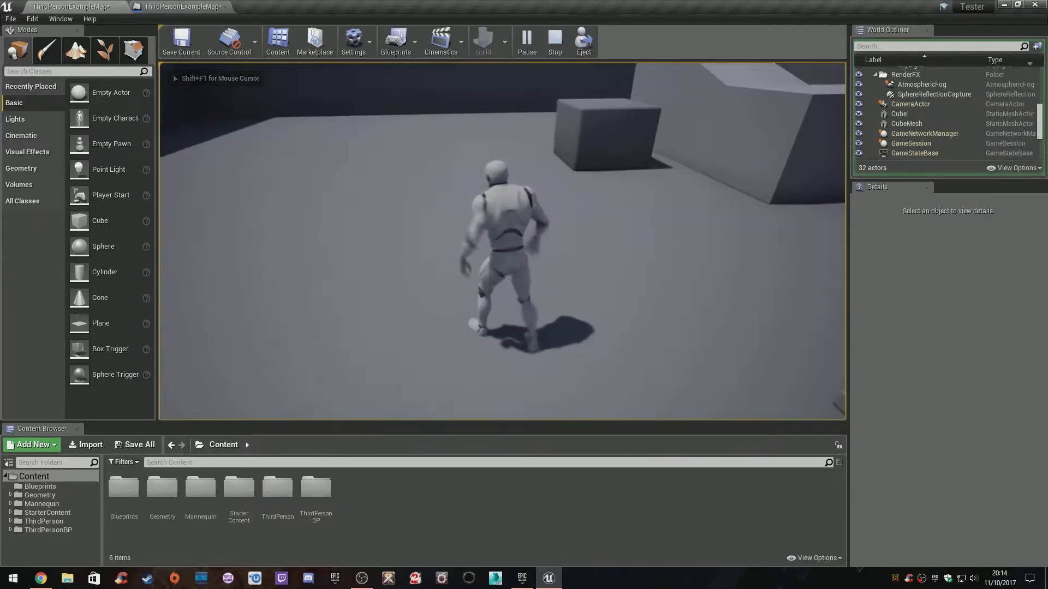
pyautogui.press('space')
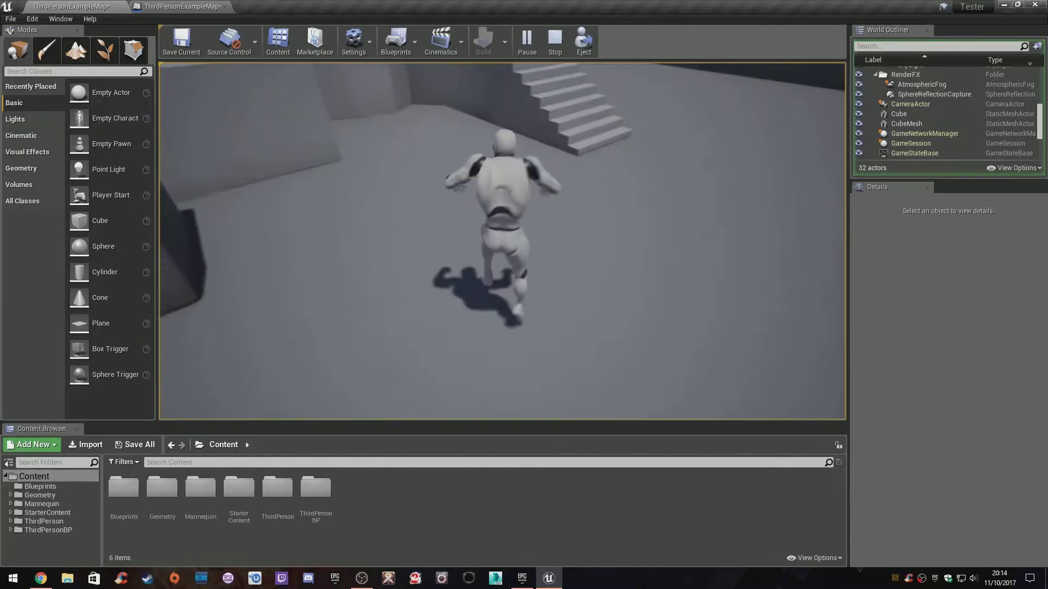
pyautogui.press('w')
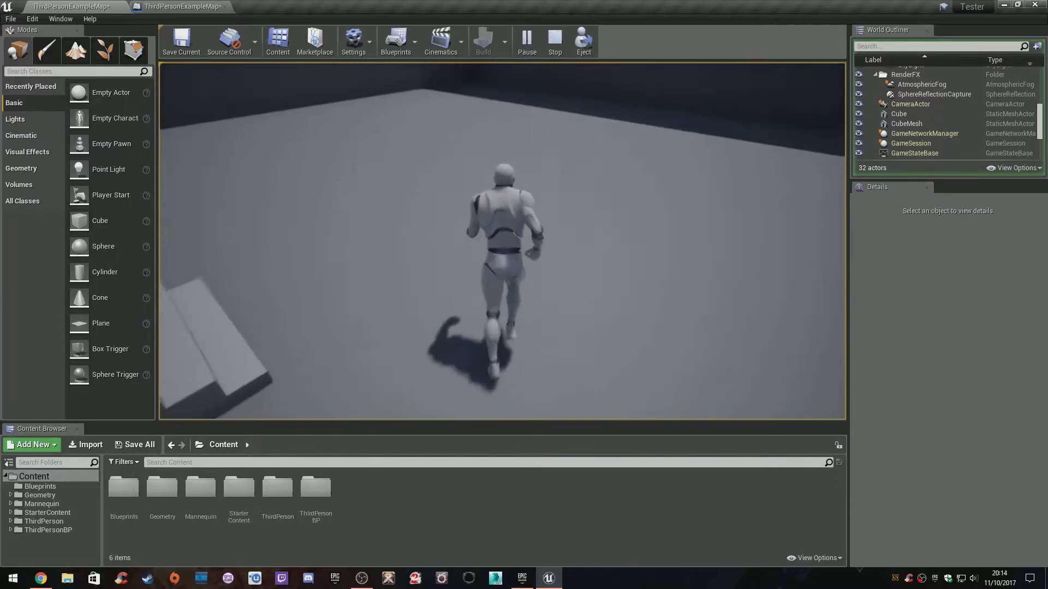
pyautogui.press('w')
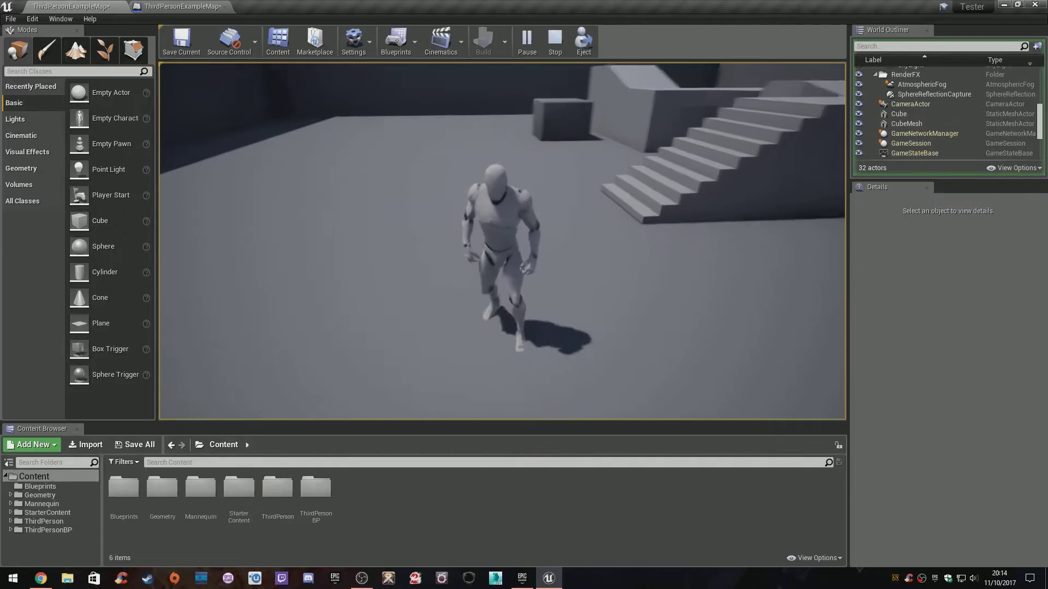
pyautogui.press('w')
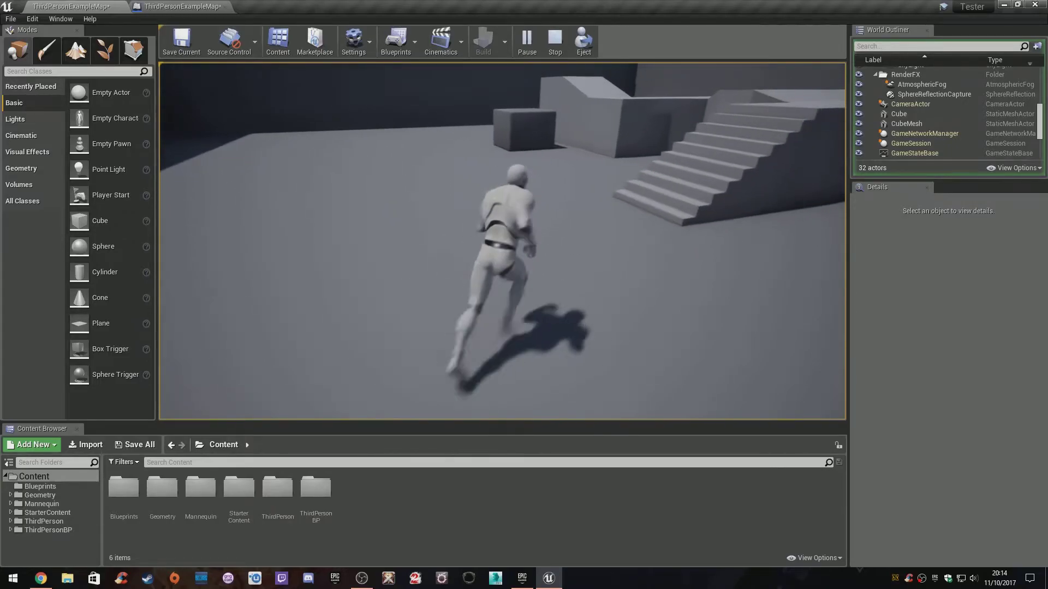
pyautogui.press('w')
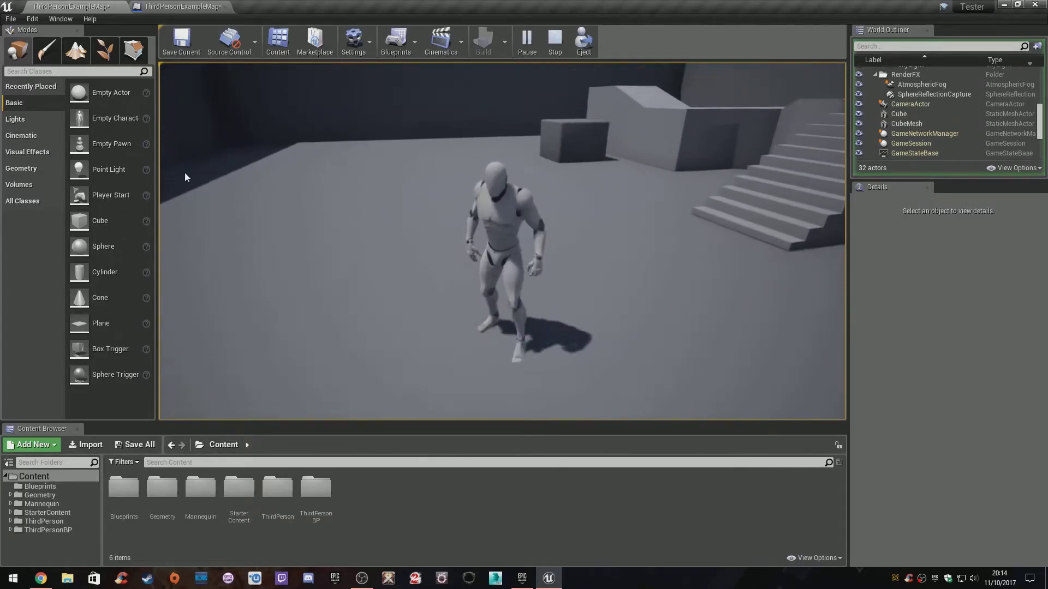
pyautogui.press('Escape')
# Select TriggerBoxAppear in the level and add its On Actor End Overlap event below the existing nodes in the Level Blueprint
pyautogui.click(153, 6)
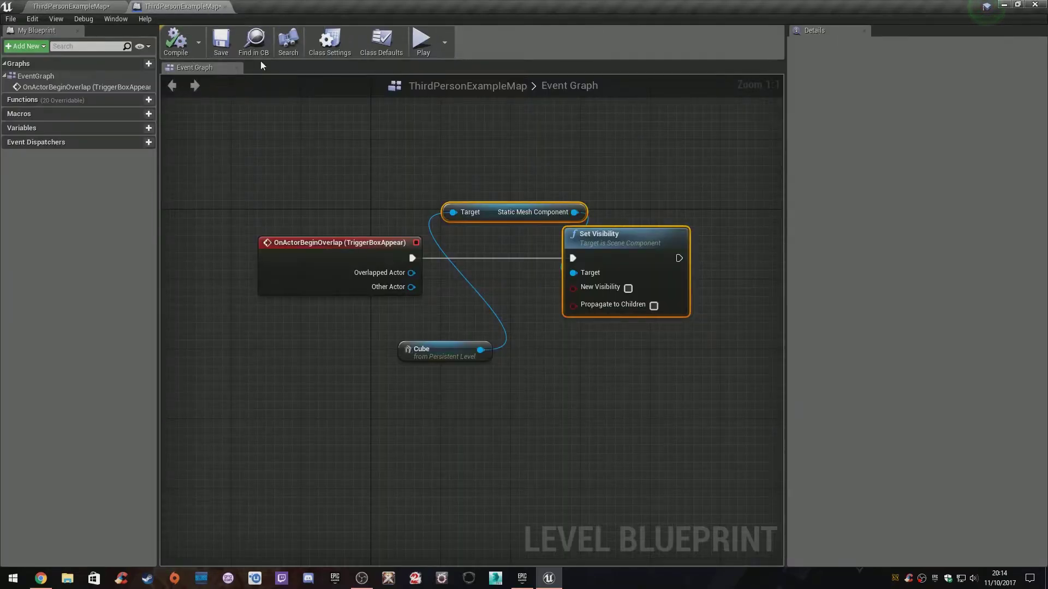
pyautogui.click(94, 6)
pyautogui.click(923, 154)
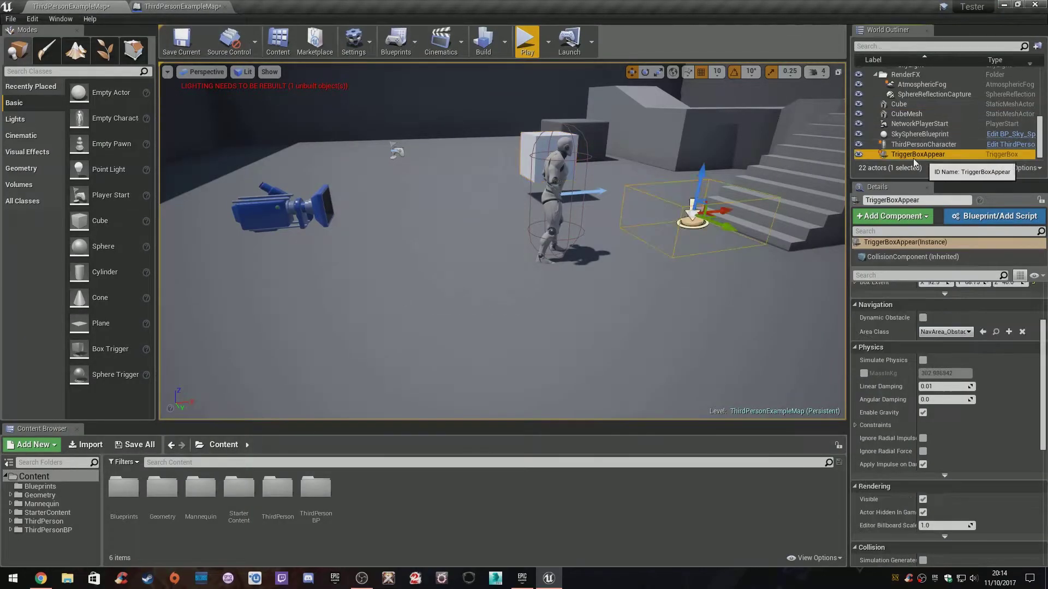
pyautogui.click(175, 6)
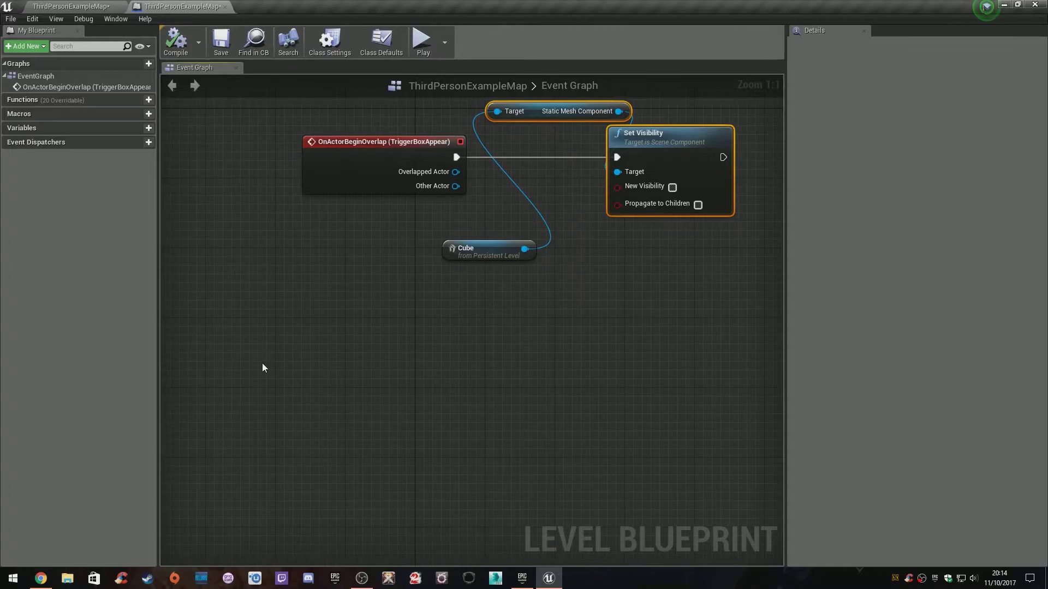
pyautogui.rightClick(327, 345)
pyautogui.click(353, 152)
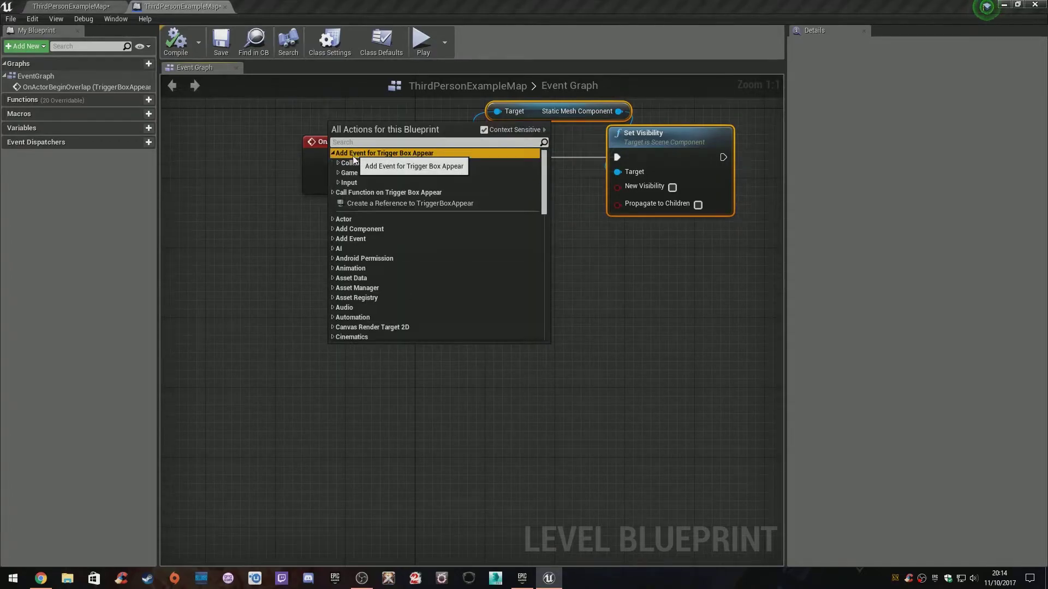
pyautogui.click(354, 163)
pyautogui.click(388, 185)
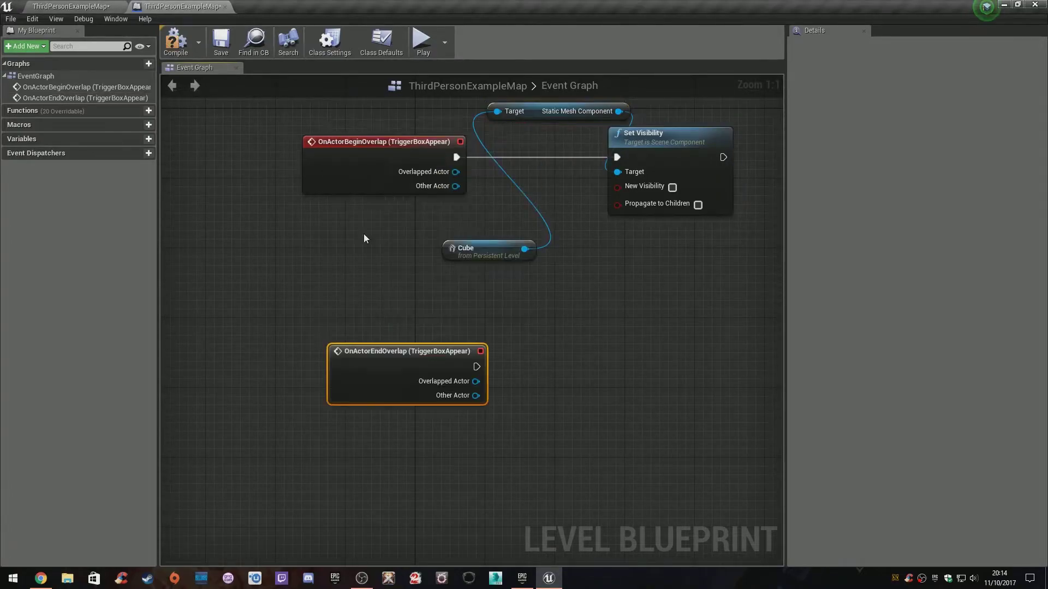
# Copy the Cube reference, its Static Mesh Component node and Set Visibility, and paste them beside the On Actor End Overlap event
pyautogui.moveTo(390, 351); pyautogui.dragTo(360, 338)
pyautogui.click(528, 295)
pyautogui.moveTo(528, 300); pyautogui.dragTo(693, 110)
pyautogui.moveTo(626, 319); pyautogui.dragTo(610, 241, button='right')
pyautogui.hotkey('ctrl', 'c')
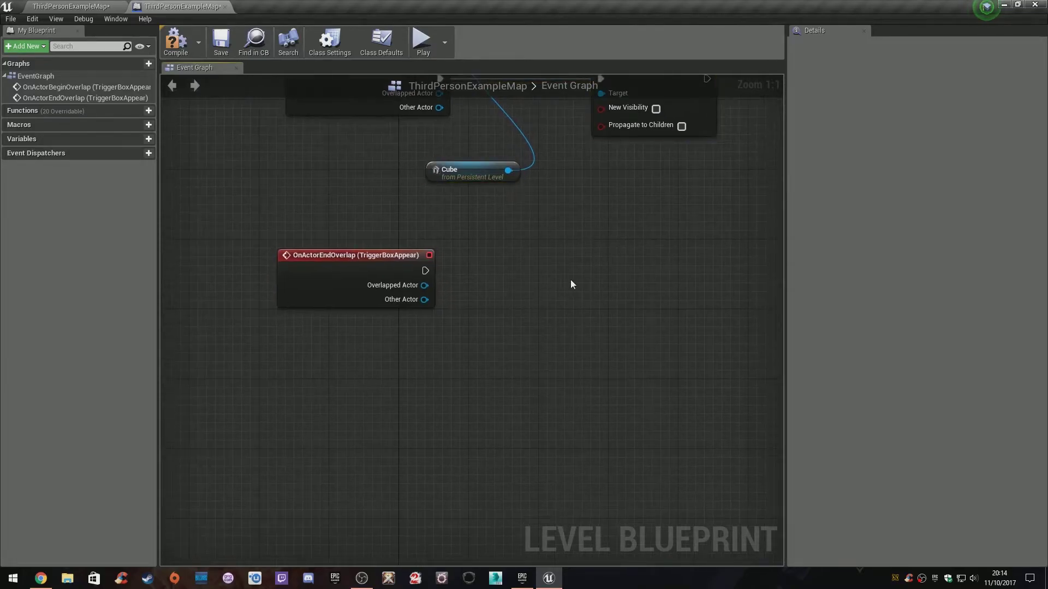
pyautogui.hotkey('ctrl', 'v')
pyautogui.moveTo(568, 303); pyautogui.dragTo(471, 306, button='right')
# Connect the end overlap event's execution output to the copied Set Visibility node and enable its New Visibility option
pyautogui.moveTo(573, 282); pyautogui.dragTo(328, 281)
pyautogui.moveTo(329, 282); pyautogui.dragTo(398, 291)
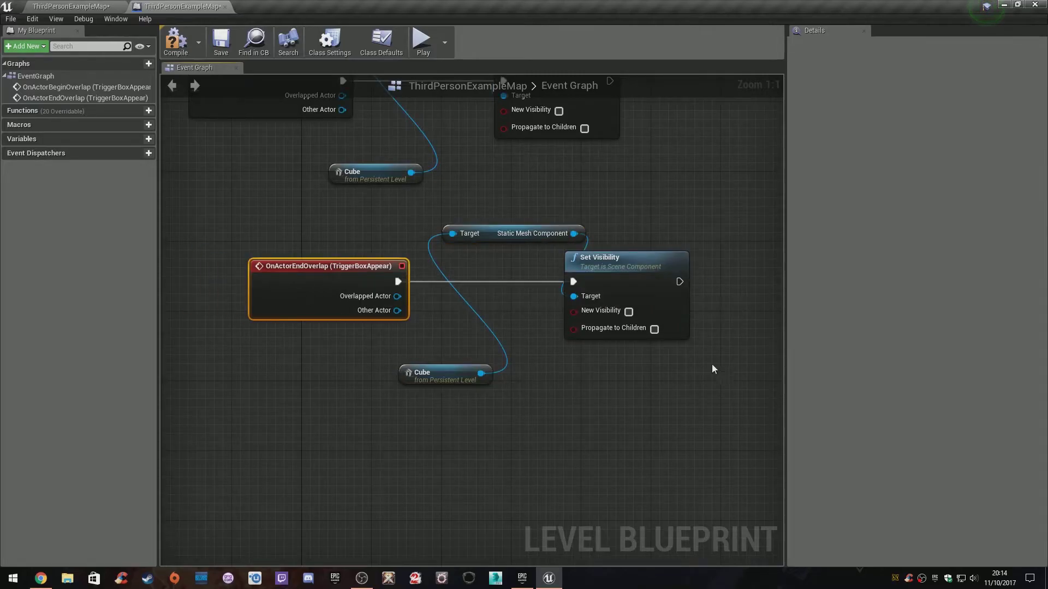
pyautogui.click(629, 311)
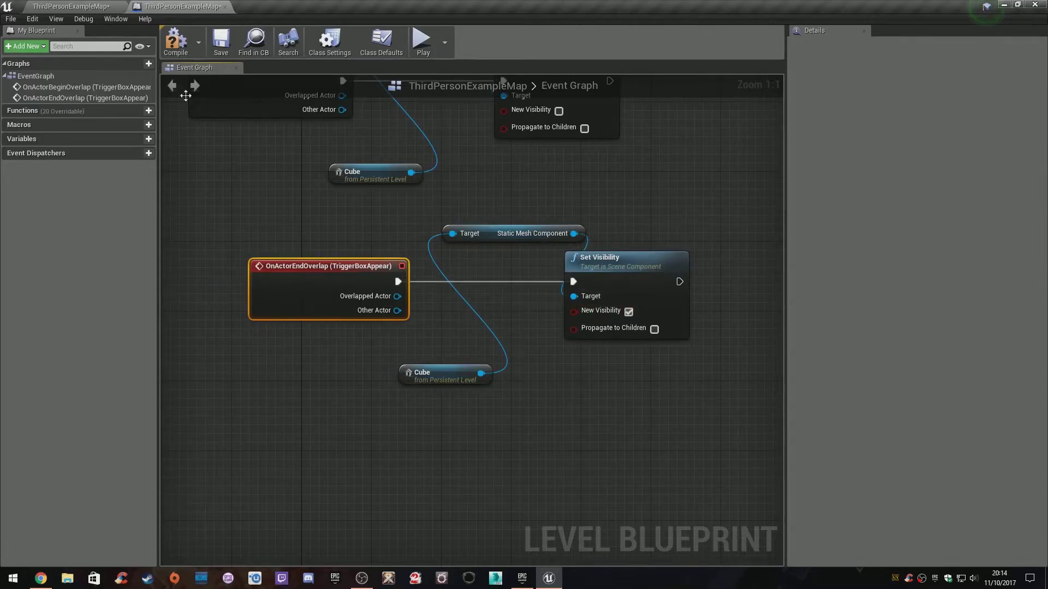
# Compile and play-test the level, running the character in and out of the trigger box to check the cube's visibility, and stop the session
pyautogui.click(182, 31)
pyautogui.click(96, 5)
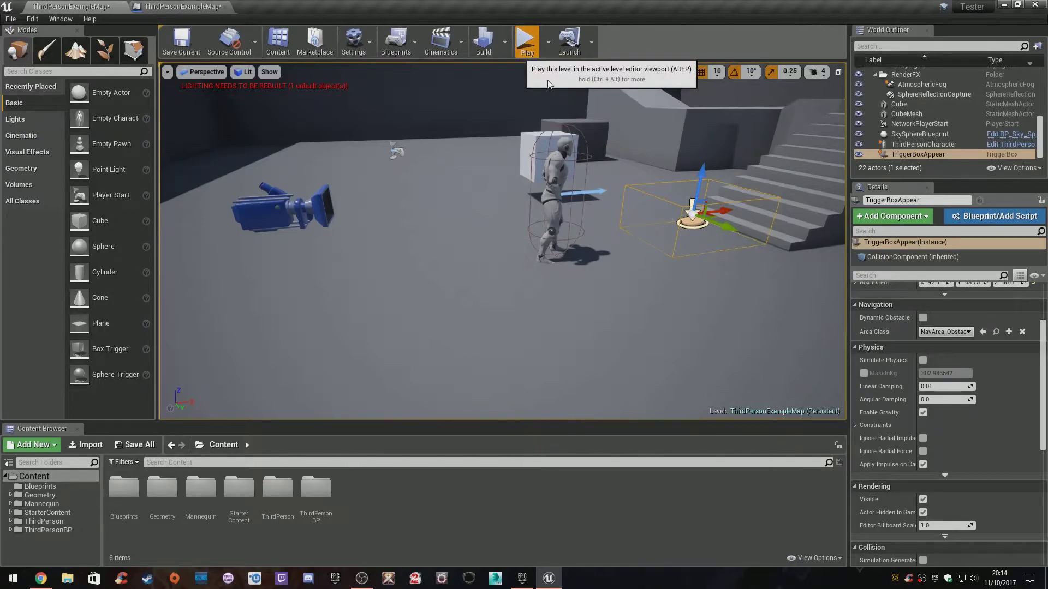
pyautogui.click(526, 40)
pyautogui.press('w')
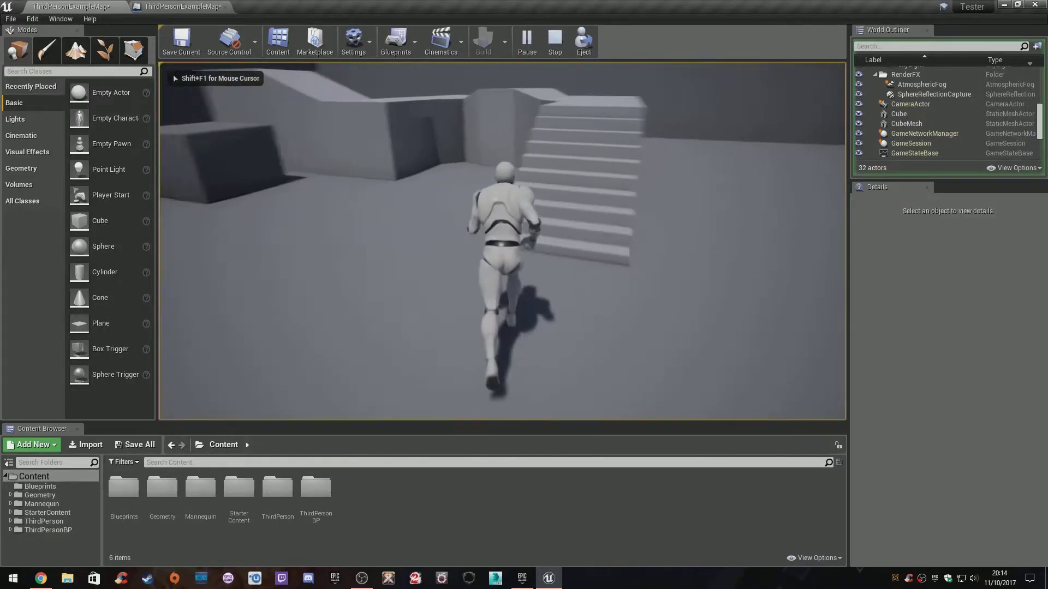
pyautogui.press('s')
pyautogui.press('w')
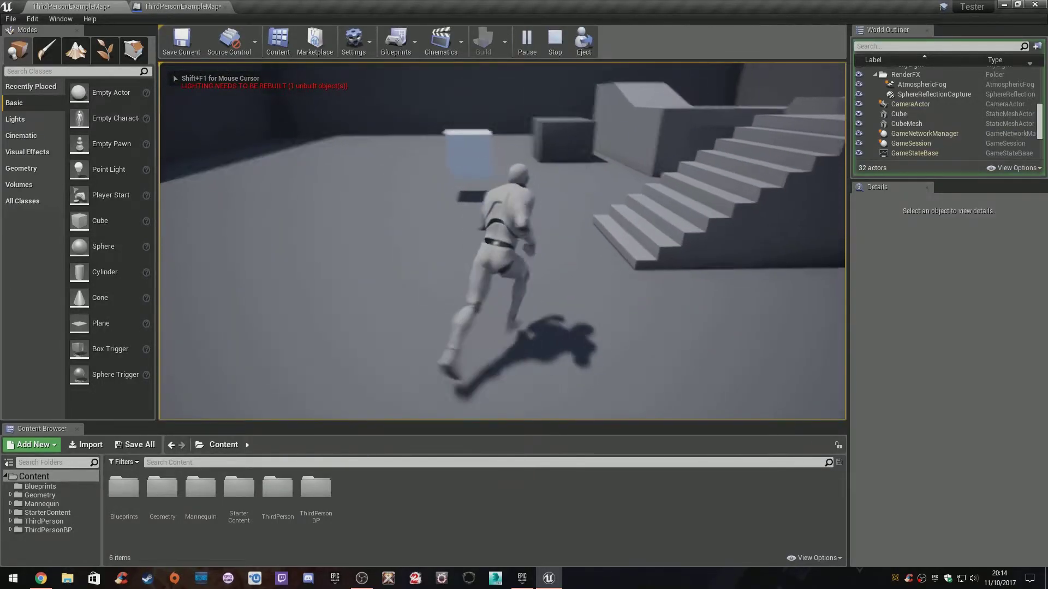
pyautogui.press('s')
pyautogui.press('w')
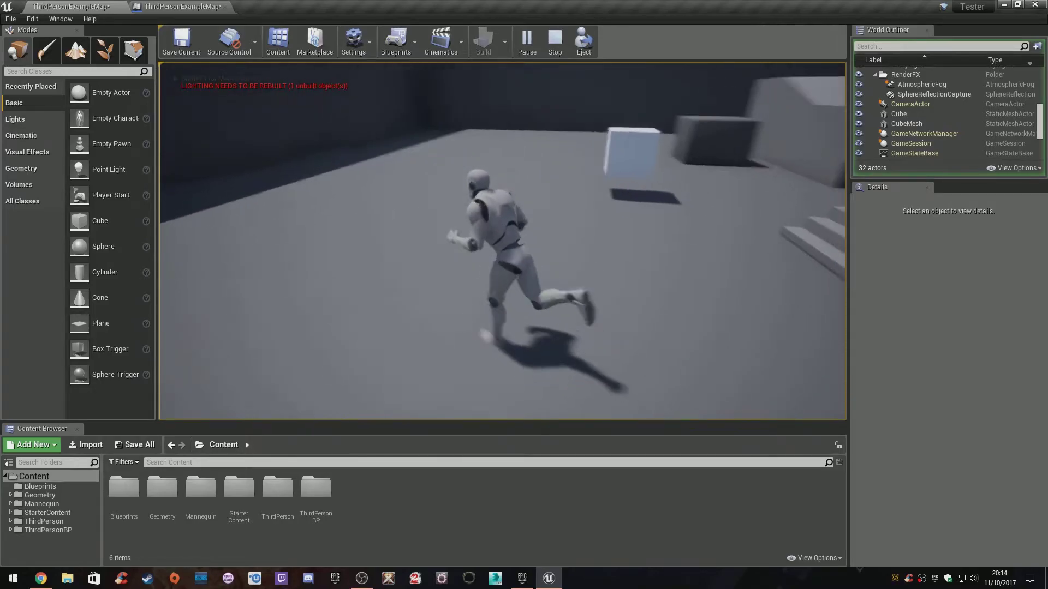
pyautogui.press('s')
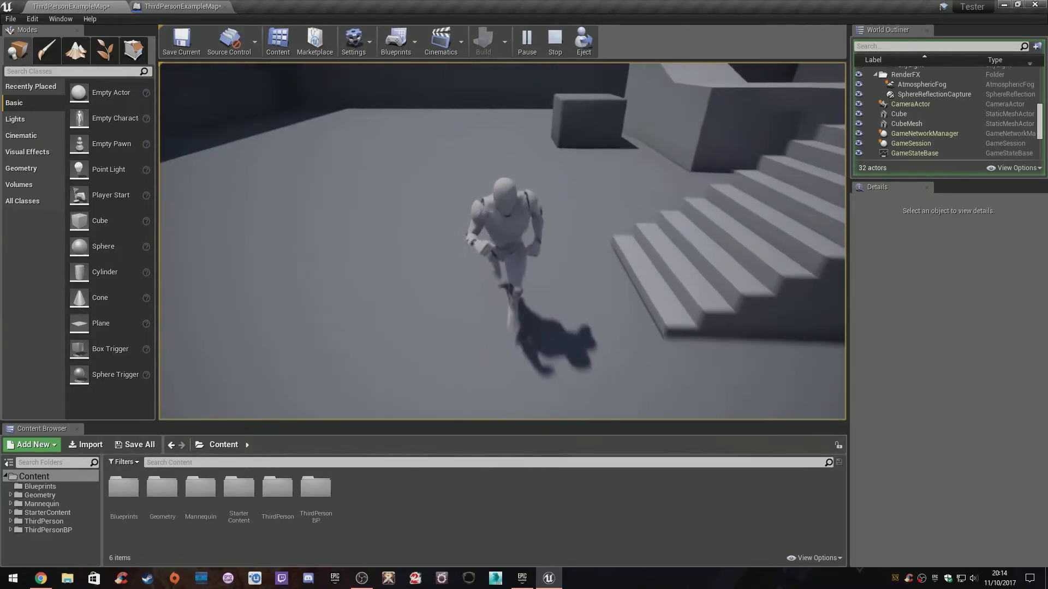
pyautogui.press('w')
pyautogui.press('d')
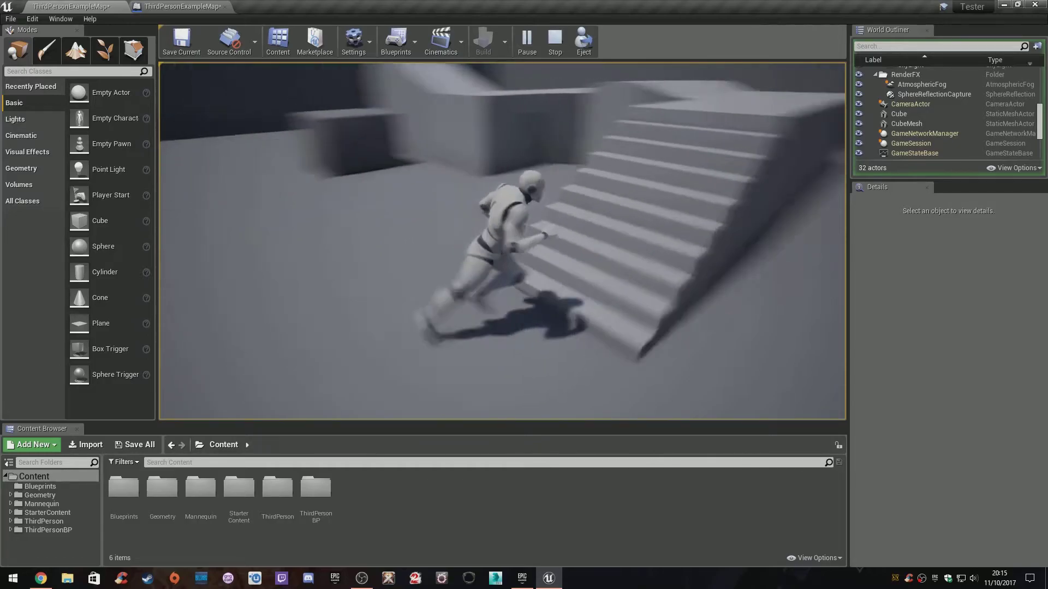
pyautogui.press('s')
pyautogui.press('a')
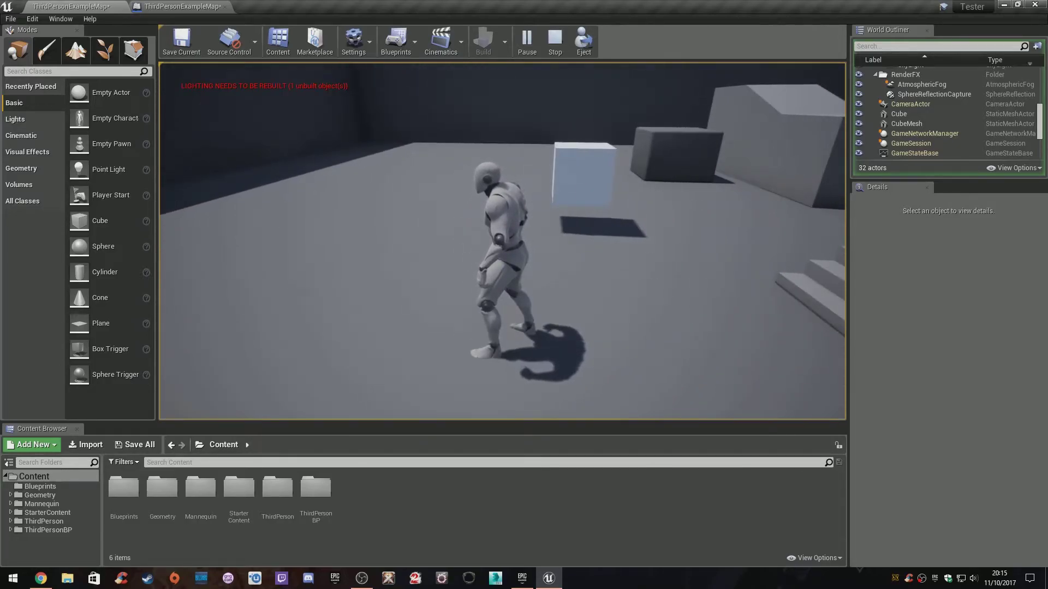
pyautogui.press('w')
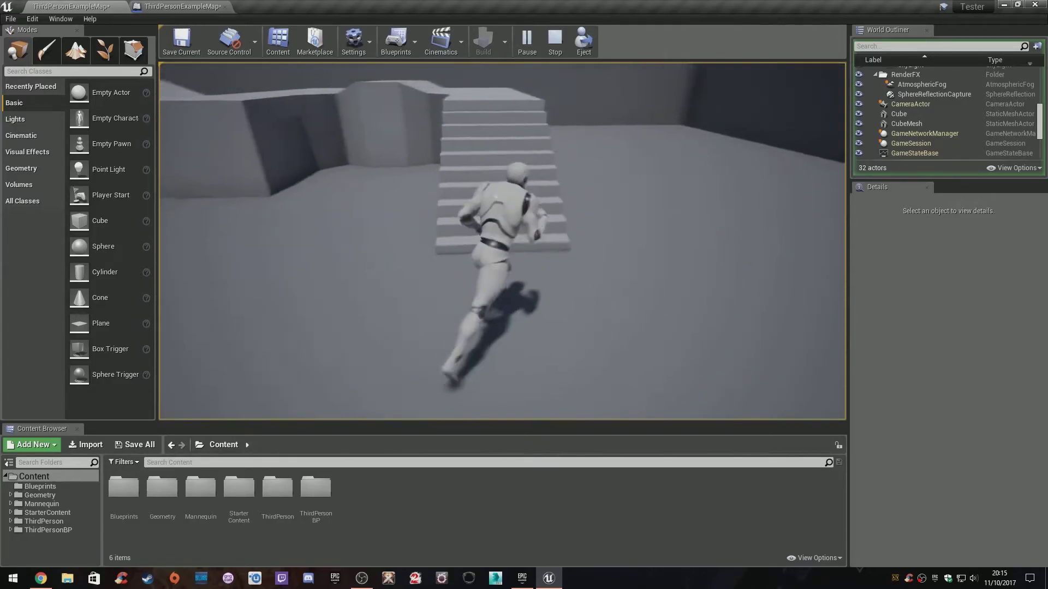
pyautogui.press('d')
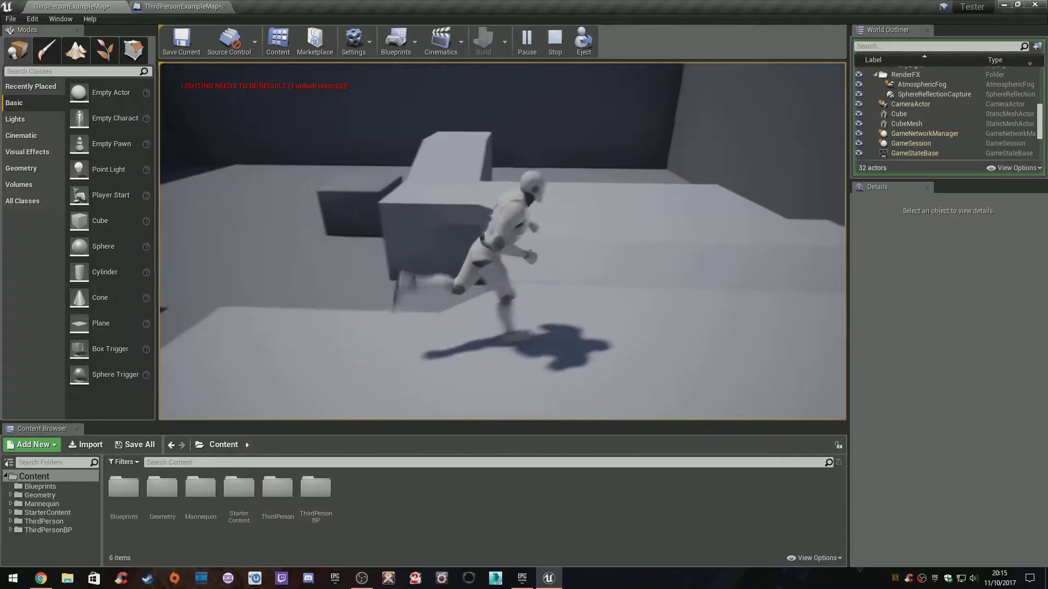
pyautogui.press('s')
pyautogui.press('w')
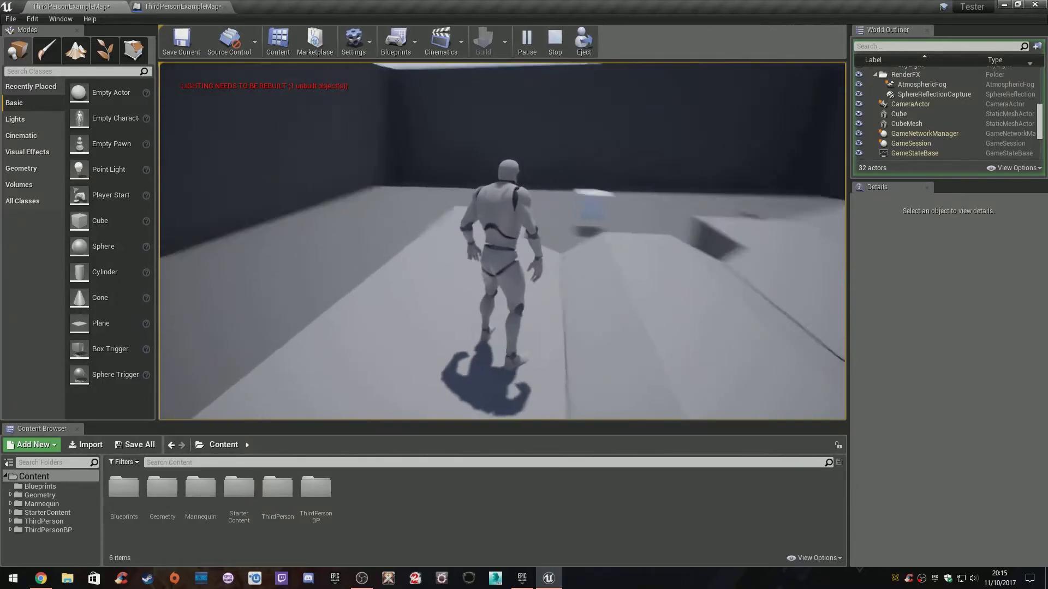
pyautogui.press('w')
pyautogui.press('space')
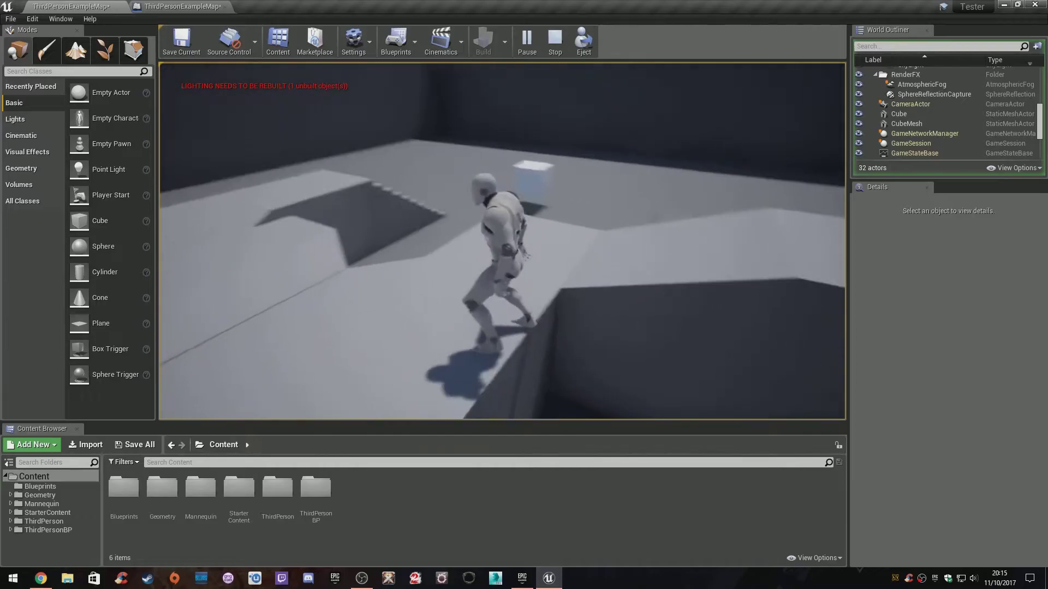
pyautogui.press('s')
pyautogui.press('w')
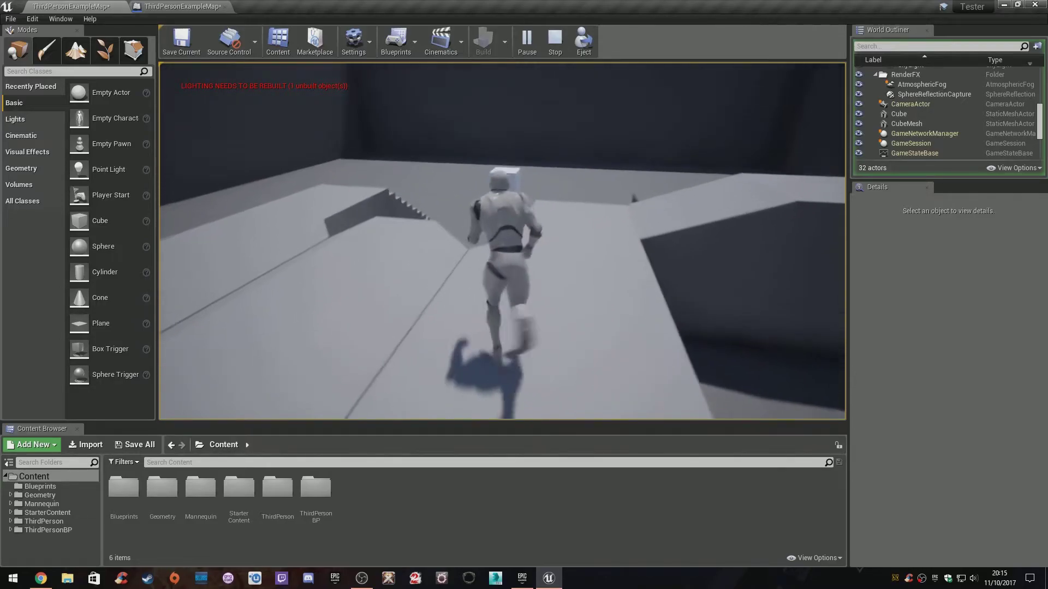
pyautogui.press('w')
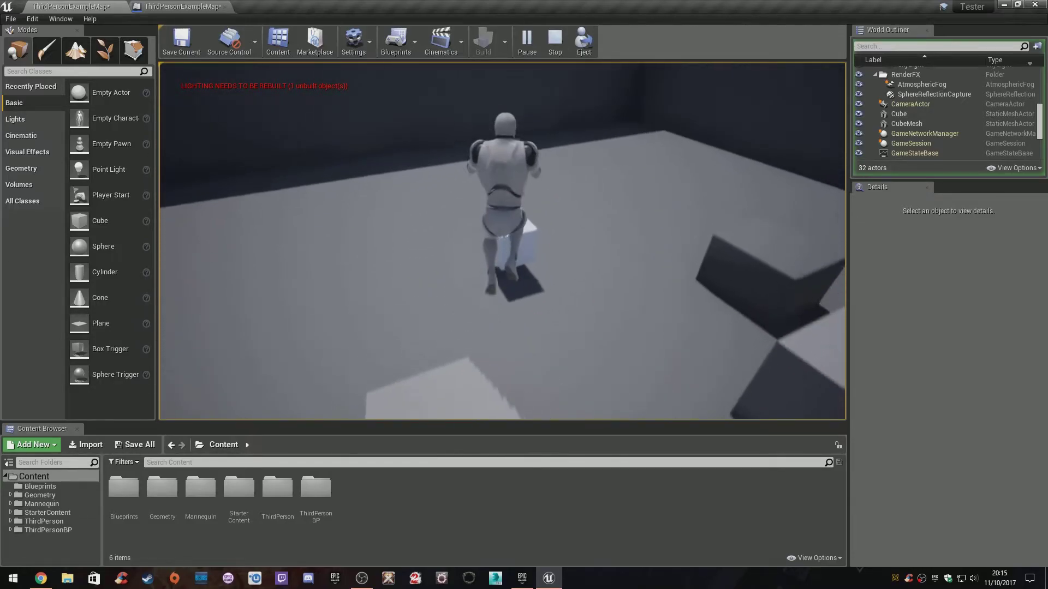
pyautogui.press('space')
pyautogui.press('s')
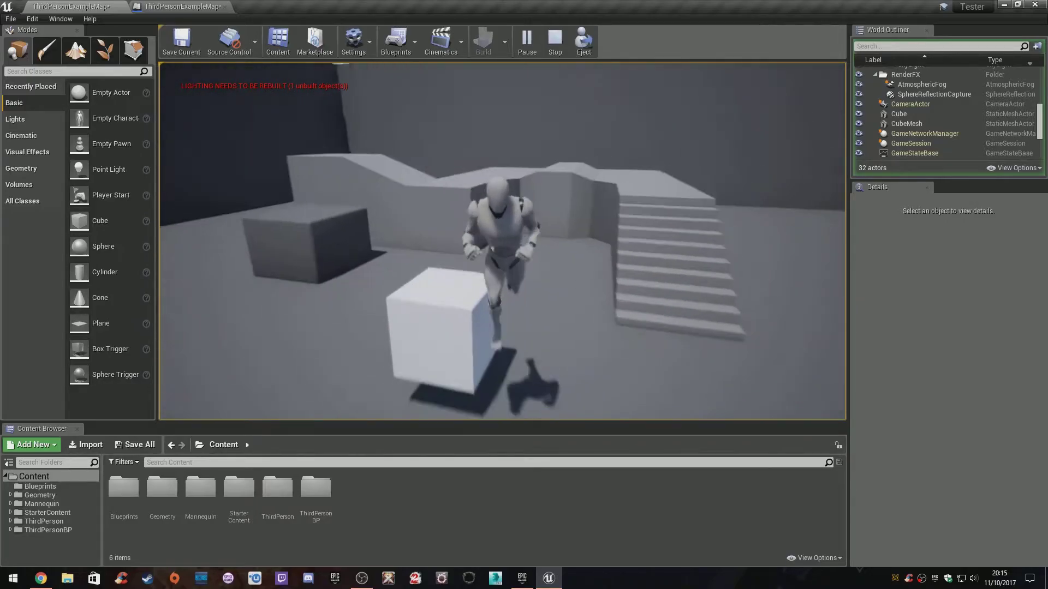
pyautogui.press('w')
pyautogui.press('s')
pyautogui.press('w')
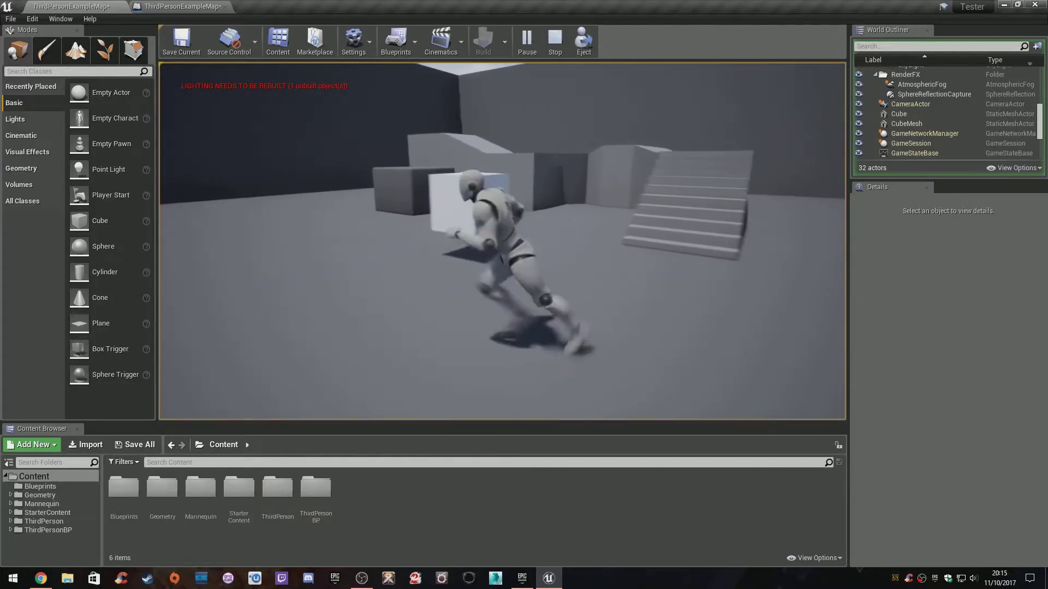
pyautogui.press('d')
pyautogui.press('s')
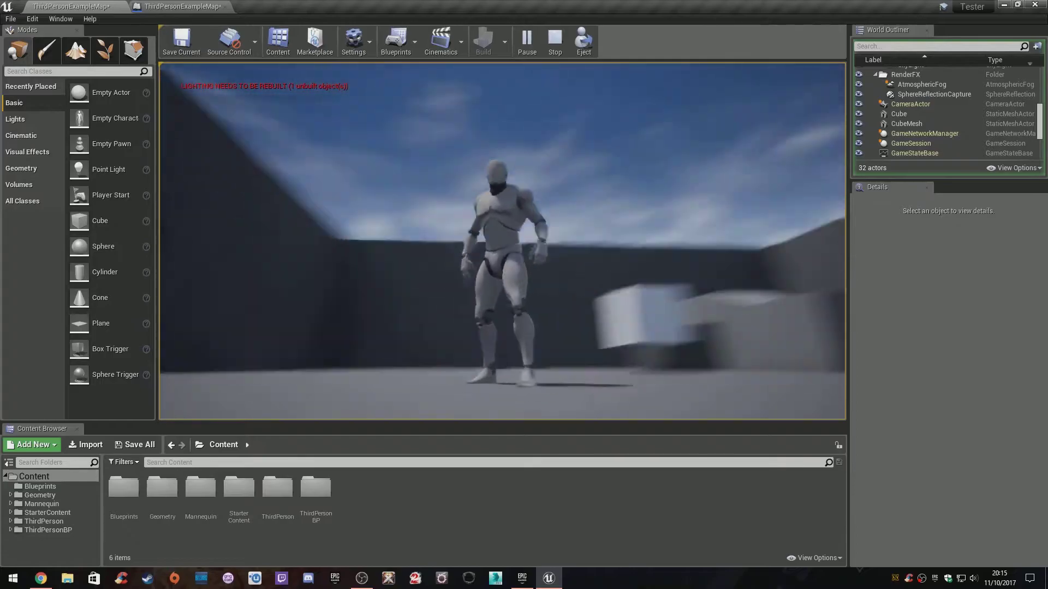
pyautogui.press('Escape')
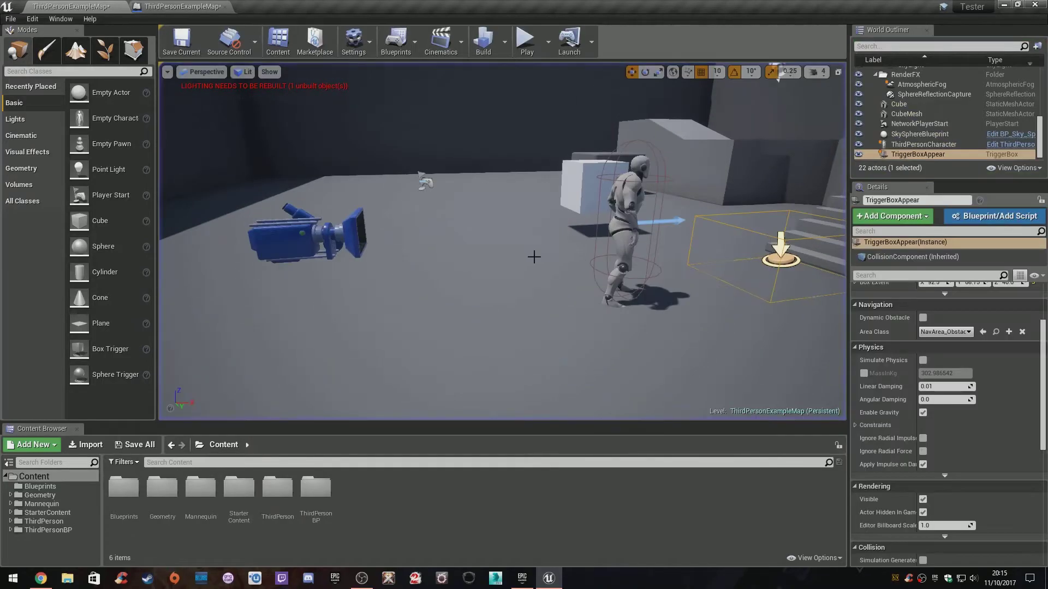
# Place a second Box Trigger on the floor near the stairs, beside TriggerBoxAppear, undoing the extra upward move
pyautogui.moveTo(534, 257); pyautogui.dragTo(622, 259, button='right')
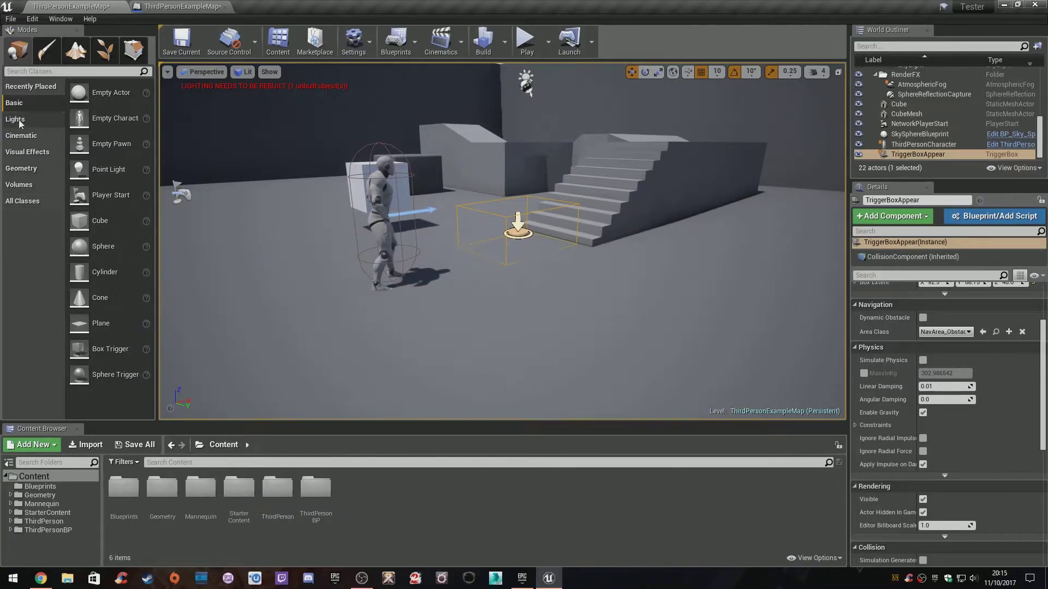
pyautogui.moveTo(104, 348); pyautogui.dragTo(673, 330)
pyautogui.moveTo(688, 276); pyautogui.dragTo(688, 227)
pyautogui.hotkey('ctrl', 'z')
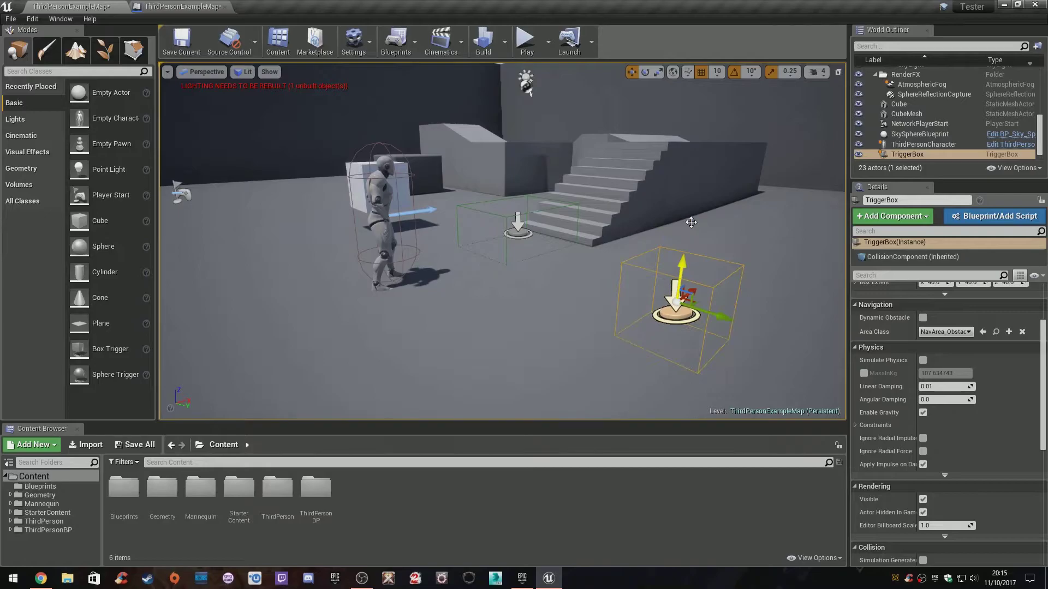
# Scale the new trigger box up horizontally so it covers a wider floor area beside the stairs
pyautogui.press('f')
pyautogui.press('e')
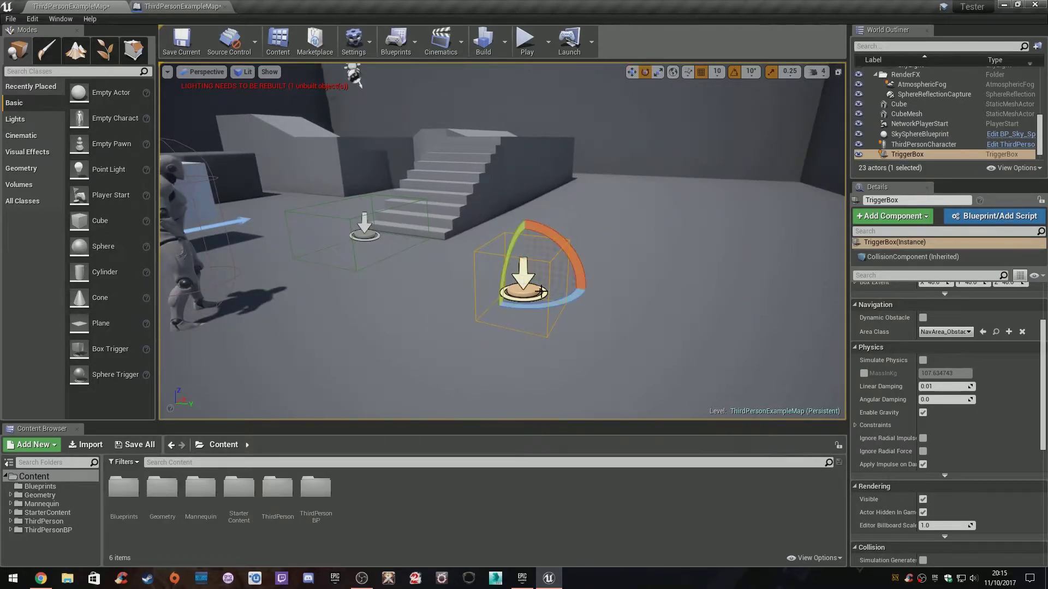
pyautogui.press('r')
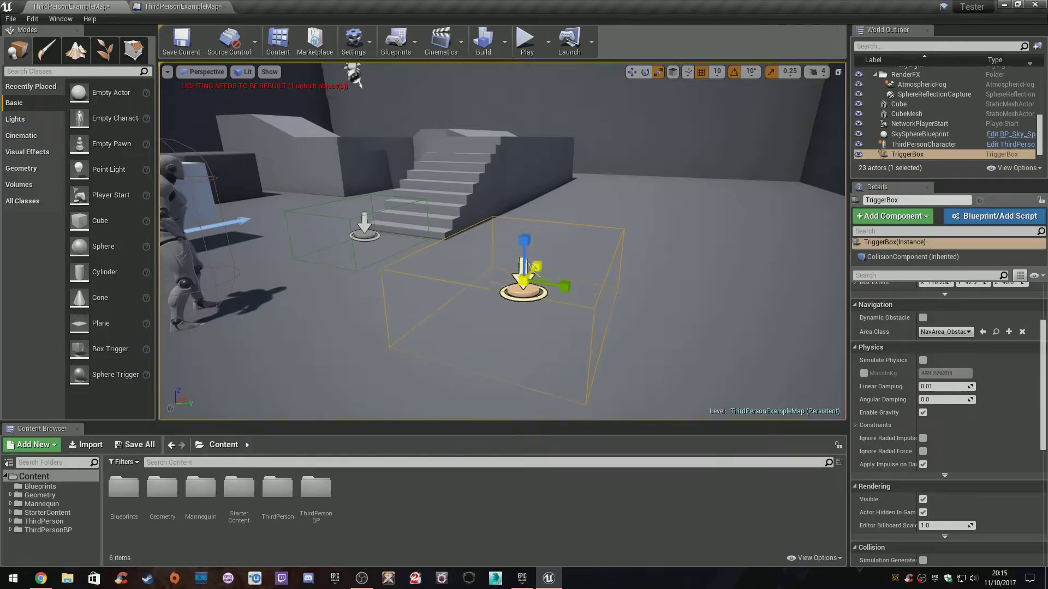
pyautogui.moveTo(537, 279); pyautogui.dragTo(440, 279, button='right')
pyautogui.press('w')
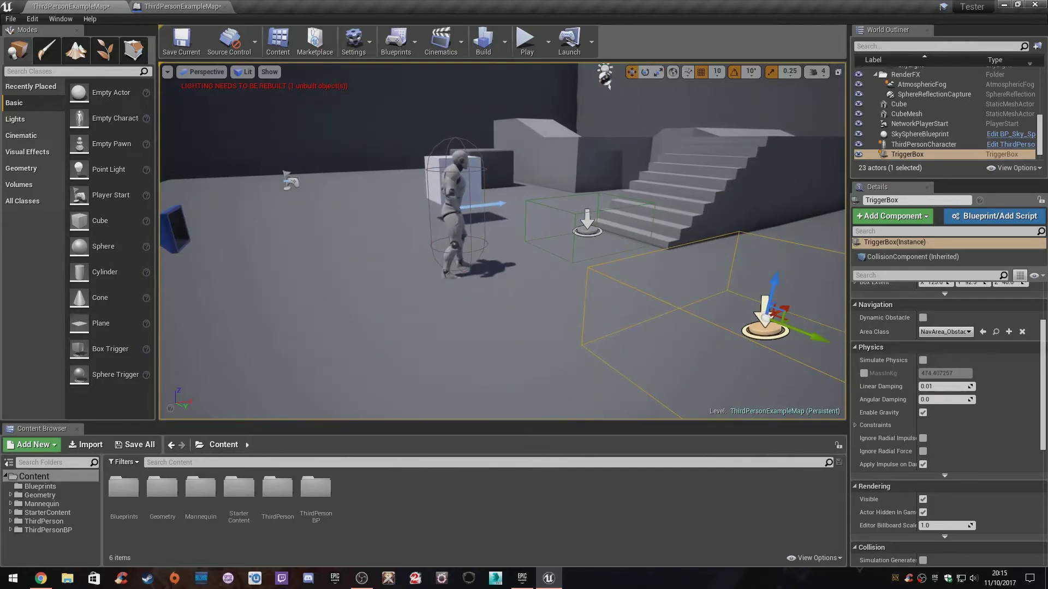
pyautogui.press('s')
pyautogui.moveTo(532, 246); pyautogui.dragTo(601, 246, button='right')
# Rename the new trigger box TriggerBoxReload
pyautogui.click(923, 155)
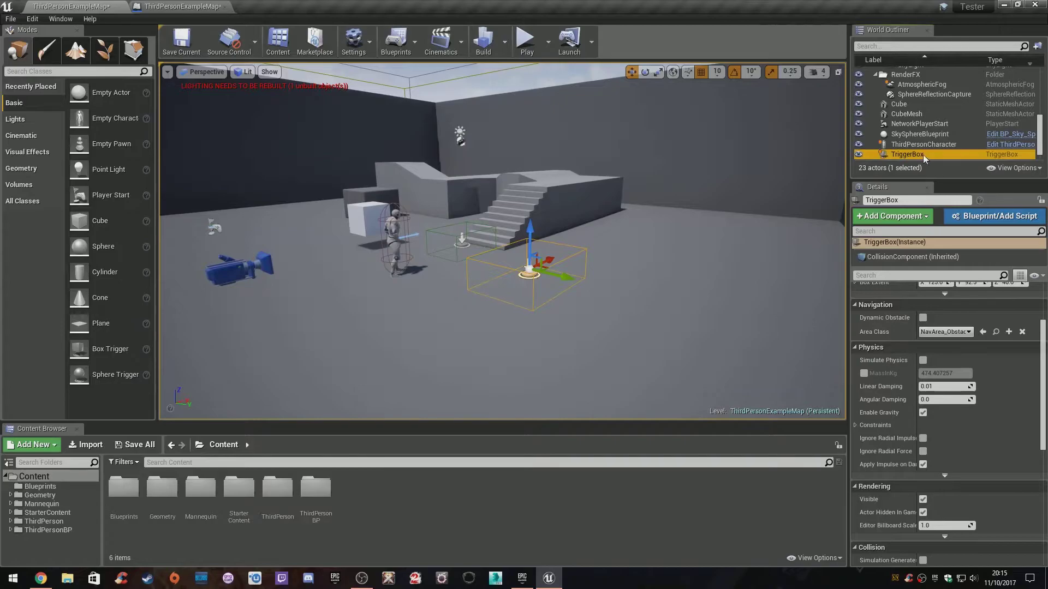
pyautogui.click(926, 156)
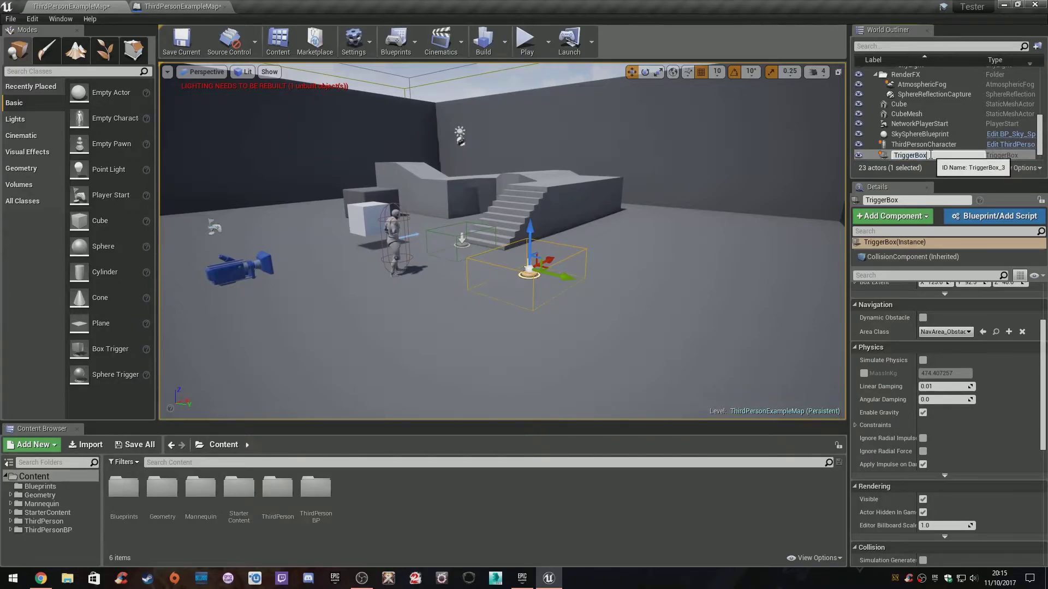
pyautogui.write('Reload')
pyautogui.press('Return')
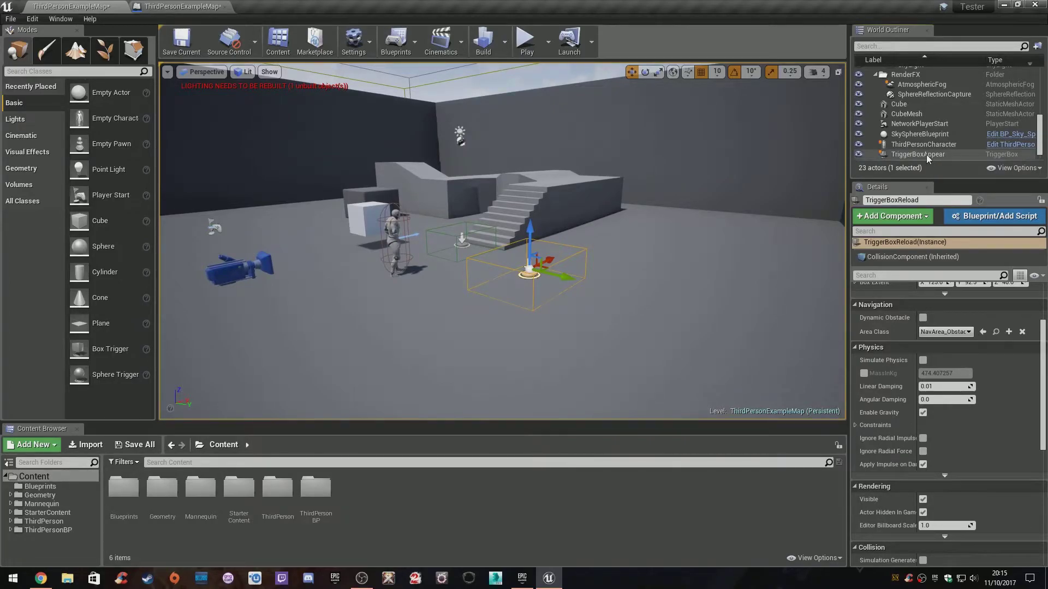
pyautogui.scroll(-1, 926, 155)
# Add the On Actor Begin Overlap event for TriggerBoxReload to the Level Blueprint and place it below the existing node groups
pyautogui.moveTo(648, 313); pyautogui.dragTo(597, 245, button='right')
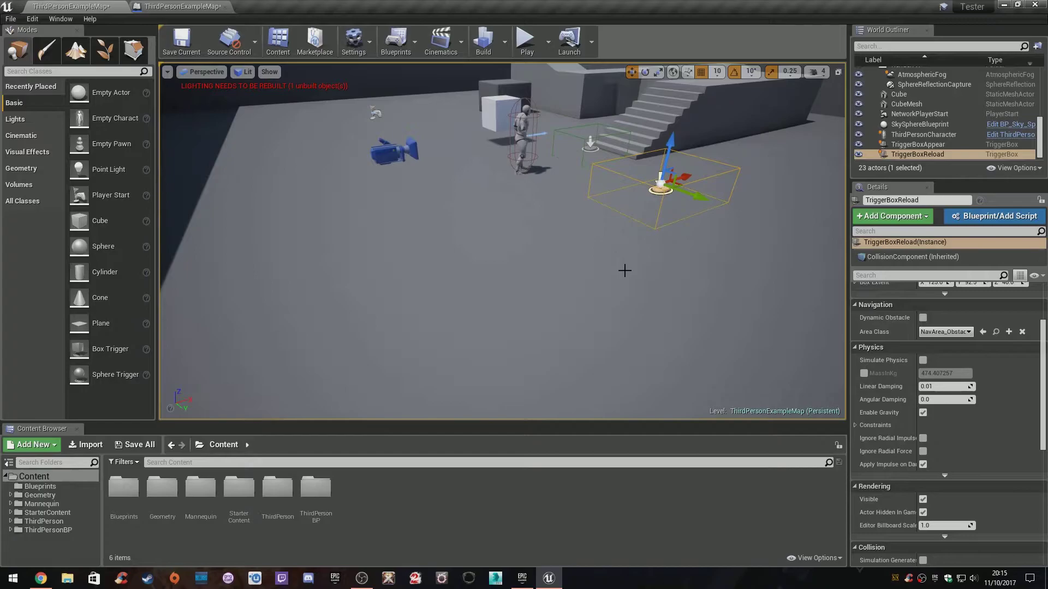
pyautogui.moveTo(449, 262); pyautogui.dragTo(647, 229, button='right')
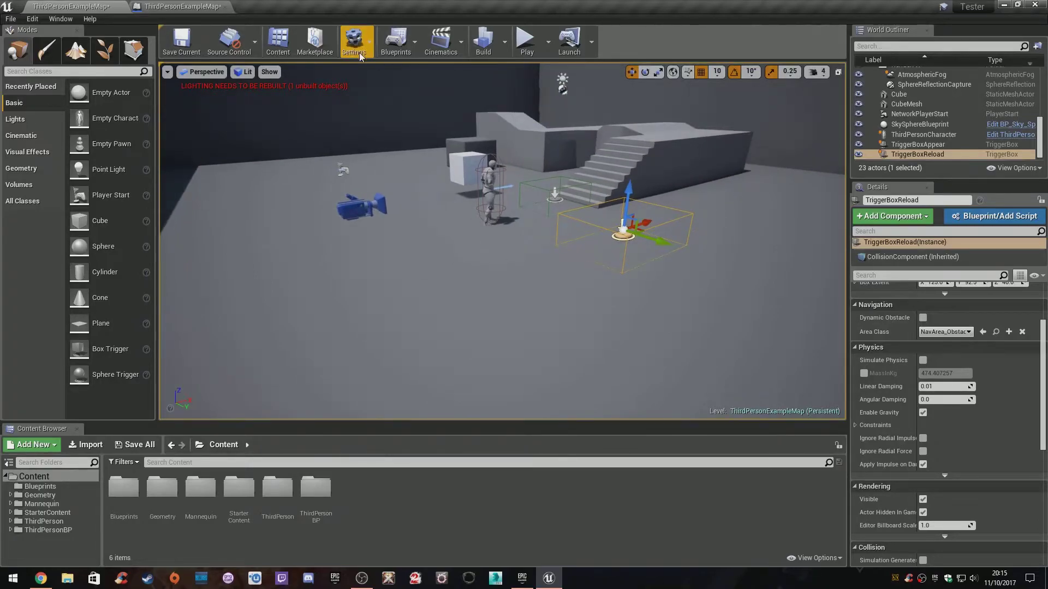
pyautogui.click(158, 6)
pyautogui.moveTo(317, 389); pyautogui.dragTo(349, 413, button='right')
pyautogui.scroll(-3, 383, 386)
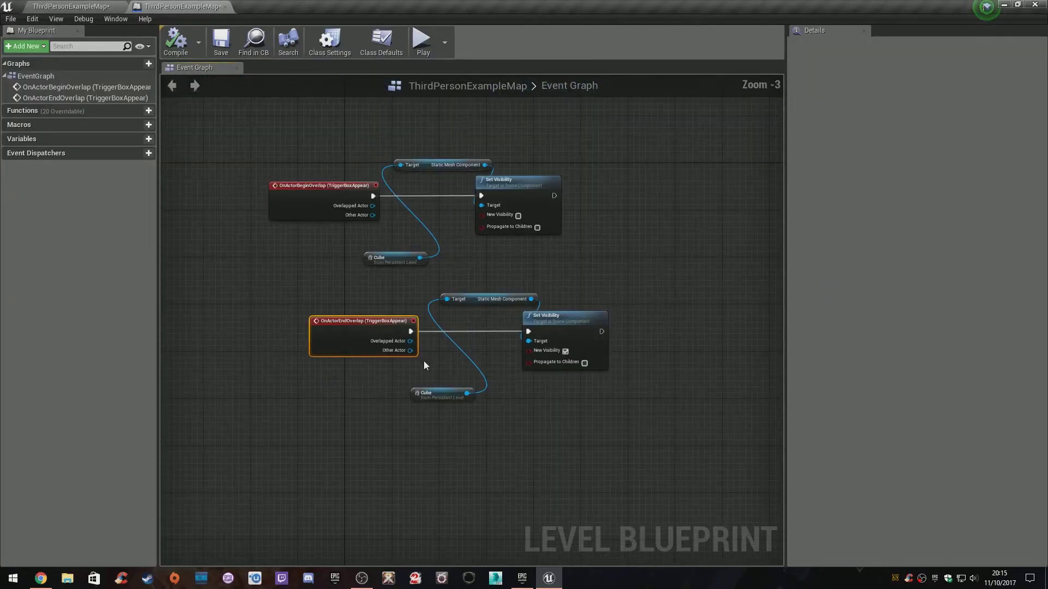
pyautogui.moveTo(423, 362); pyautogui.dragTo(436, 218, button='right')
pyautogui.rightClick(367, 355)
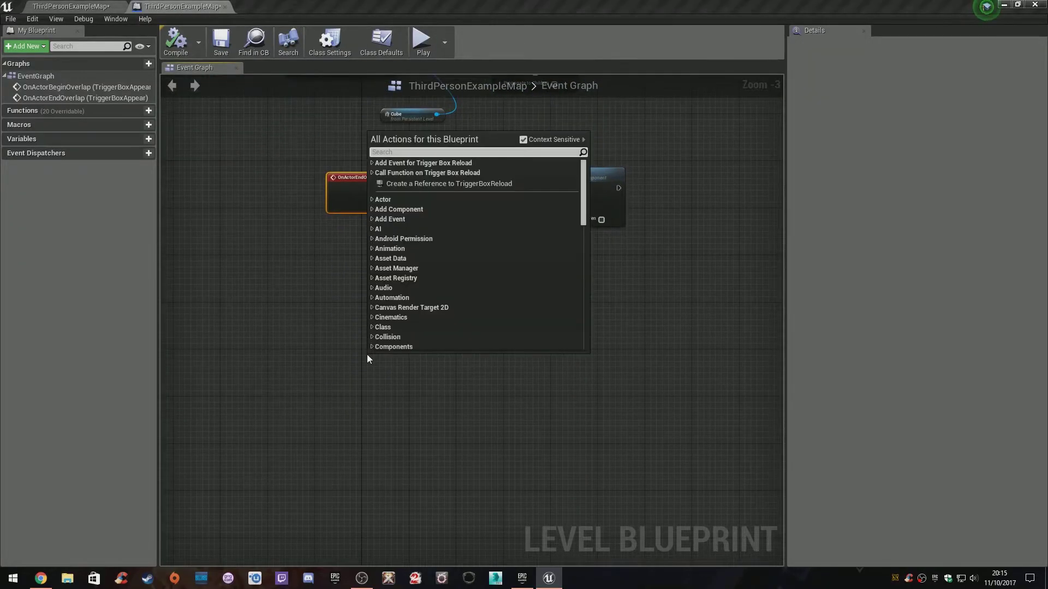
pyautogui.doubleClick(412, 163)
pyautogui.doubleClick(395, 173)
pyautogui.click(421, 184)
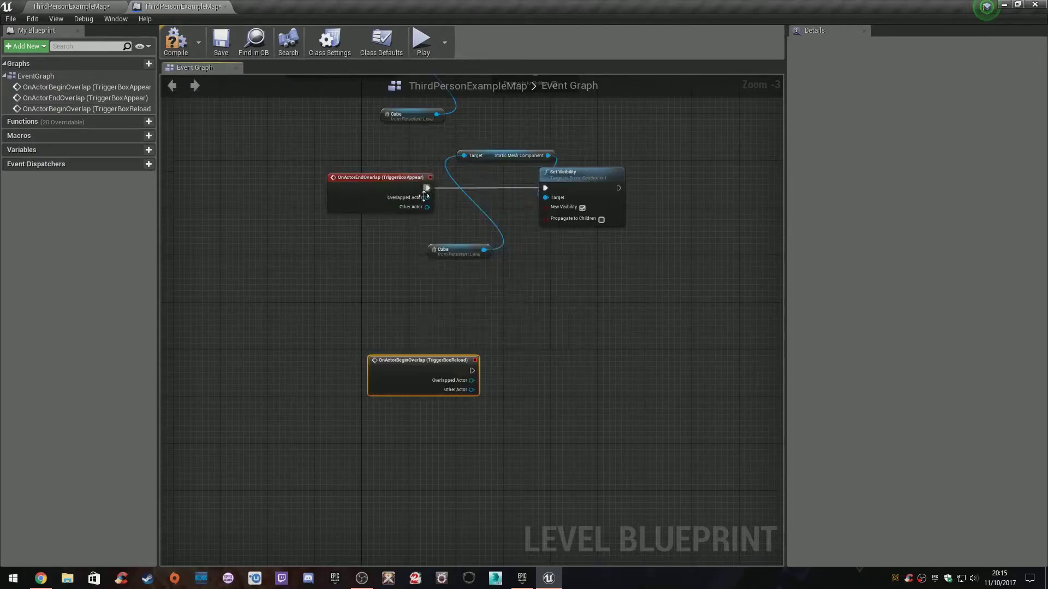
pyautogui.moveTo(432, 359); pyautogui.dragTo(368, 371)
# Move the Cube node closer to the TriggerBoxAppear begin-overlap nodes and wrap that group in a comment reading "Set Visibility as False"
pyautogui.moveTo(397, 271); pyautogui.dragTo(410, 382, button='right')
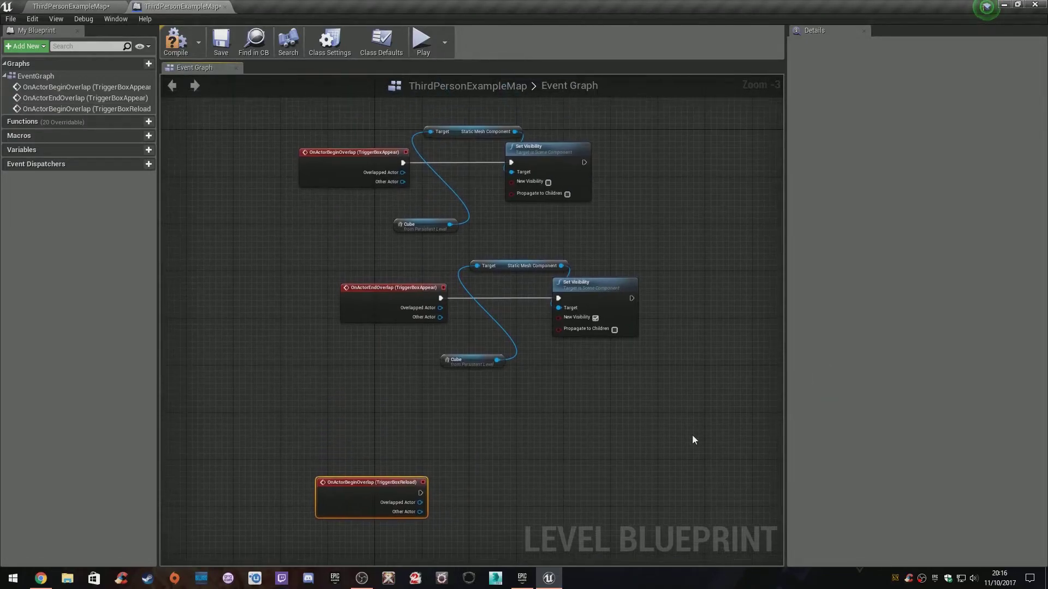
pyautogui.moveTo(680, 378); pyautogui.dragTo(655, 428, button='right')
pyautogui.moveTo(653, 428); pyautogui.dragTo(273, 323)
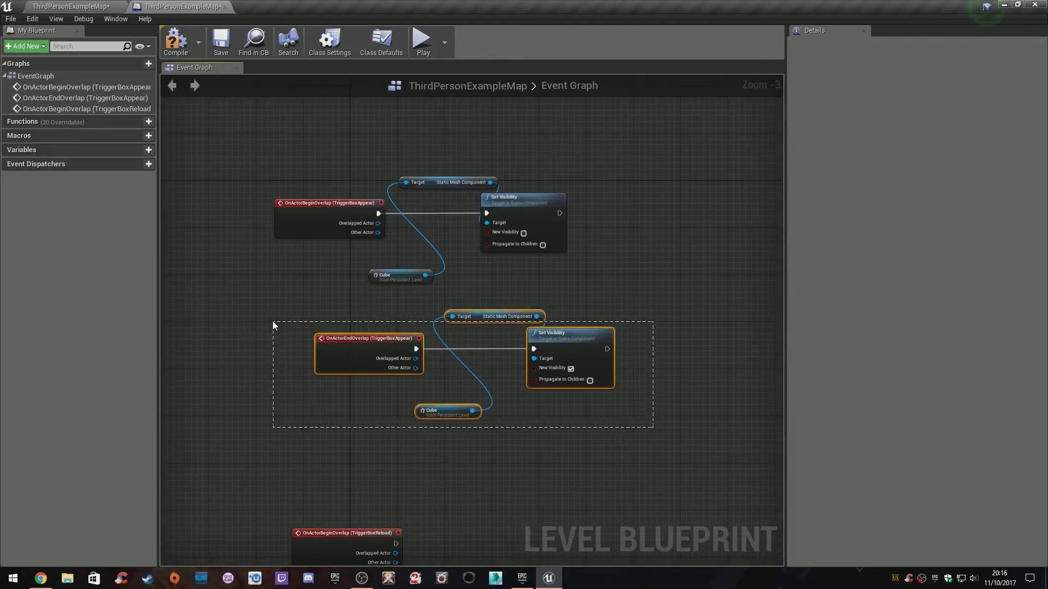
pyautogui.click(585, 266)
pyautogui.moveTo(382, 274); pyautogui.dragTo(405, 251)
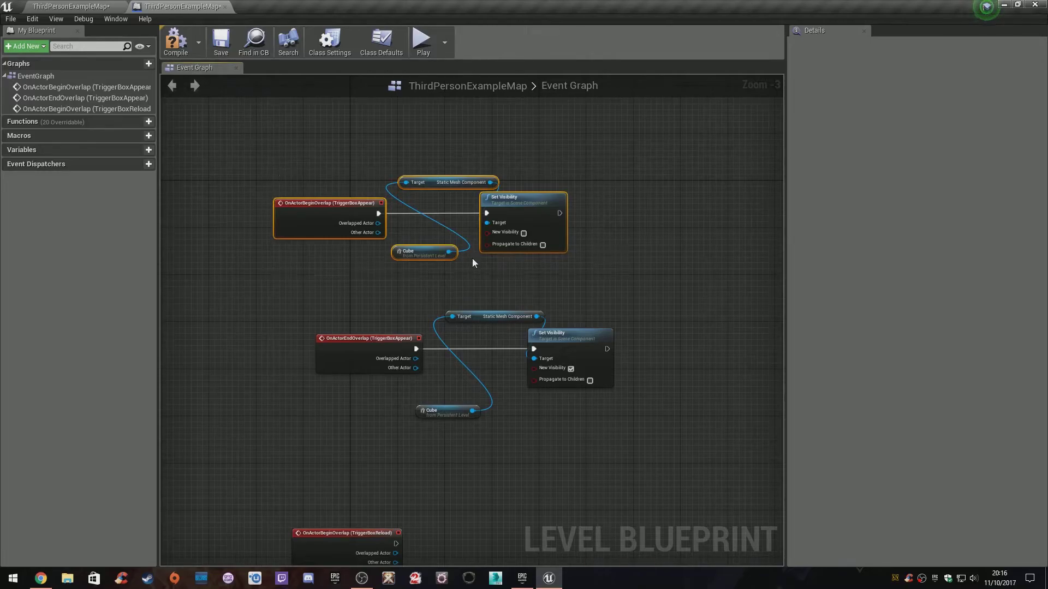
pyautogui.press('c')
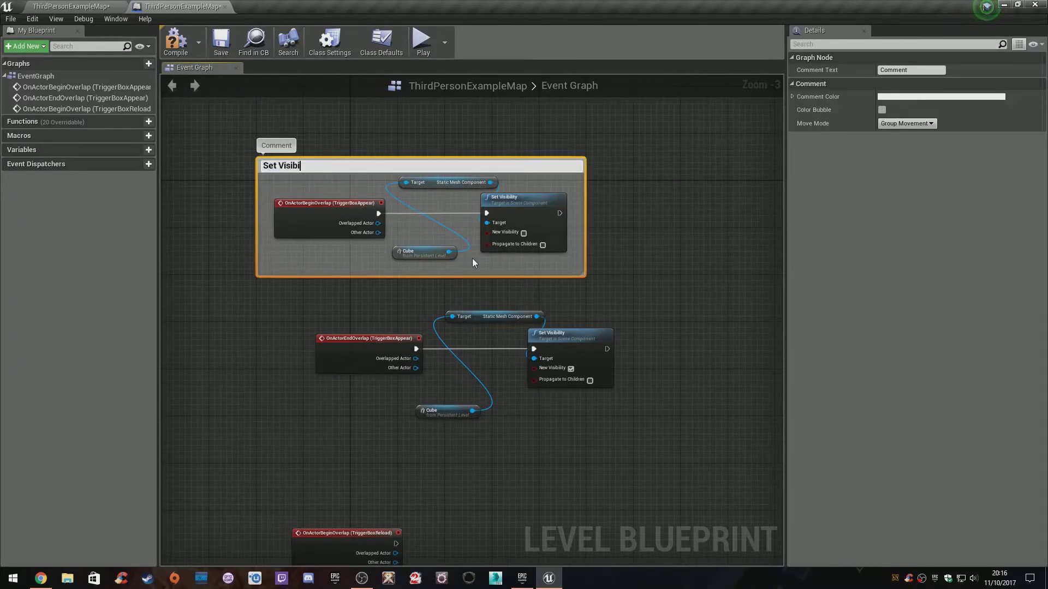
pyautogui.write('Set Visibility as False')
pyautogui.press('Return')
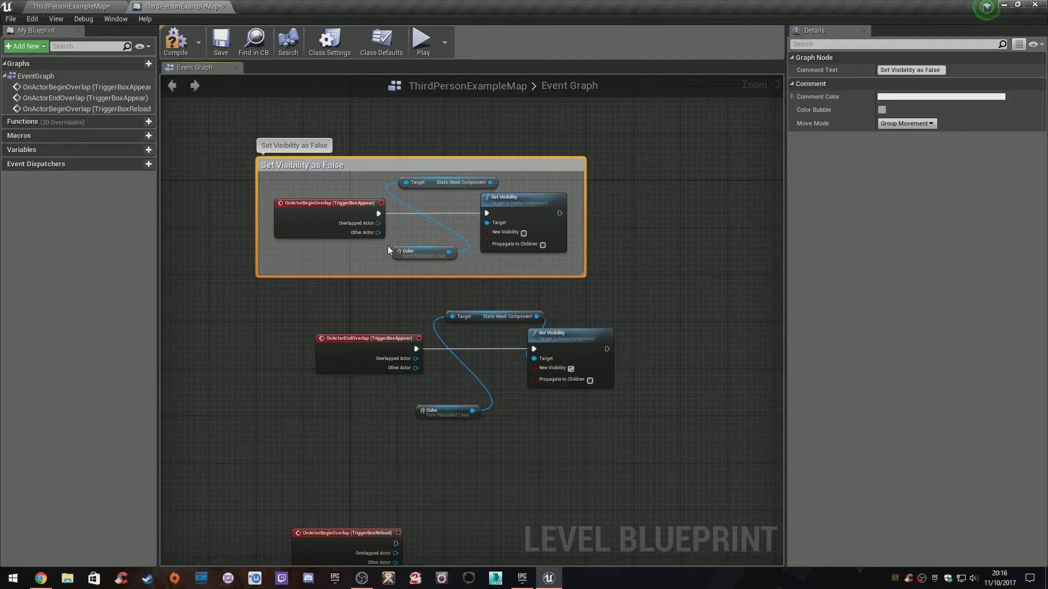
# Wrap the TriggerBoxAppear end-overlap nodes in a comment reading "Set Visibility as True" and align it directly below the repositioned False comment
pyautogui.moveTo(385, 182); pyautogui.dragTo(444, 124)
pyautogui.moveTo(630, 459); pyautogui.dragTo(326, 299)
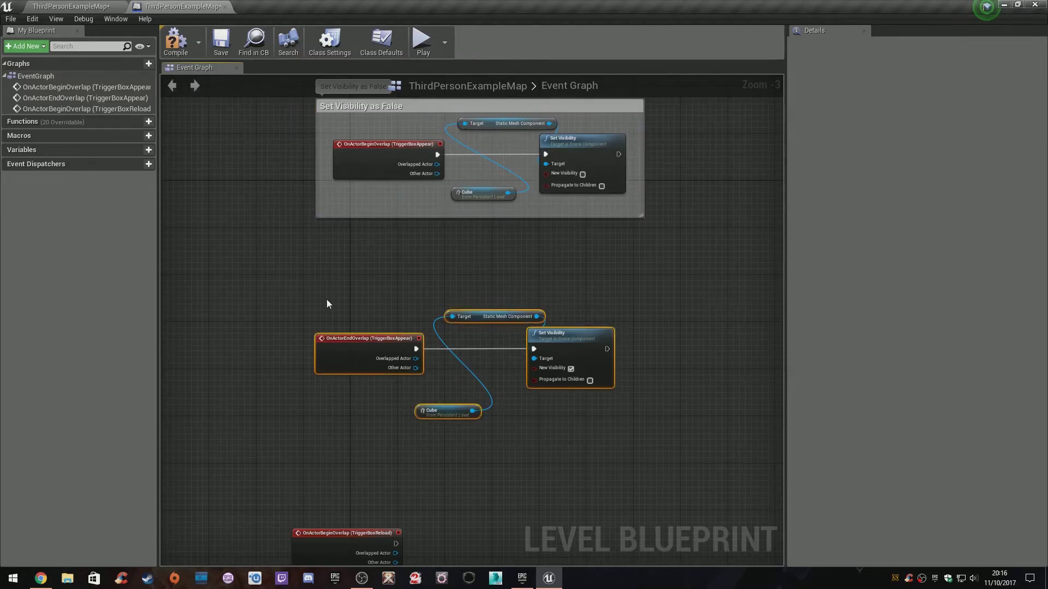
pyautogui.press('c')
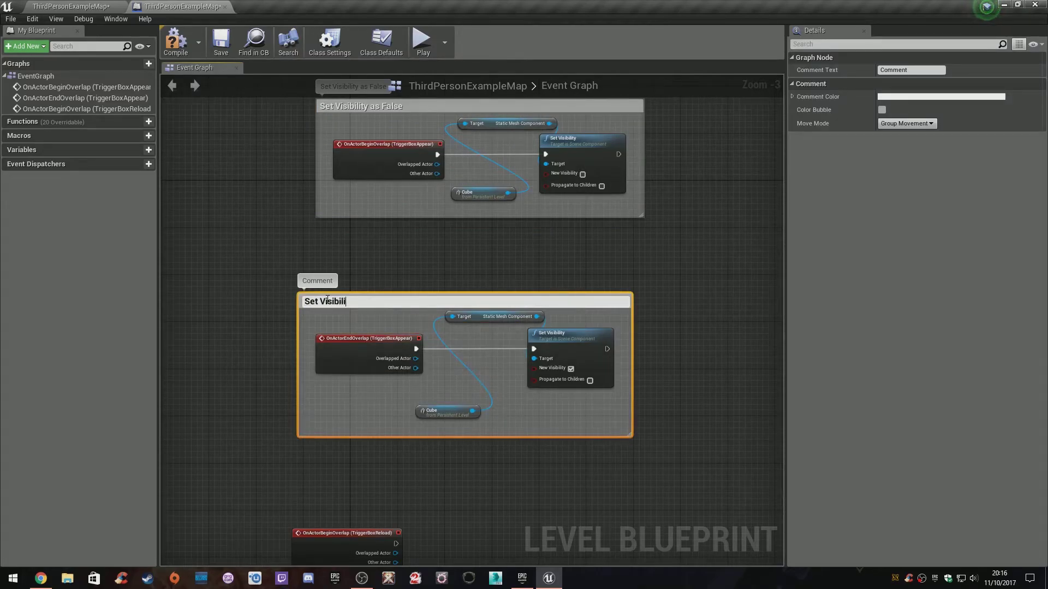
pyautogui.write('Set Visibility as True')
pyautogui.press('Return')
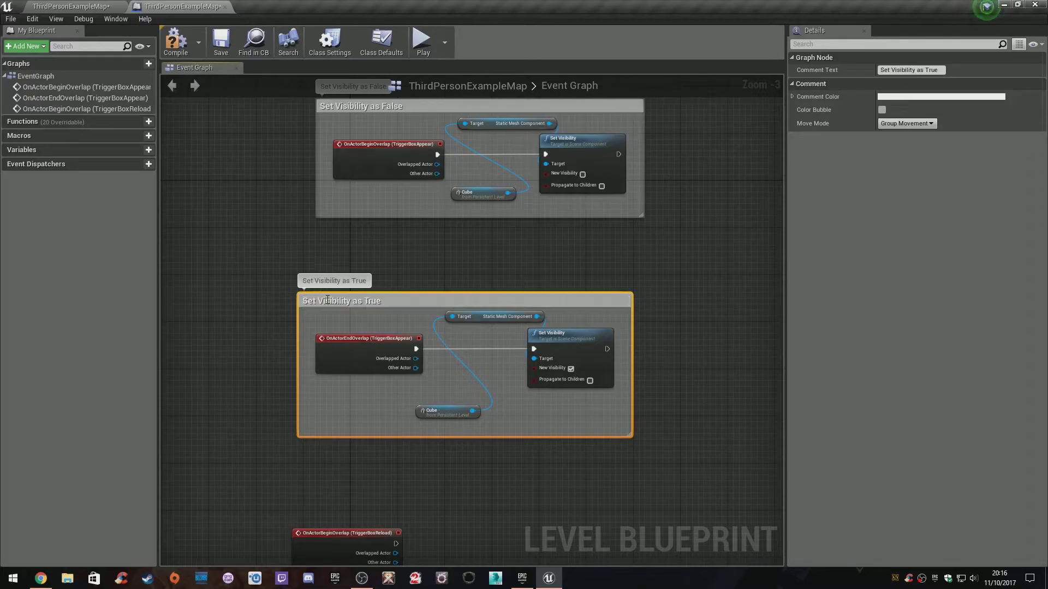
pyautogui.moveTo(451, 302); pyautogui.dragTo(468, 243)
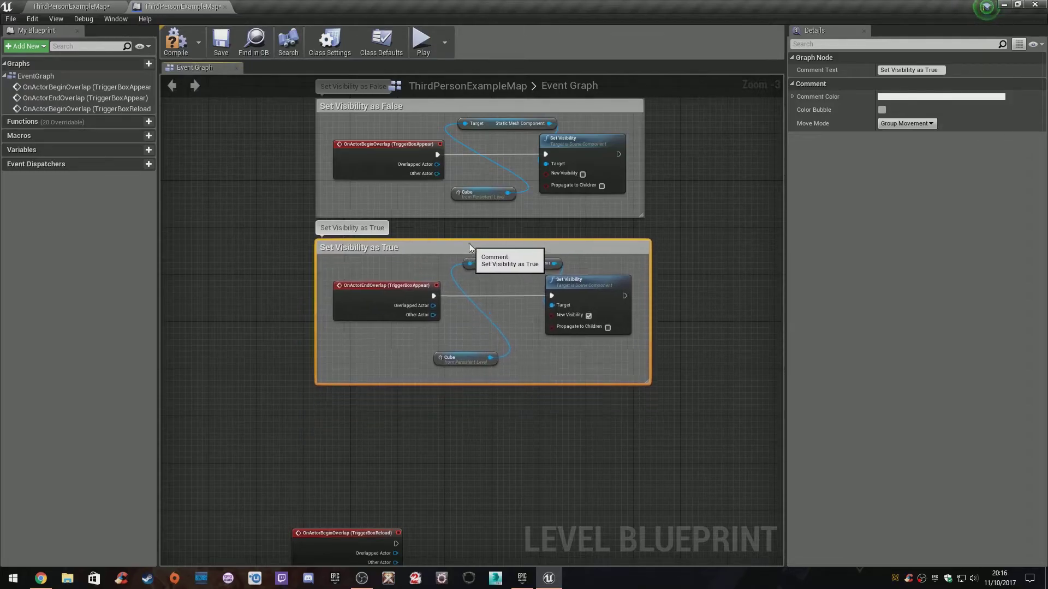
# Move the Cube node up within the "Set Visibility as True" comment and shrink the comment box to fit its nodes
pyautogui.moveTo(692, 210); pyautogui.dragTo(690, 278, button='right')
pyautogui.click(685, 294)
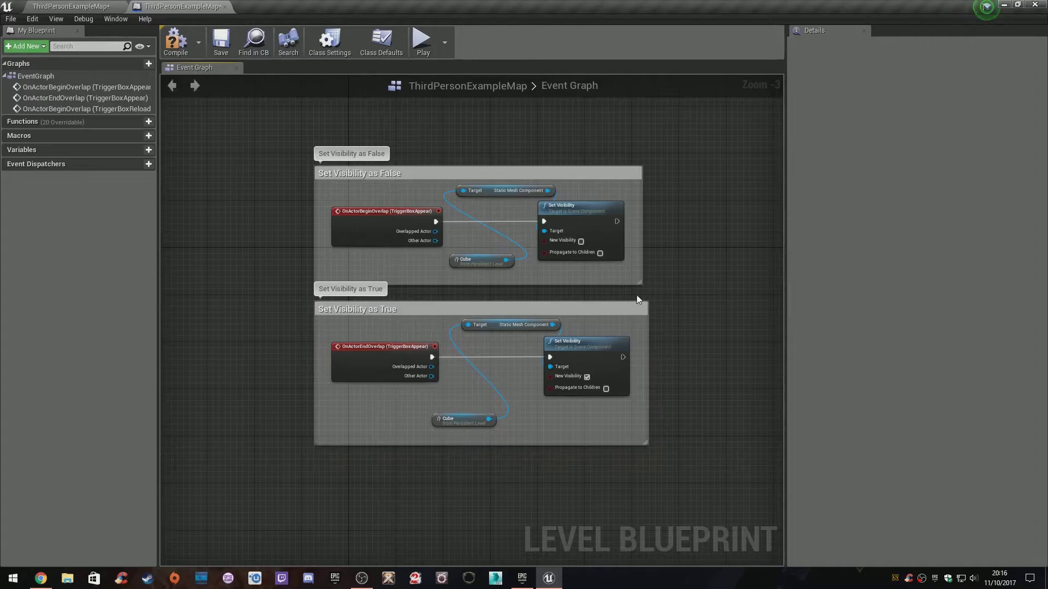
pyautogui.moveTo(508, 429); pyautogui.dragTo(539, 383, button='right')
pyautogui.moveTo(509, 378); pyautogui.dragTo(523, 350)
pyautogui.moveTo(495, 401); pyautogui.dragTo(503, 368)
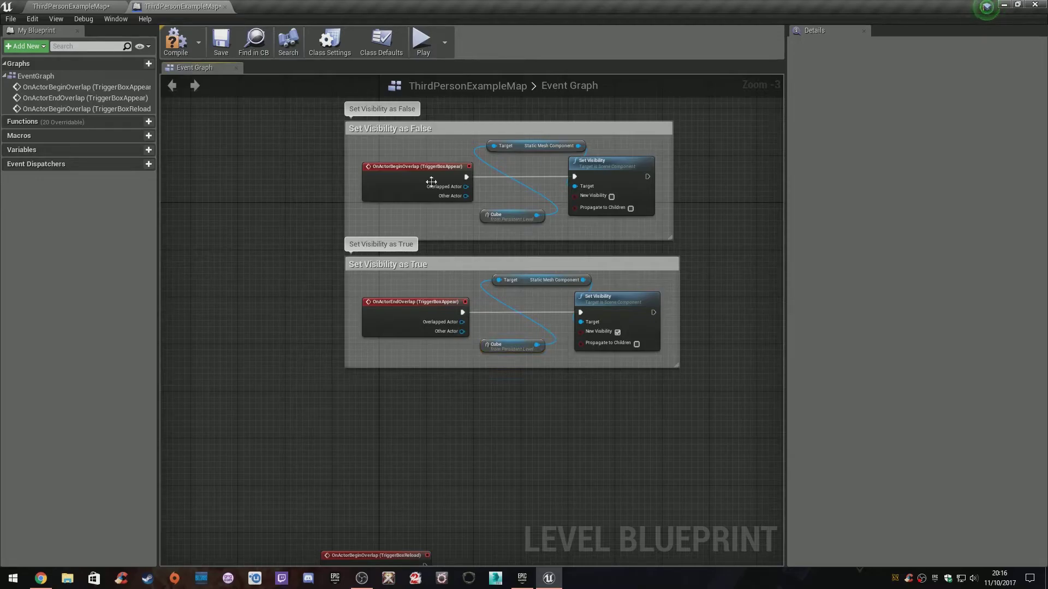
pyautogui.moveTo(465, 429); pyautogui.dragTo(472, 382, button='right')
pyautogui.moveTo(483, 218); pyautogui.dragTo(465, 290, button='right')
# Move the TriggerBoxReload overlap event up toward the comments and connect an Open Level node to its execution output
pyautogui.moveTo(359, 529); pyautogui.dragTo(384, 382, button='right')
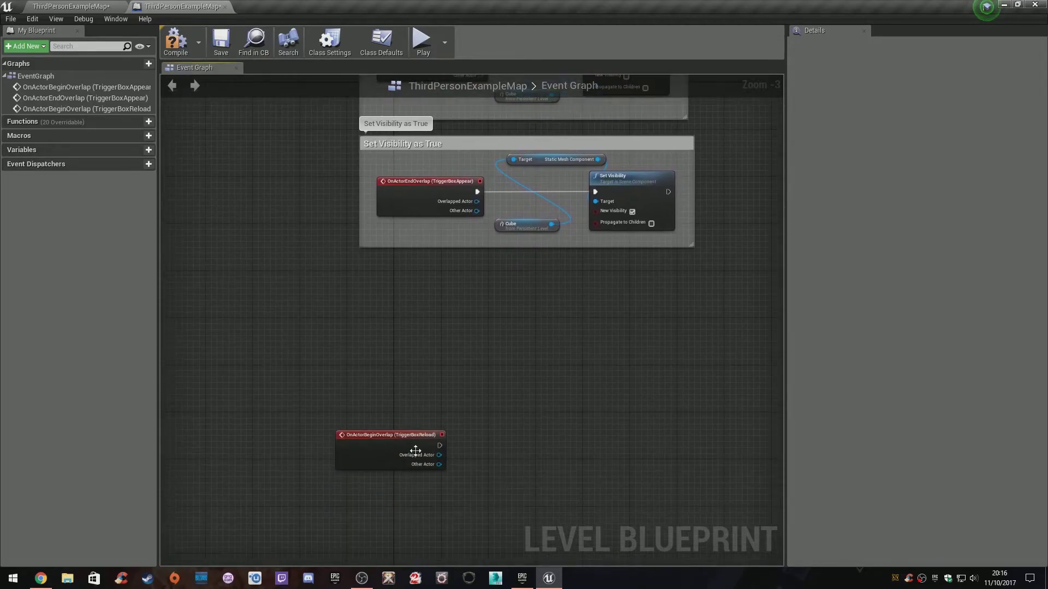
pyautogui.moveTo(415, 451); pyautogui.dragTo(414, 368)
pyautogui.scroll(3, 416, 480)
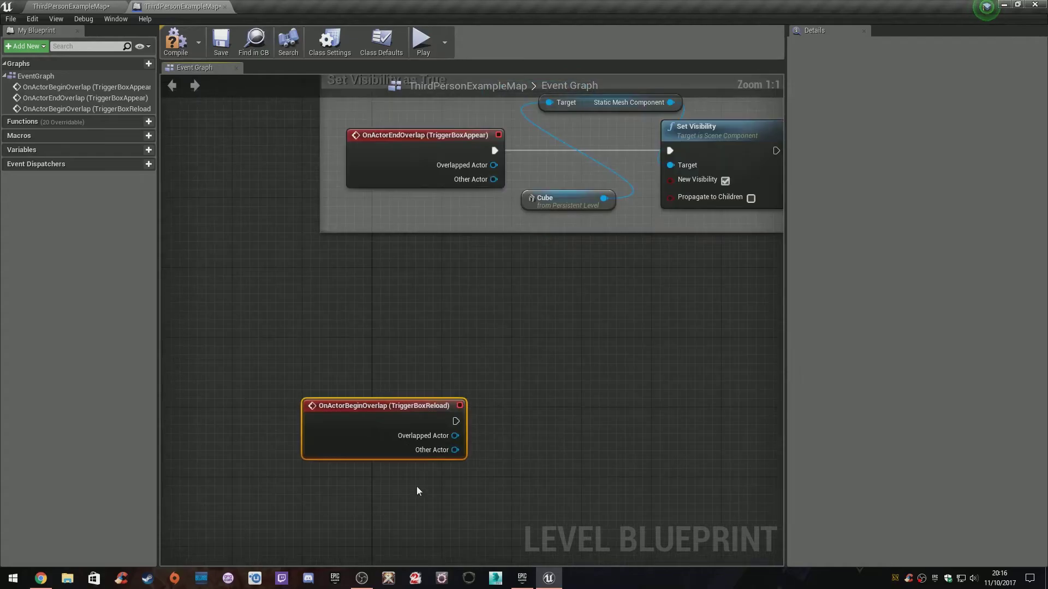
pyautogui.moveTo(417, 487); pyautogui.dragTo(361, 458, button='right')
pyautogui.moveTo(426, 413); pyautogui.dragTo(485, 408)
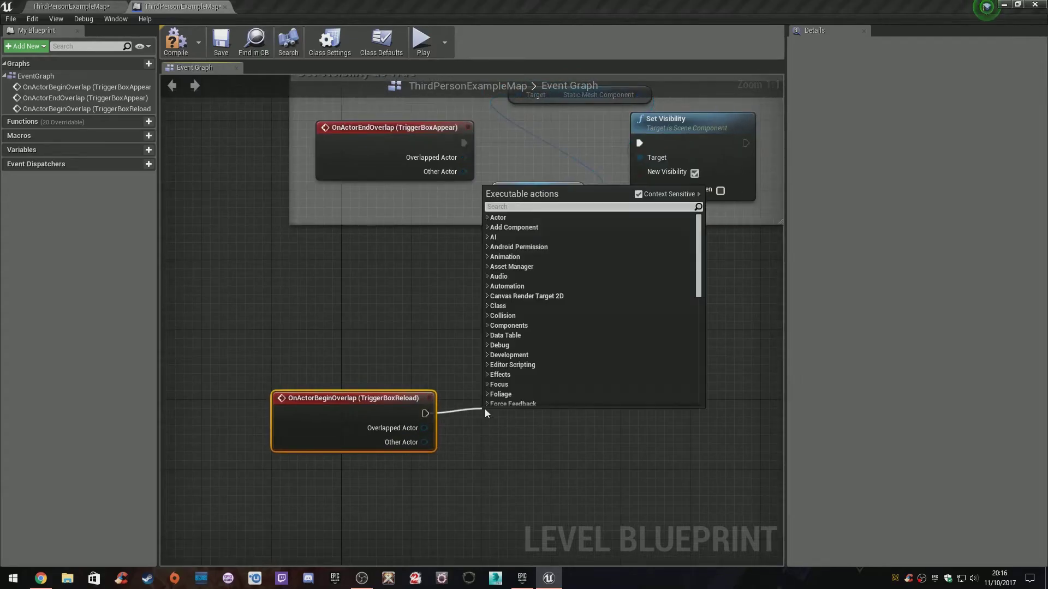
pyautogui.write('open')
pyautogui.click(526, 218)
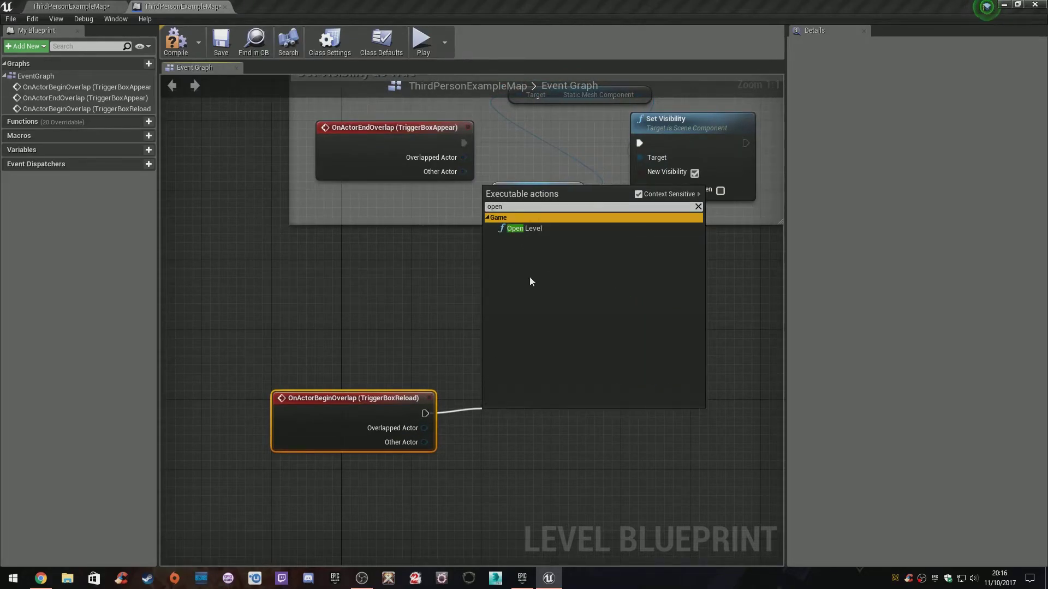
pyautogui.click(533, 228)
pyautogui.moveTo(523, 406); pyautogui.dragTo(514, 388)
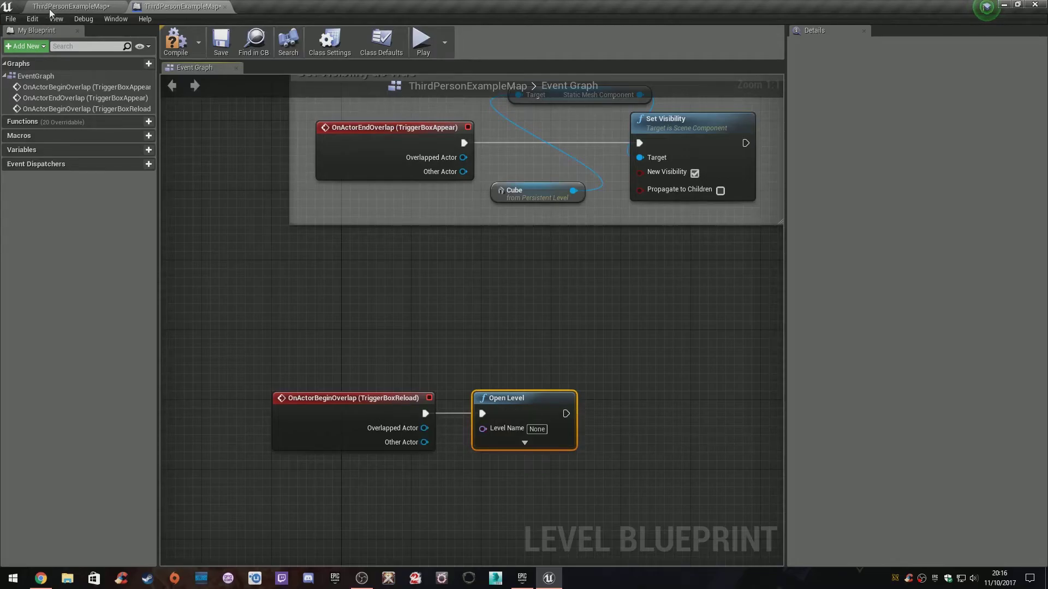
# Set the Open Level node's level name to ThirdPersonExampleMap and compile the Level Blueprint
pyautogui.click(538, 431)
pyautogui.write('ThirdPer')
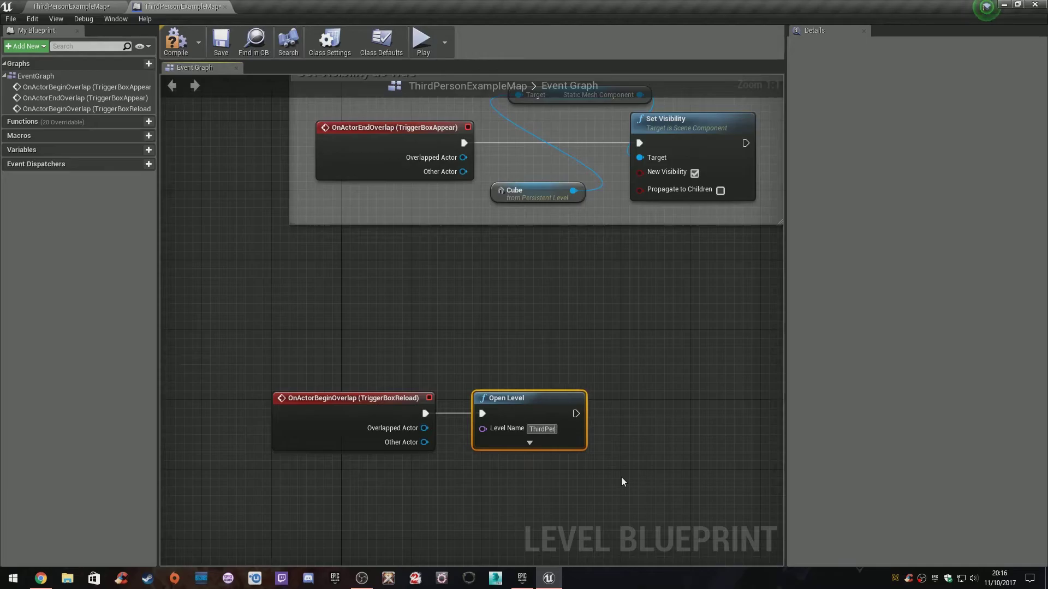
pyautogui.write('sonExampl')
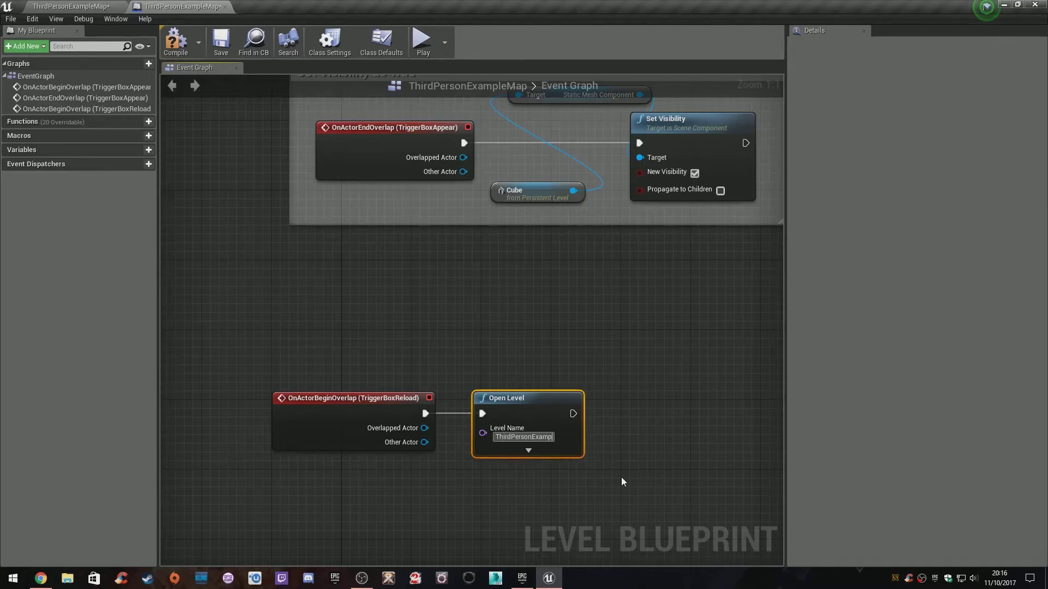
pyautogui.write('eMap')
pyautogui.press('Return')
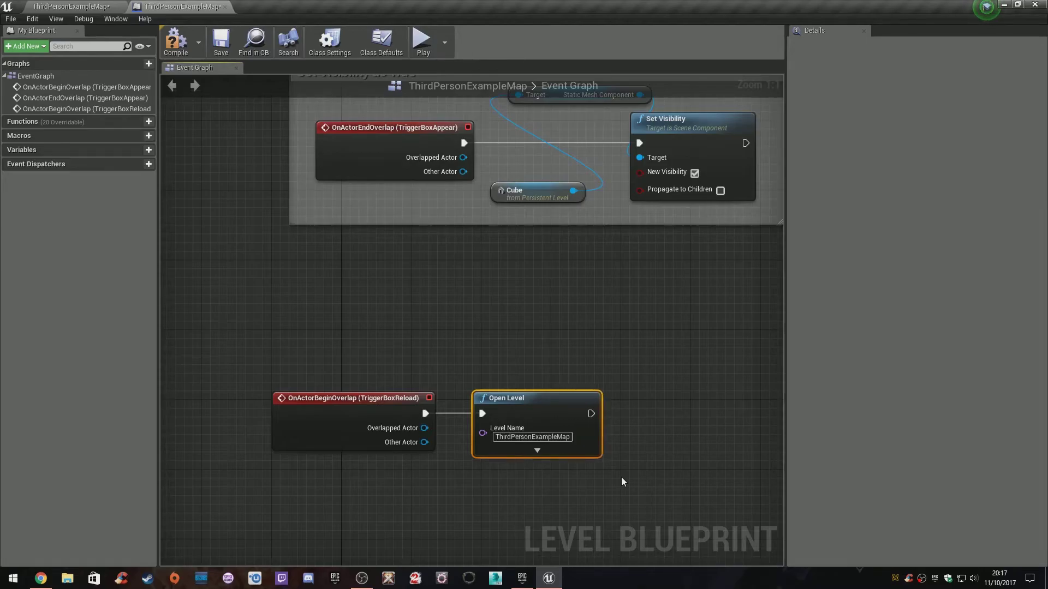
pyautogui.click(177, 42)
# Play the level from the map editor and run the character around the cube and stairs to test the reload trigger
pyautogui.click(71, 6)
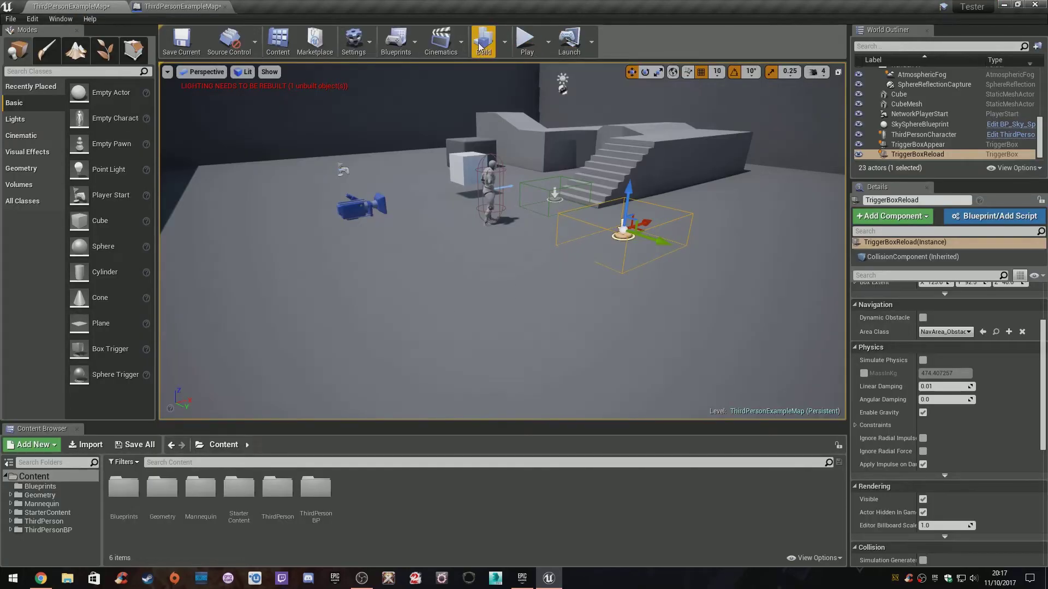
pyautogui.click(525, 39)
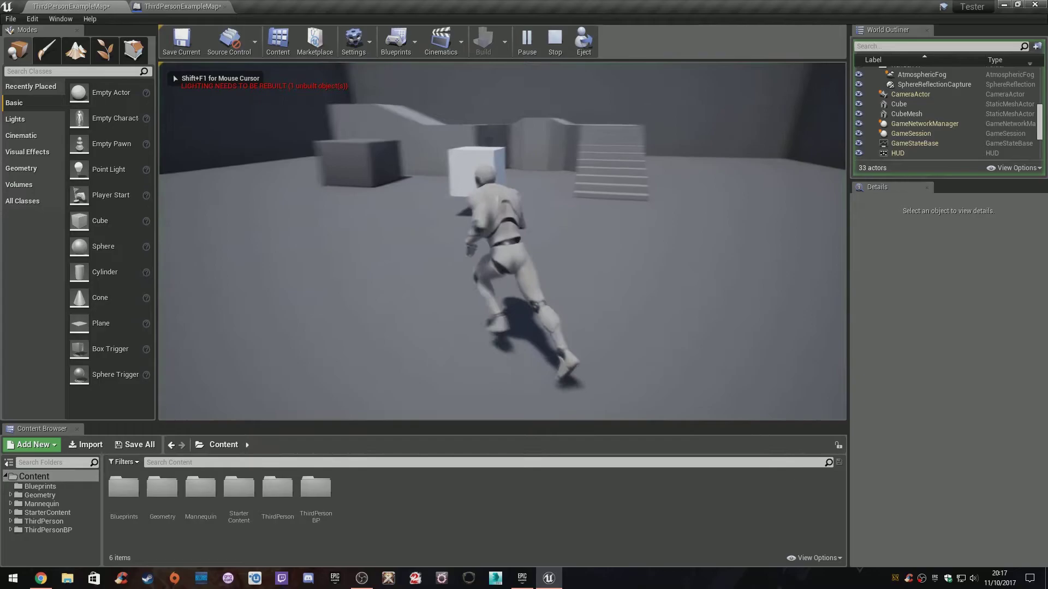
pyautogui.press('w')
pyautogui.press('s')
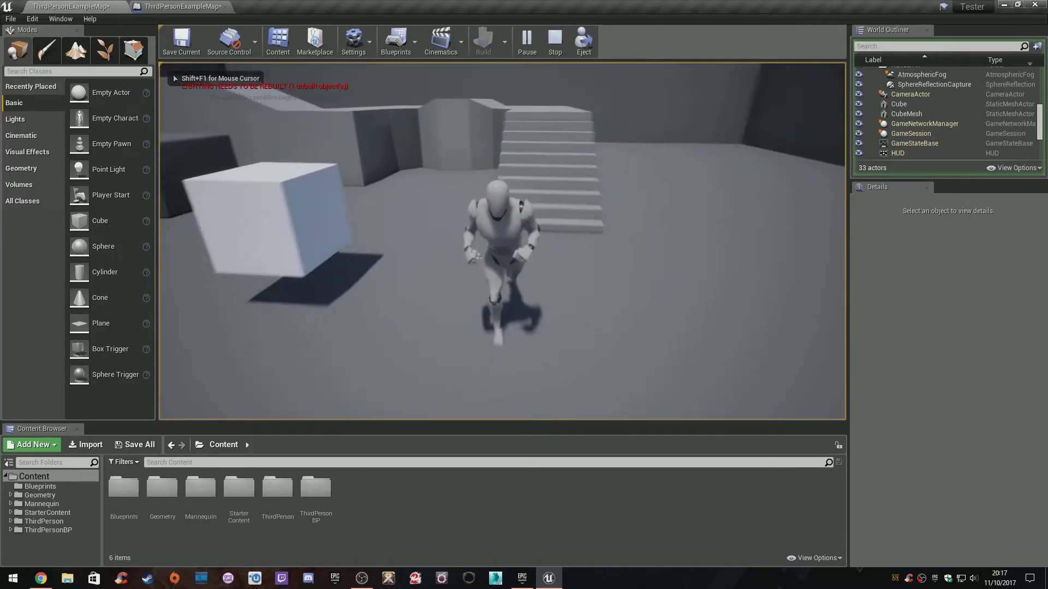
pyautogui.press('d')
pyautogui.press('w')
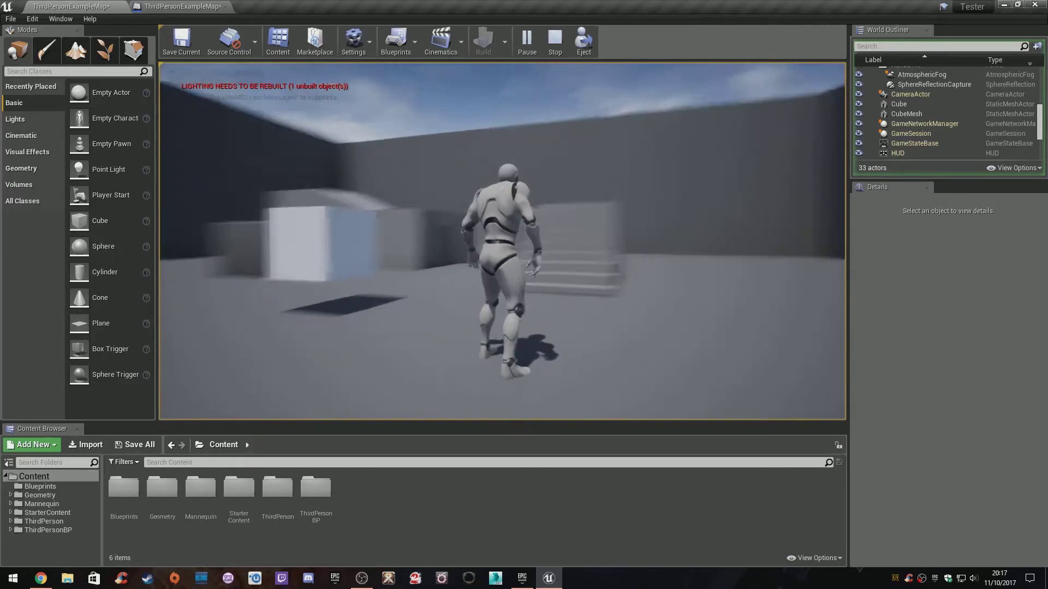
pyautogui.press('d')
pyautogui.press('w')
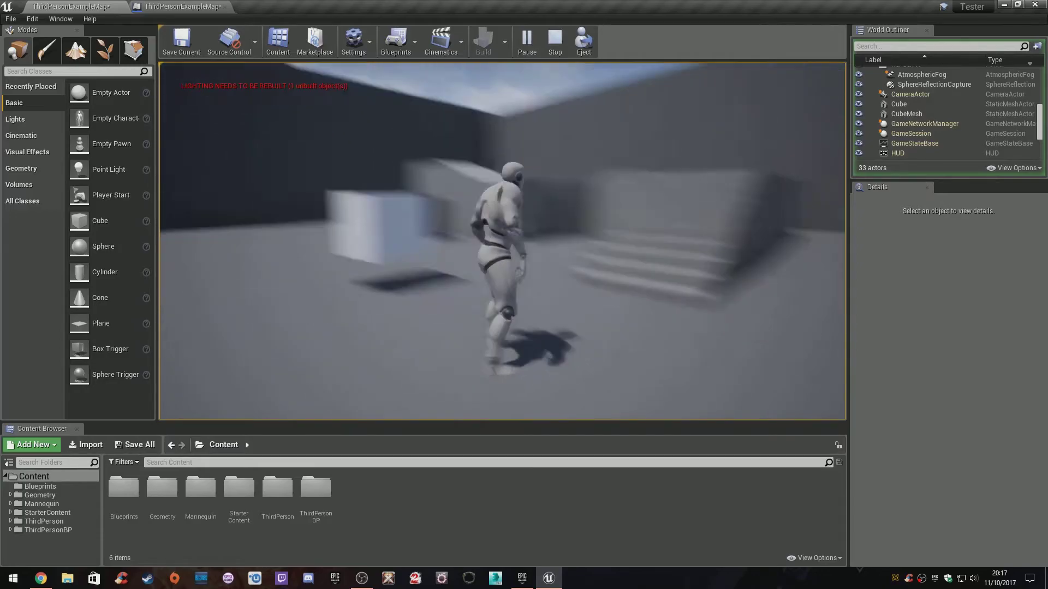
pyautogui.press('w')
pyautogui.press('d')
pyautogui.press('a')
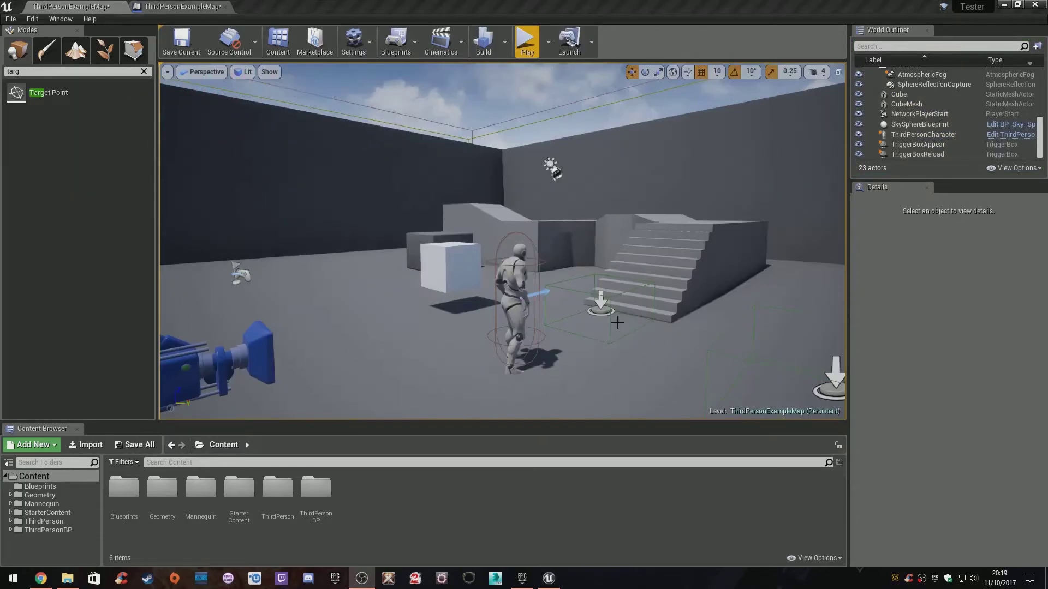
# Clear the class search and place a third Box Trigger on the open floor in front of the character
pyautogui.press('s')
pyautogui.moveTo(507, 300); pyautogui.dragTo(387, 314, button='right')
pyautogui.press('d')
pyautogui.press('w')
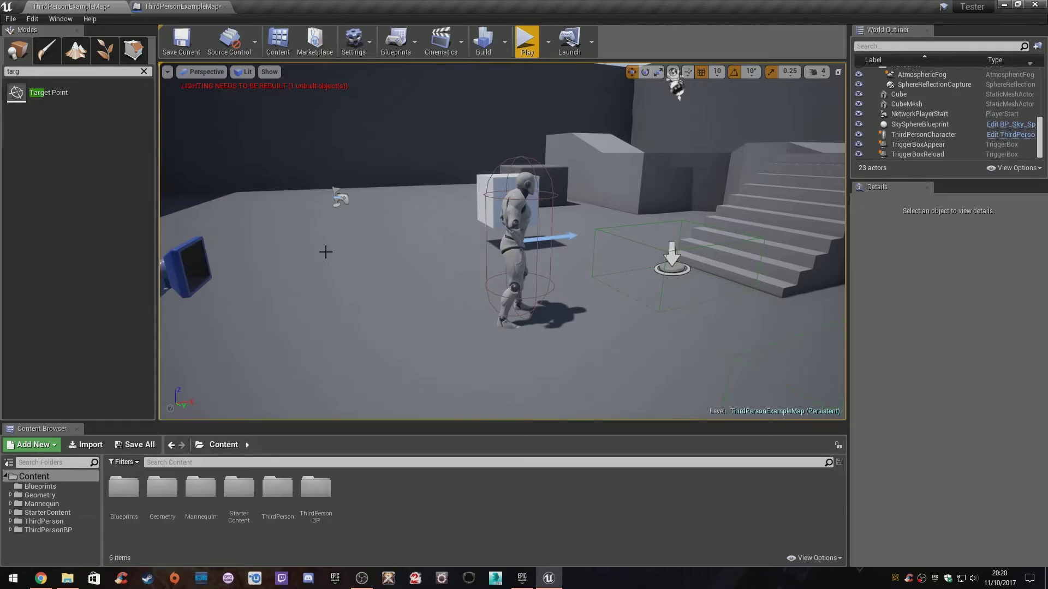
pyautogui.click(146, 72)
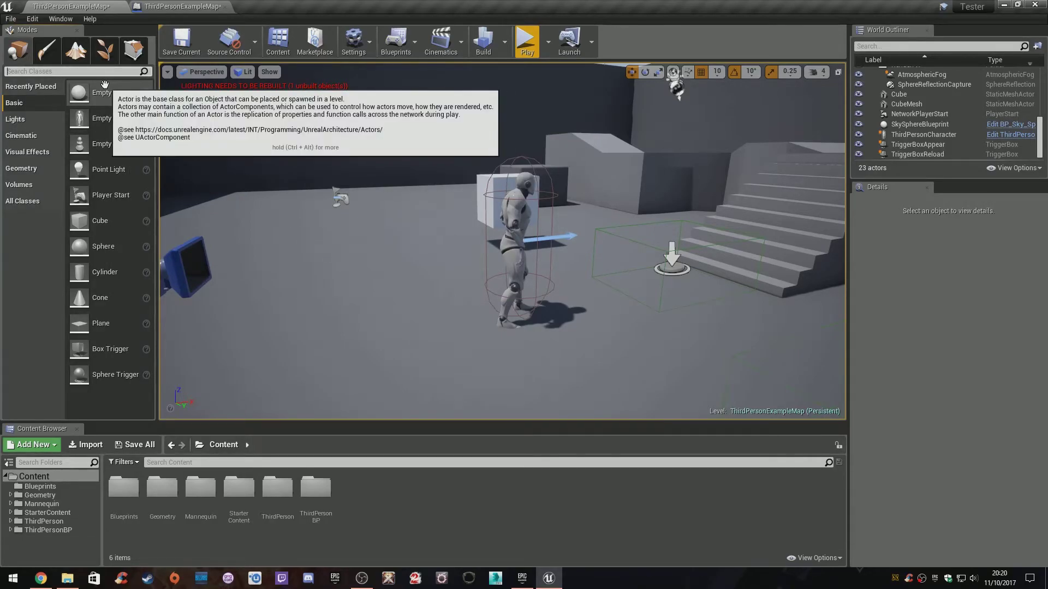
pyautogui.moveTo(523, 359); pyautogui.dragTo(379, 237, button='right')
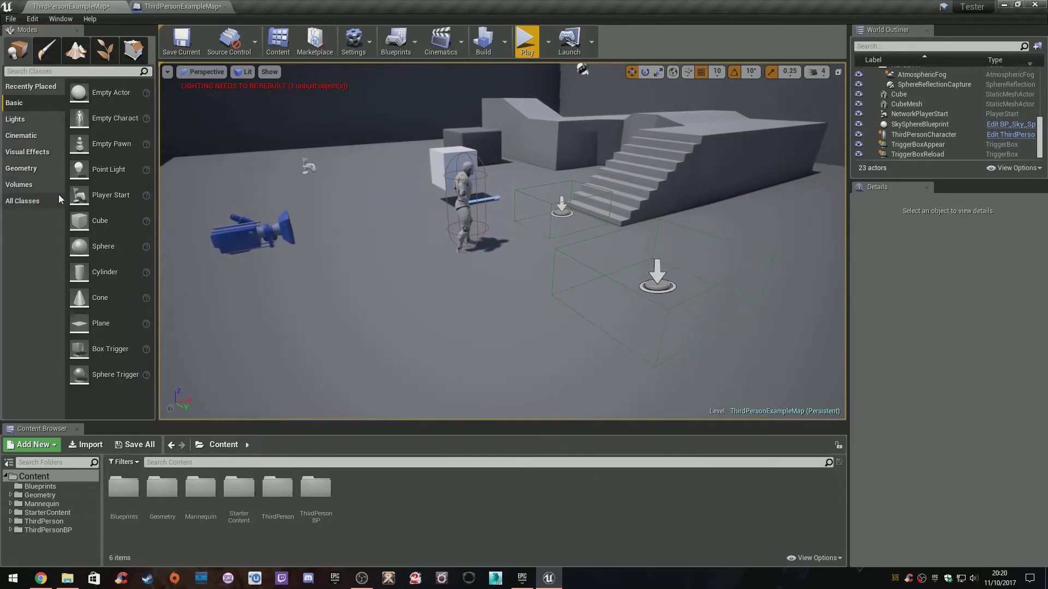
pyautogui.moveTo(109, 349); pyautogui.dragTo(416, 373)
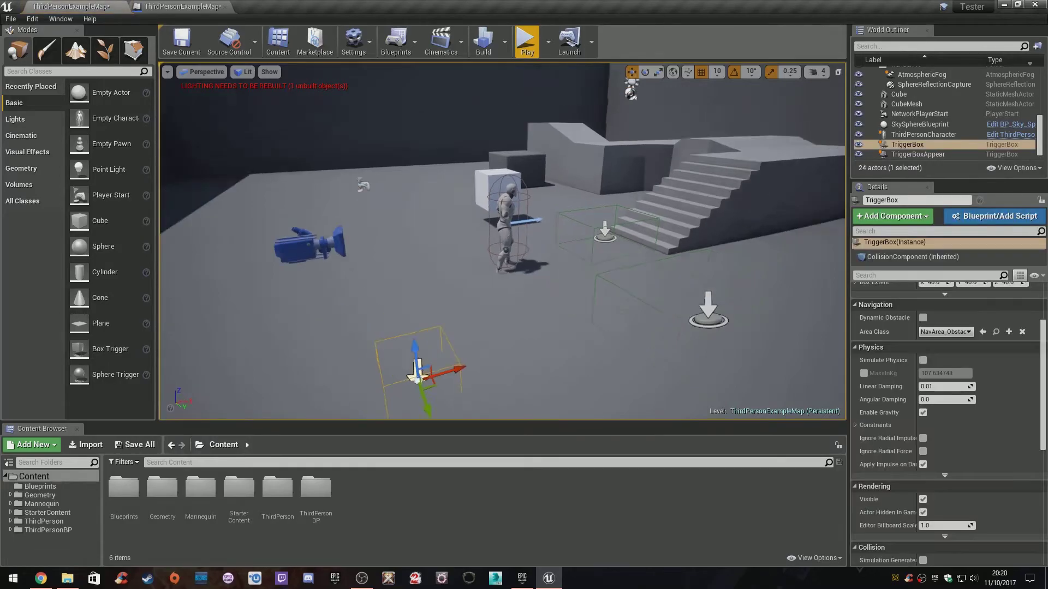
pyautogui.moveTo(416, 372); pyautogui.dragTo(520, 319, button='middle')
# Scale the new trigger box up horizontally so it covers a slightly wider floor area
pyautogui.press('e')
pyautogui.press('r')
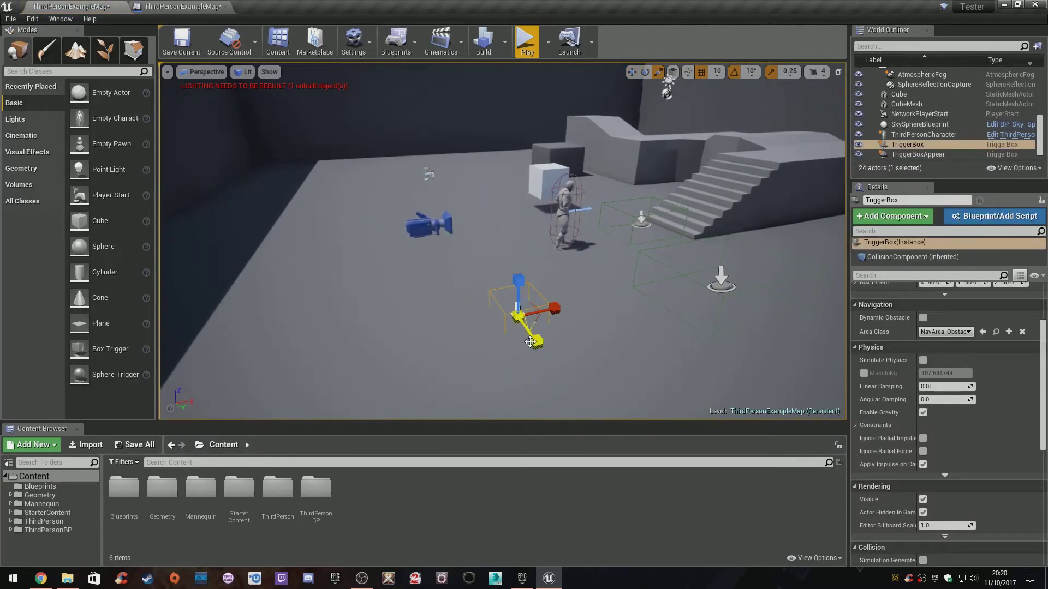
pyautogui.moveTo(547, 315); pyautogui.dragTo(557, 315, button='right')
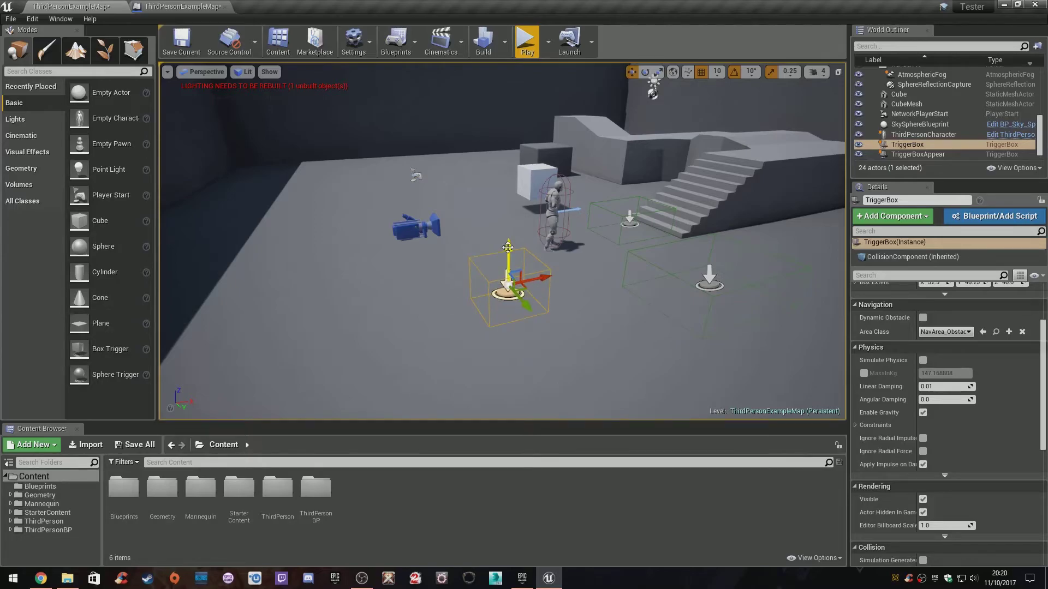
pyautogui.moveTo(540, 276); pyautogui.dragTo(434, 174)
pyautogui.moveTo(361, 268); pyautogui.dragTo(458, 268, button='right')
# Try to raise the new trigger box off the floor, then undo the move
pyautogui.keyDown('alt'); pyautogui.moveTo(480, 266); pyautogui.dragTo(337, 270); pyautogui.keyUp('alt')
pyautogui.hotkey('ctrl', 'z')
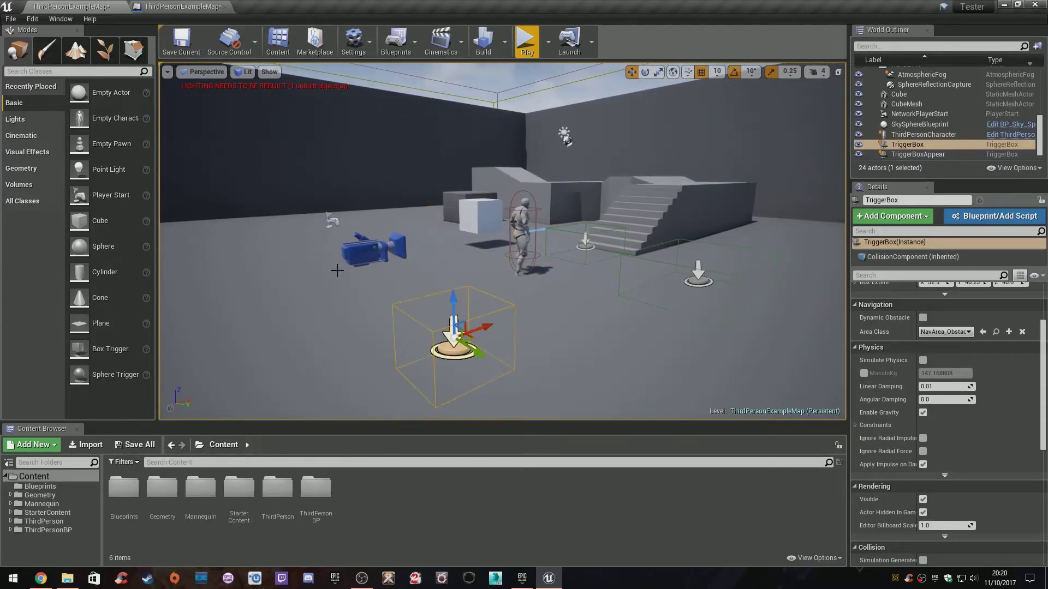
pyautogui.moveTo(468, 307); pyautogui.dragTo(317, 333, button='right')
pyautogui.moveTo(464, 240); pyautogui.dragTo(469, 278, button='right')
pyautogui.moveTo(553, 327)
pyautogui.mouseDown(button='right')
pyautogui.moveTo(628, 322)
pyautogui.moveTo(567, 360)
pyautogui.moveTo(573, 322)
pyautogui.moveTo(553, 328)
pyautogui.mouseUp(button='right')
pyautogui.moveTo(488, 230); pyautogui.dragTo(509, 112)
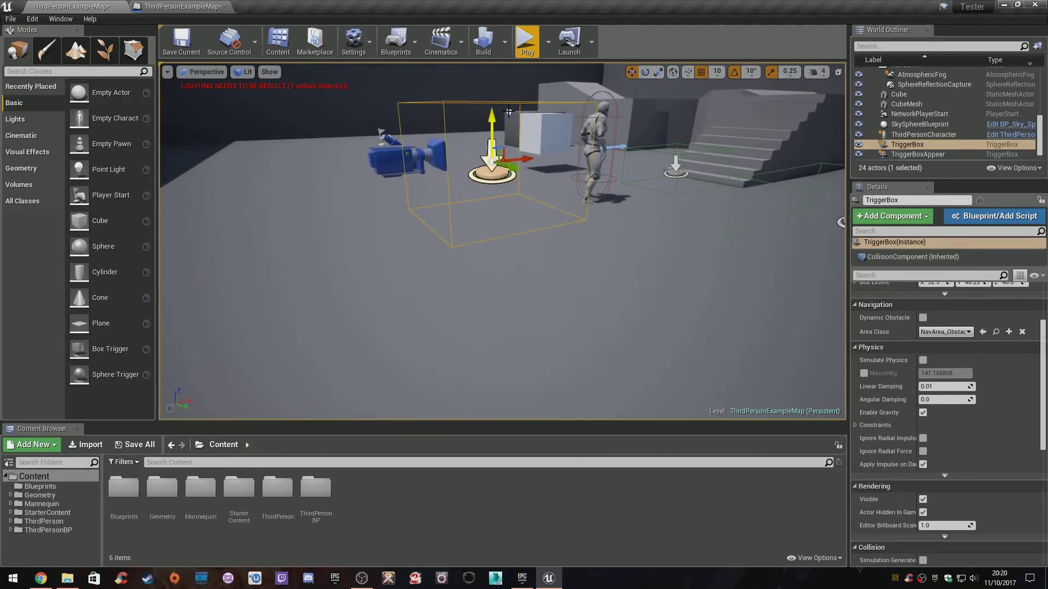
pyautogui.hotkey('ctrl', 'z')
pyautogui.moveTo(539, 248)
pyautogui.mouseDown(button='right')
pyautogui.moveTo(485, 265)
pyautogui.moveTo(540, 254)
pyautogui.mouseUp(button='right')
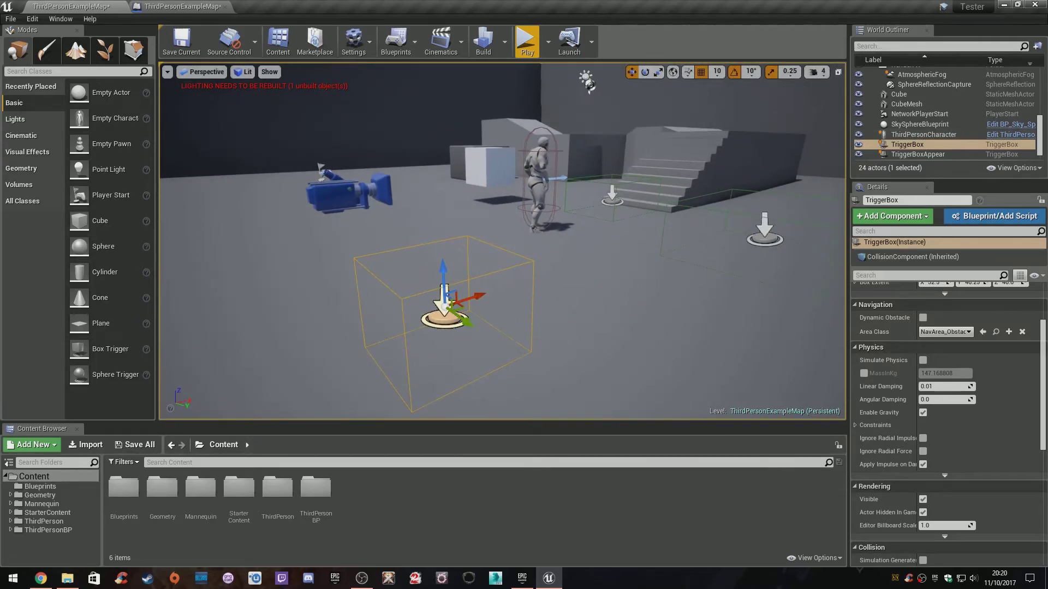
# Rename the newly placed trigger box to TriggerBoxTeleport and keep it selected
pyautogui.click(928, 146)
pyautogui.click(929, 147)
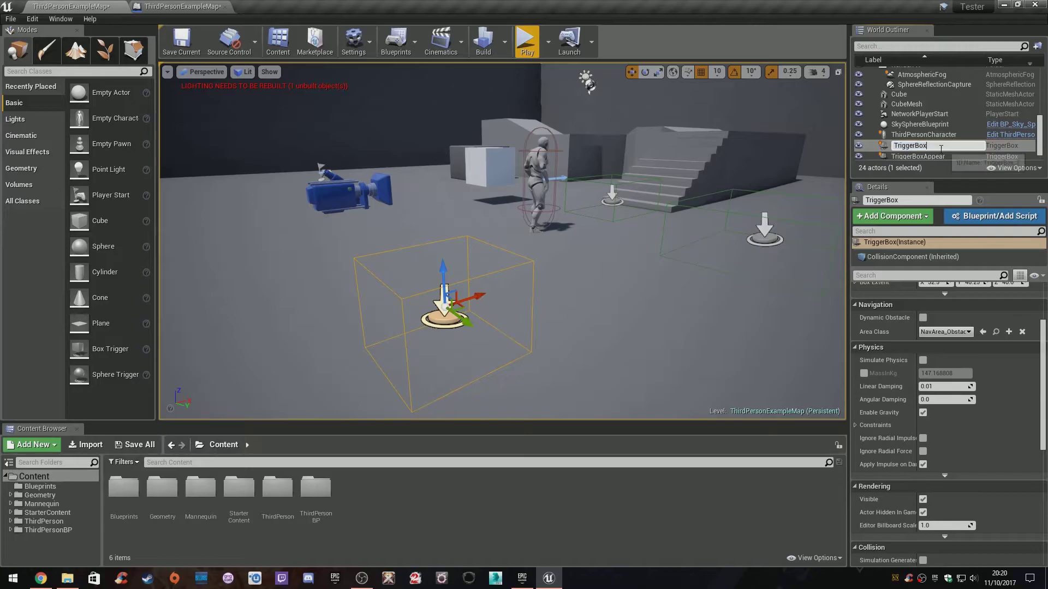
pyautogui.write('Telepor')
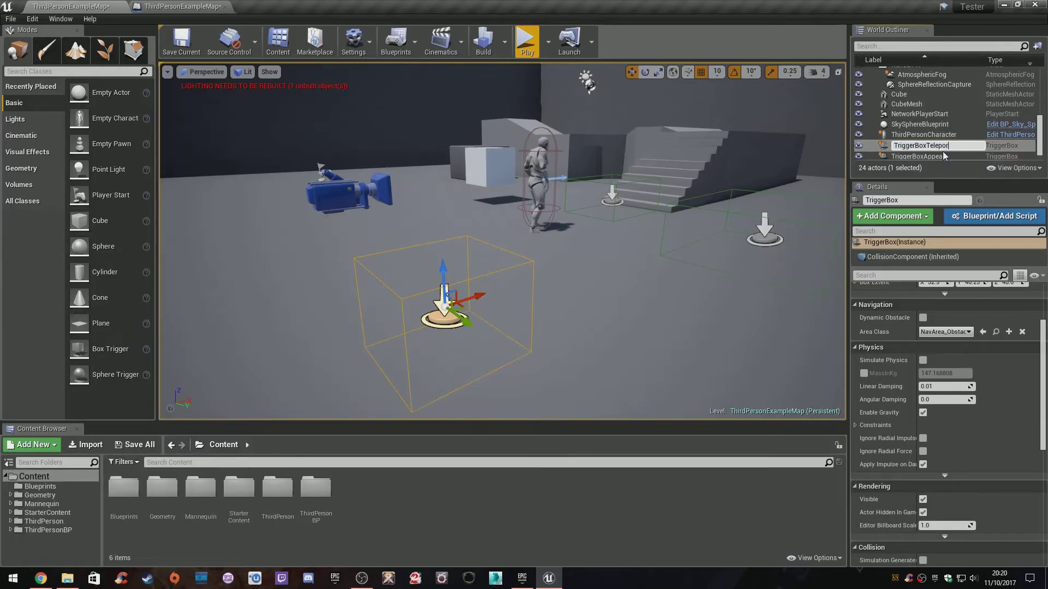
pyautogui.write('t')
pyautogui.press('Return')
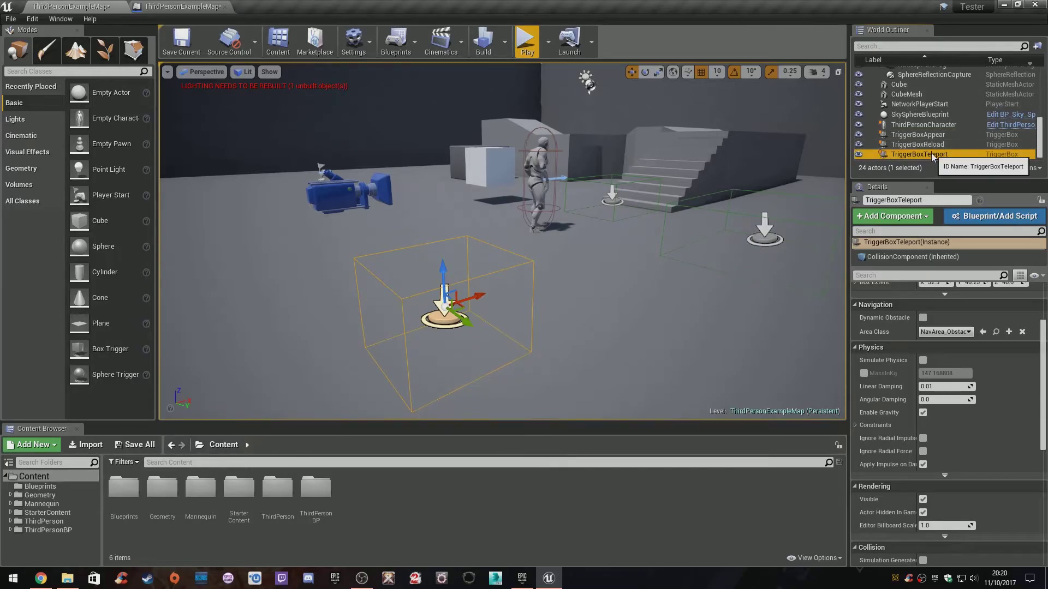
pyautogui.click(930, 155)
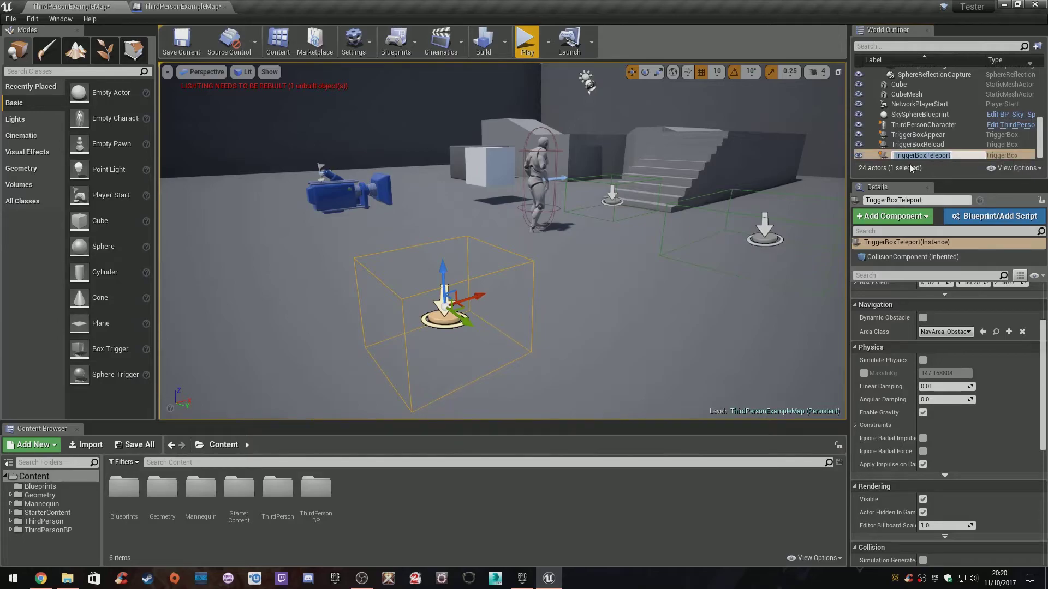
pyautogui.click(888, 154)
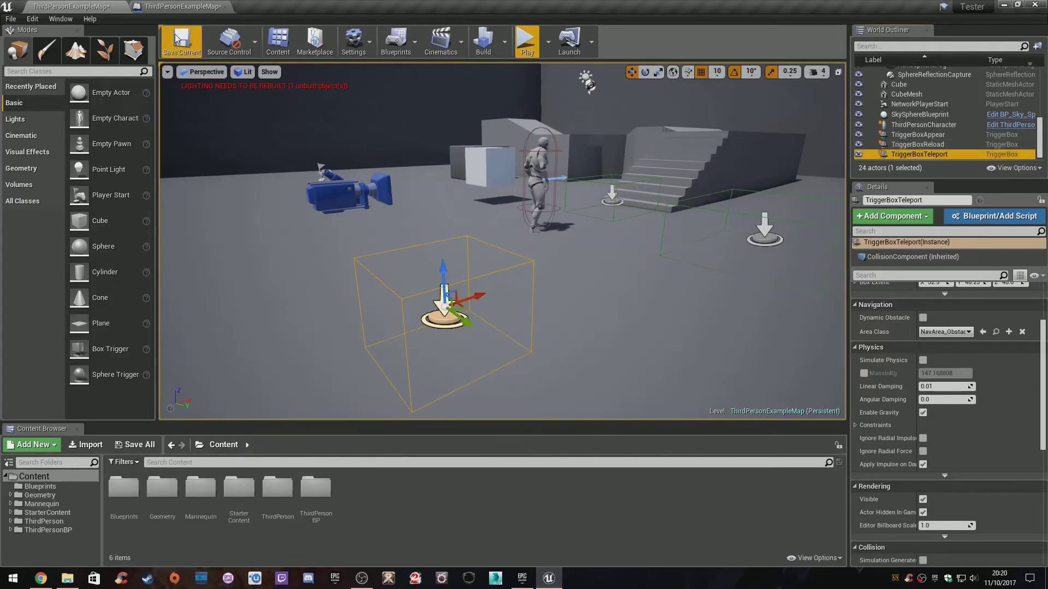
# In the Level Blueprint, wrap the TriggerBoxReload event and Open Level nodes in a "Reload Level" comment and move it up beneath the comment above
pyautogui.click(188, 7)
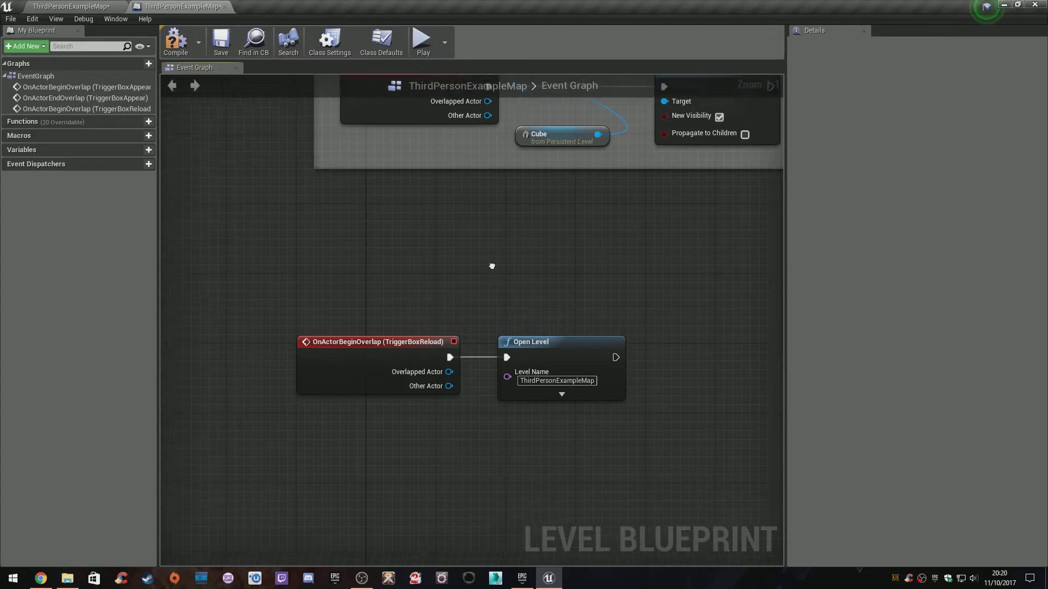
pyautogui.moveTo(491, 266); pyautogui.dragTo(502, 238, button='right')
pyautogui.moveTo(627, 390); pyautogui.dragTo(285, 265)
pyautogui.write('c')
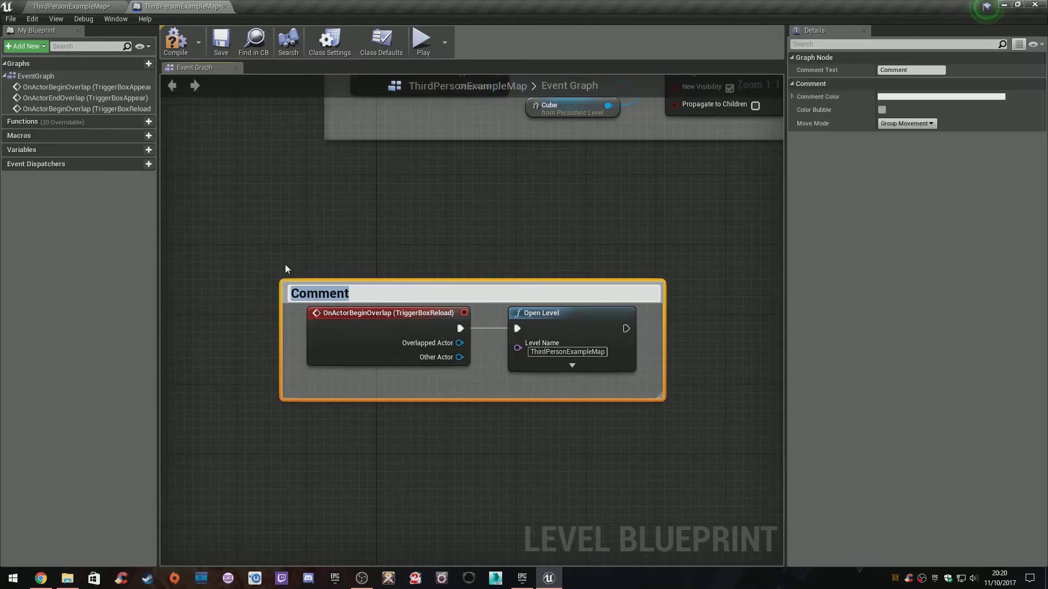
pyautogui.write('Reload Level')
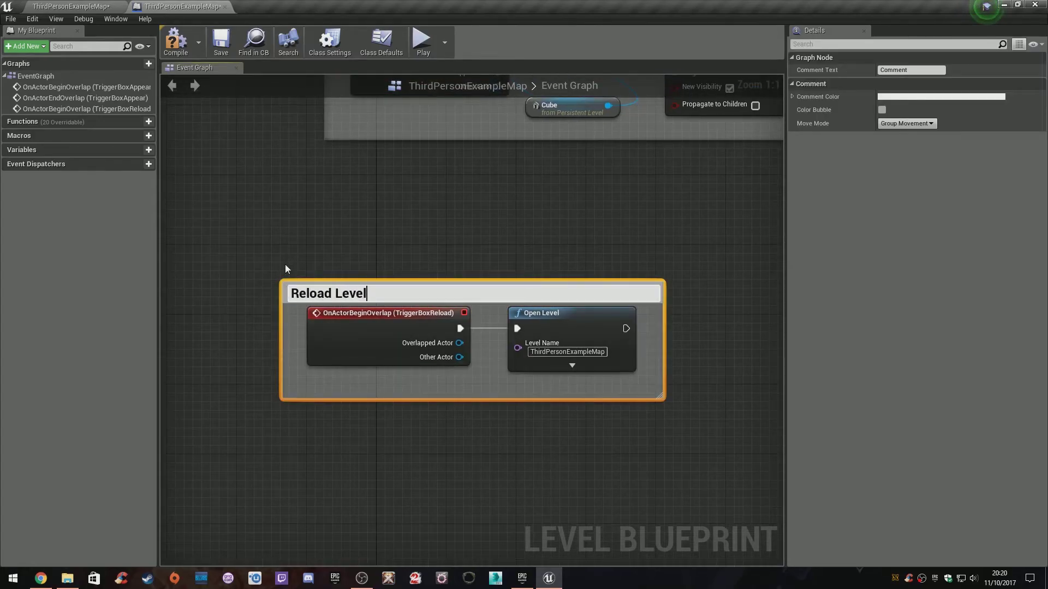
pyautogui.press('Return')
pyautogui.moveTo(364, 292); pyautogui.dragTo(407, 179)
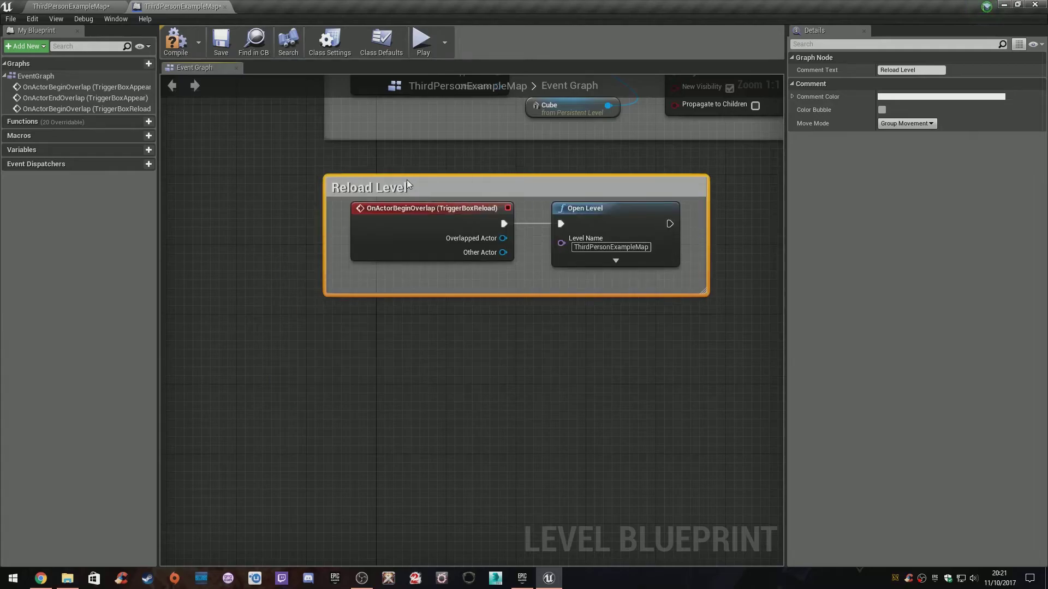
# Add an OnActorBeginOverlap event for TriggerBoxTeleport to the event graph, in the empty space below the Reload Level comment
pyautogui.click(74, 6)
pyautogui.click(155, 5)
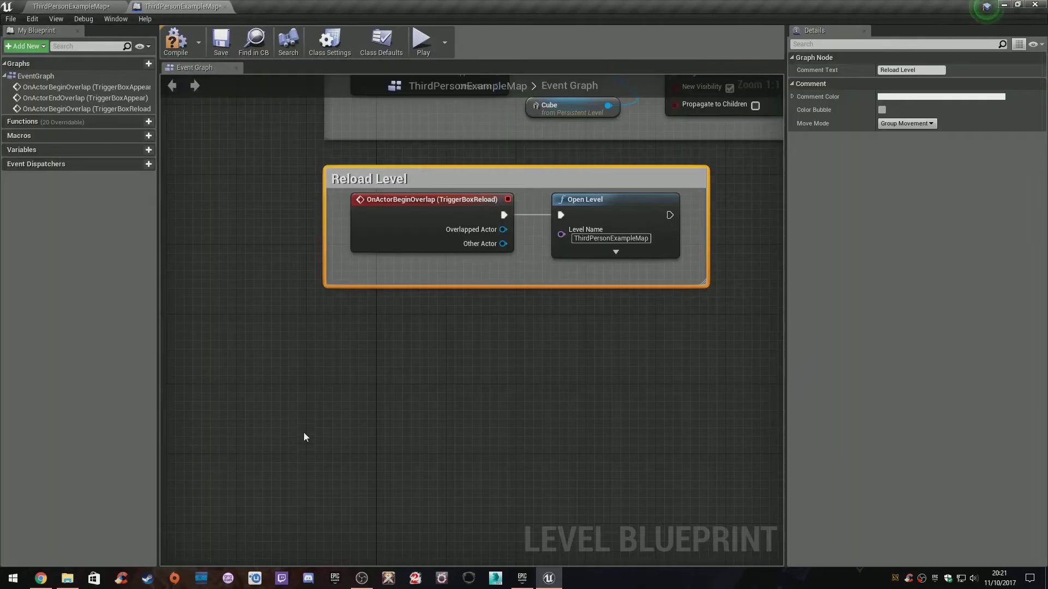
pyautogui.rightClick(365, 323)
pyautogui.click(392, 358)
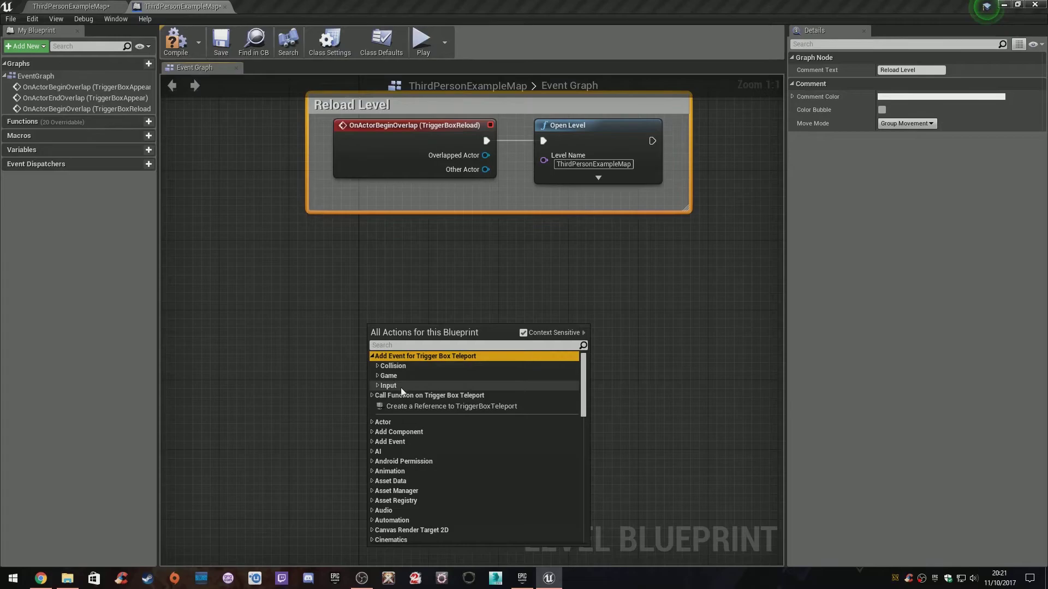
pyautogui.click(404, 366)
pyautogui.click(423, 377)
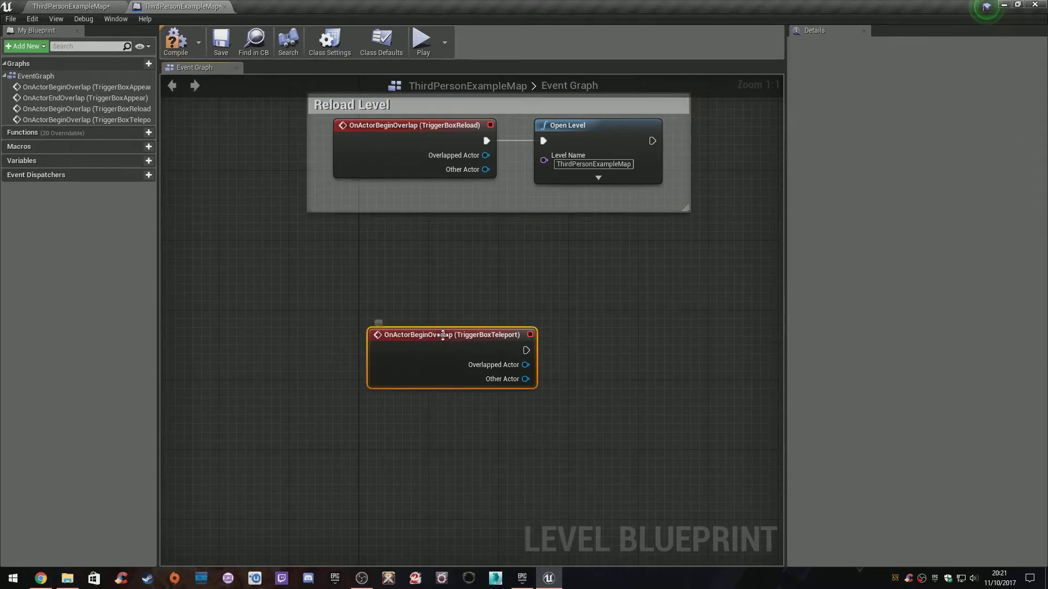
pyautogui.moveTo(382, 327); pyautogui.dragTo(284, 360)
pyautogui.moveTo(373, 449); pyautogui.dragTo(356, 446, button='right')
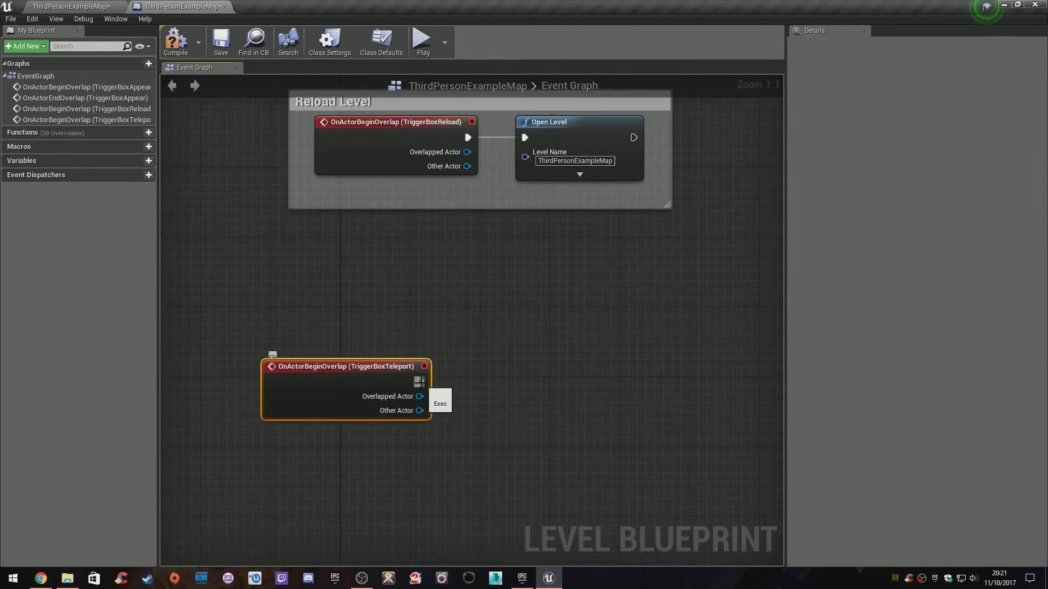
# Add a Teleport node driven by the TriggerBoxTeleport overlap event's execution output and line it up with the event
pyautogui.moveTo(422, 386); pyautogui.dragTo(536, 382)
pyautogui.write('tele')
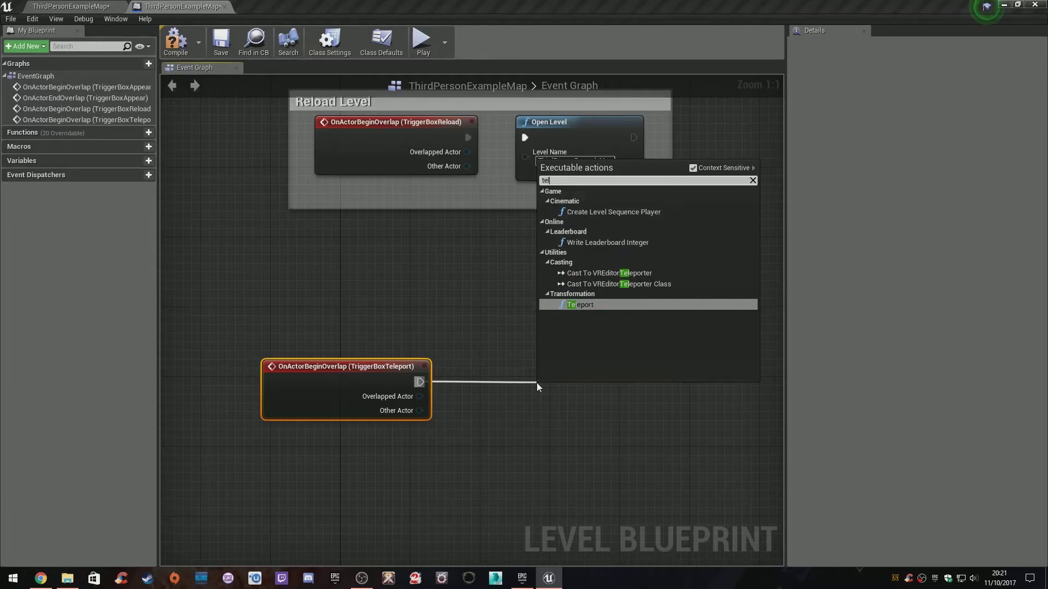
pyautogui.click(597, 305)
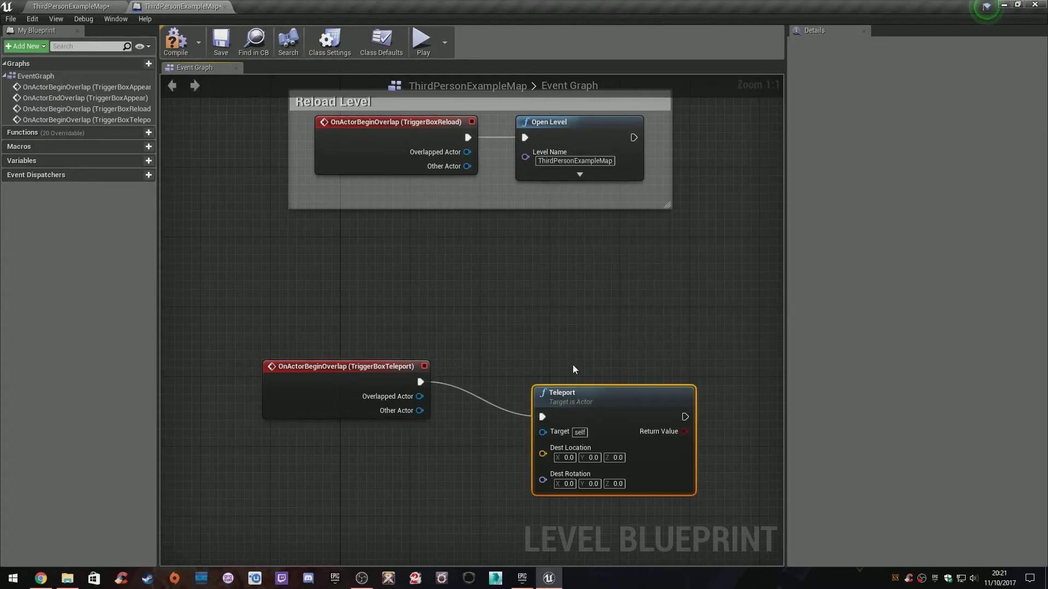
pyautogui.moveTo(568, 389); pyautogui.dragTo(644, 355)
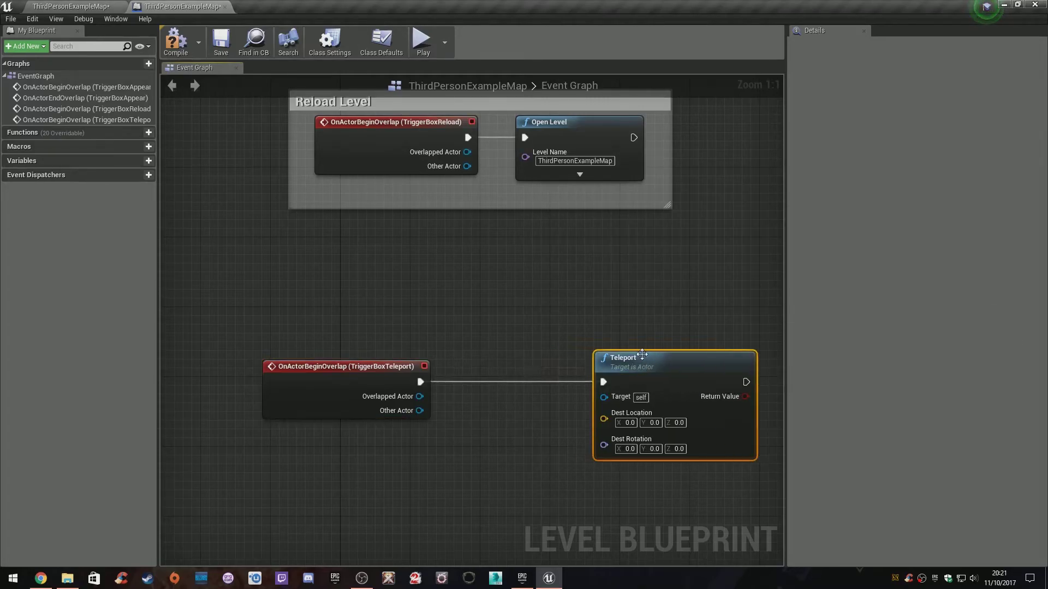
pyautogui.moveTo(524, 430); pyautogui.dragTo(464, 364, button='right')
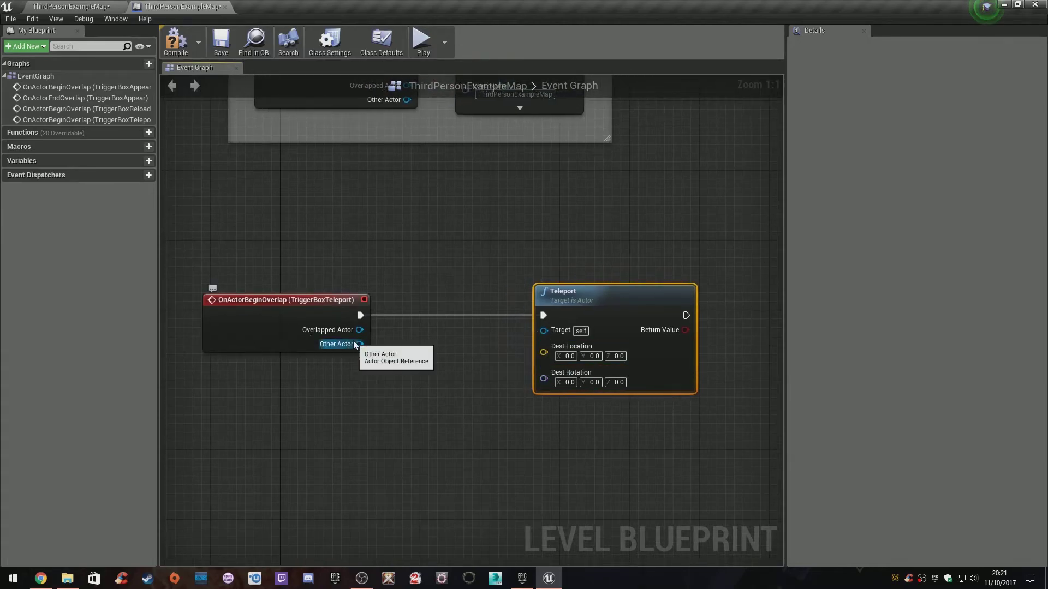
# Connect the overlap event's Other Actor to the Teleport node's Target and adjust the spacing between the two nodes
pyautogui.moveTo(365, 342); pyautogui.dragTo(457, 338)
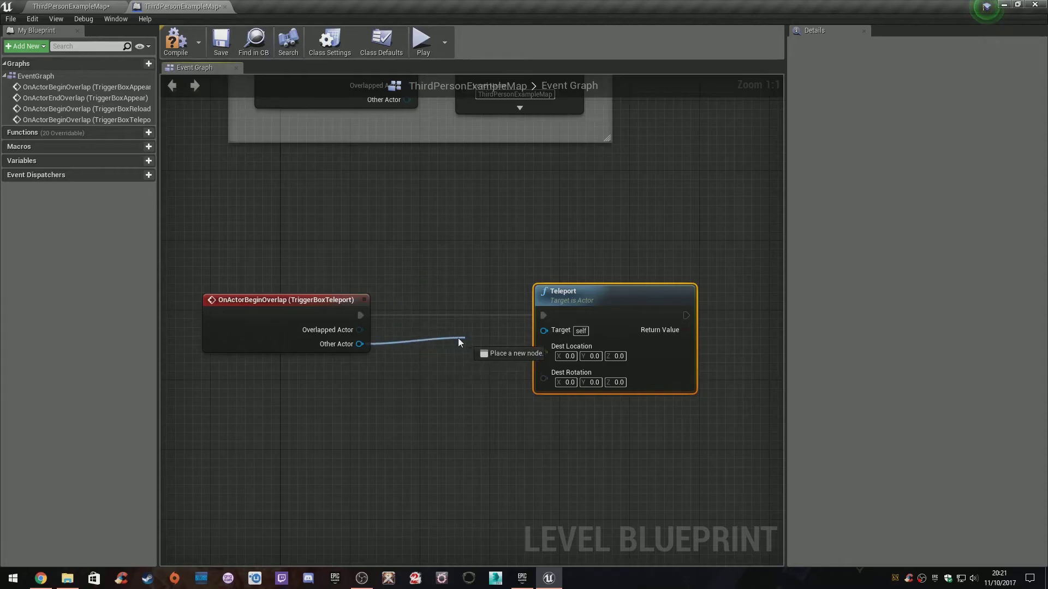
pyautogui.moveTo(550, 331); pyautogui.dragTo(551, 332)
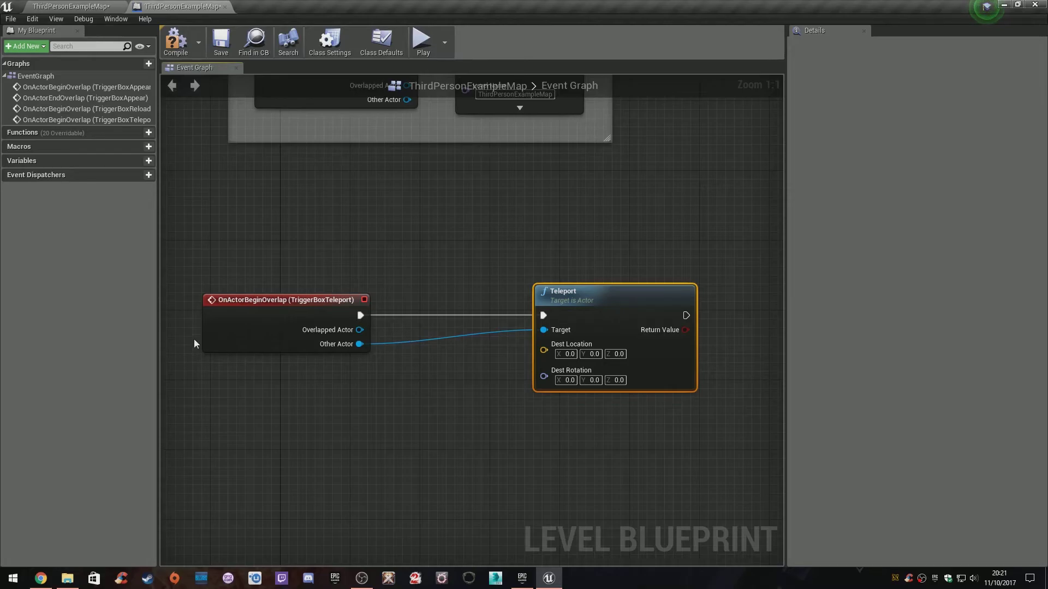
pyautogui.moveTo(266, 304); pyautogui.dragTo(328, 304)
pyautogui.moveTo(575, 300); pyautogui.dragTo(593, 300)
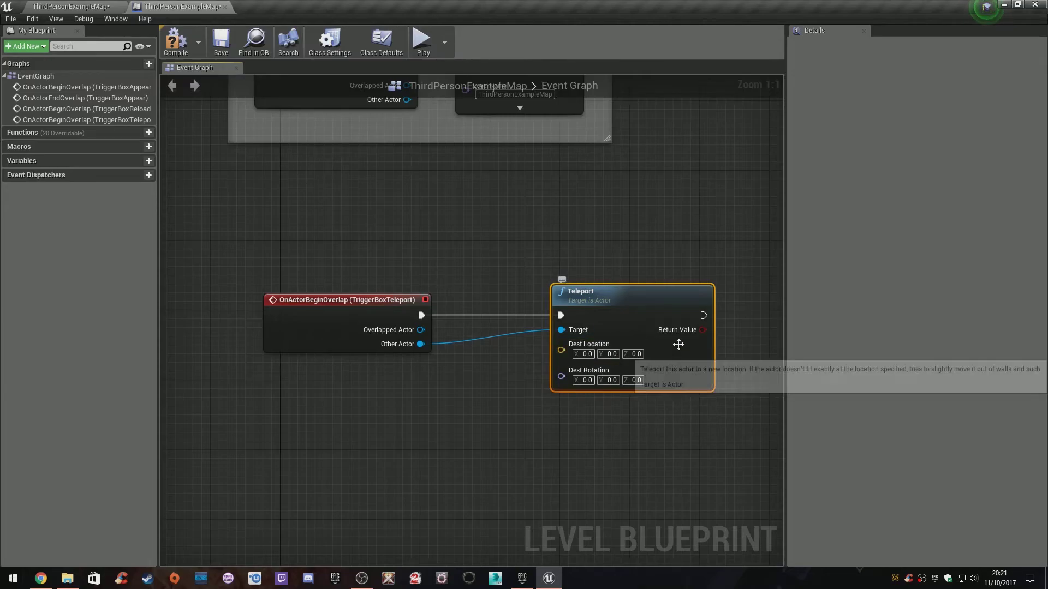
pyautogui.moveTo(685, 299)
pyautogui.mouseDown()
pyautogui.moveTo(737, 282)
pyautogui.moveTo(693, 300)
pyautogui.mouseUp()
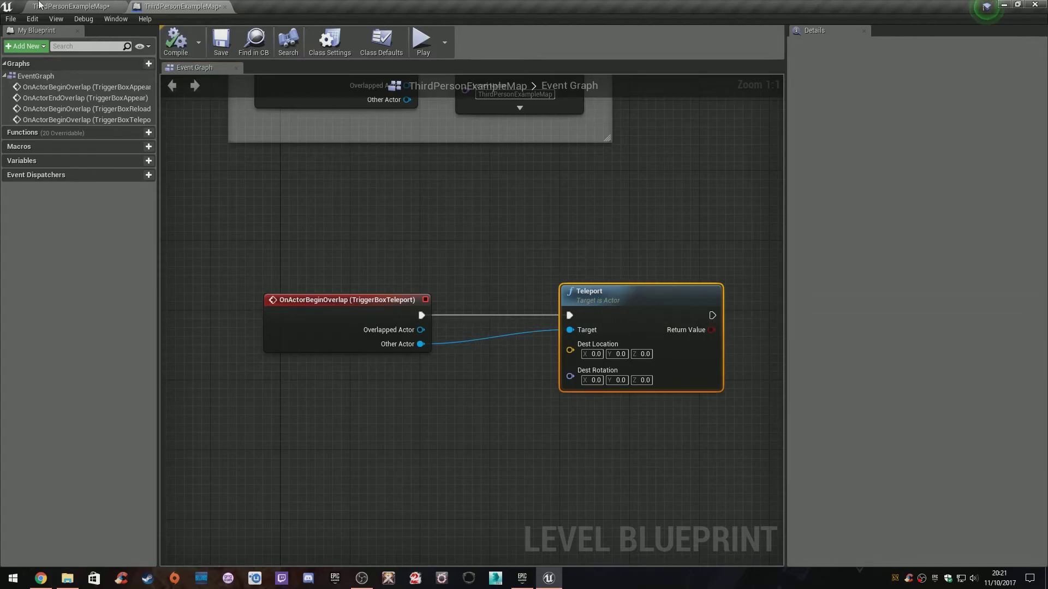
# Place a Target Point in the map on top of the raised block and shift it toward the block's far edge
pyautogui.click(40, 5)
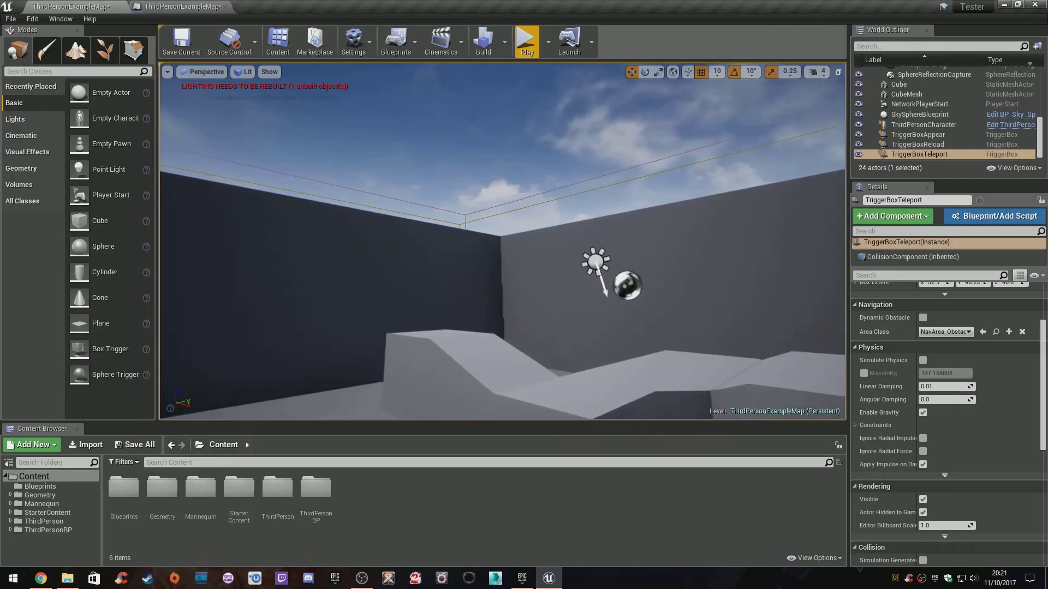
pyautogui.moveTo(450, 316); pyautogui.dragTo(414, 425, button='right')
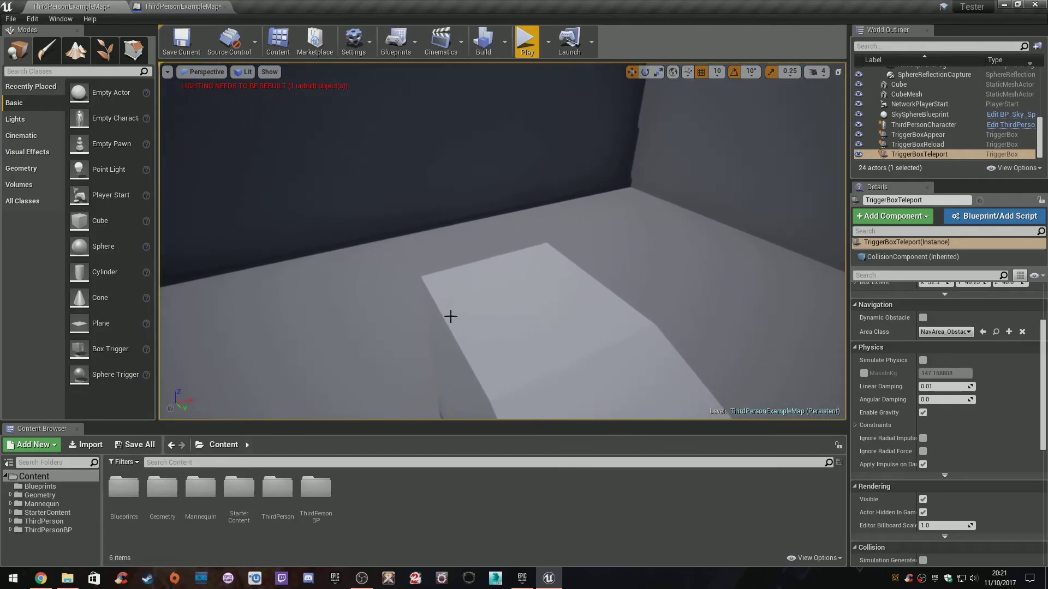
pyautogui.click(55, 71)
pyautogui.write('target')
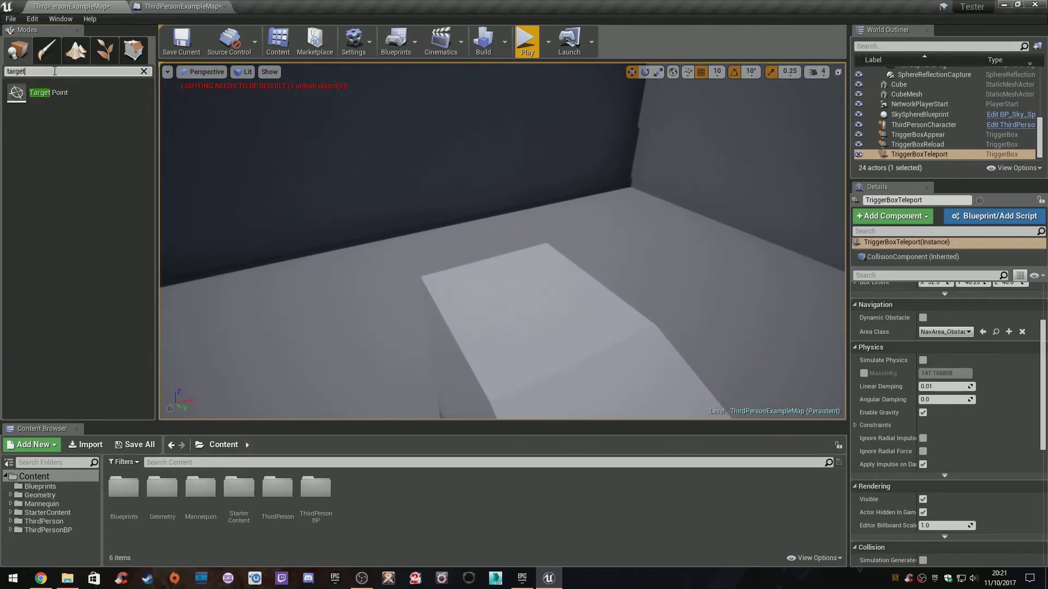
pyautogui.moveTo(29, 99); pyautogui.dragTo(628, 248)
pyautogui.moveTo(547, 299); pyautogui.dragTo(527, 303)
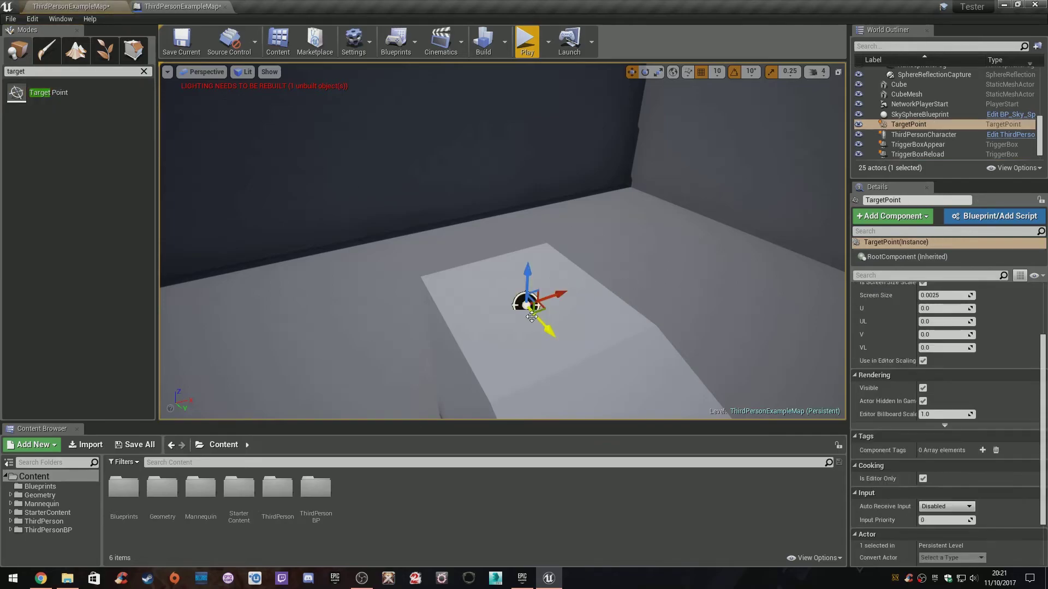
pyautogui.moveTo(492, 297)
pyautogui.mouseDown(button='right')
pyautogui.moveTo(611, 297)
pyautogui.moveTo(491, 297)
pyautogui.mouseUp(button='right')
pyautogui.moveTo(493, 257); pyautogui.dragTo(473, 259)
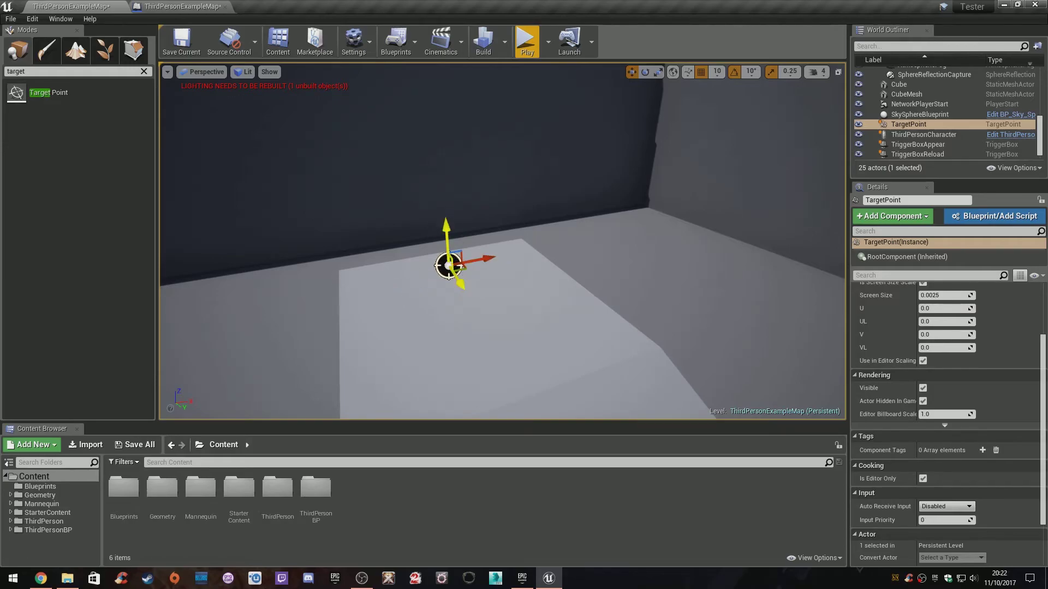
# With the target point selected in the map, add a TargetPoint reference to the Level Blueprint below the TriggerBoxTeleport event
pyautogui.click(181, 6)
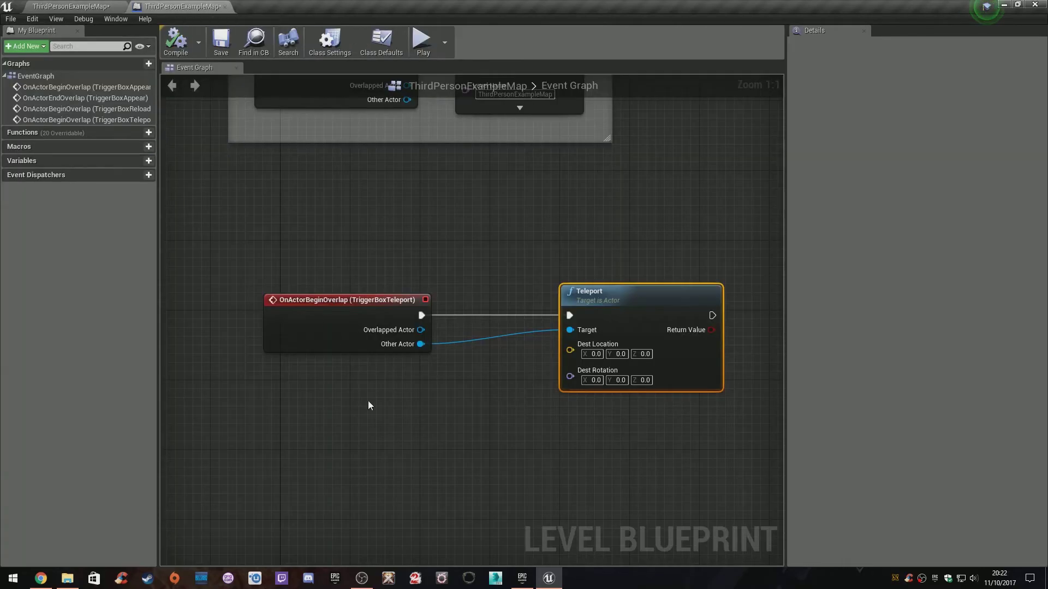
pyautogui.click(71, 6)
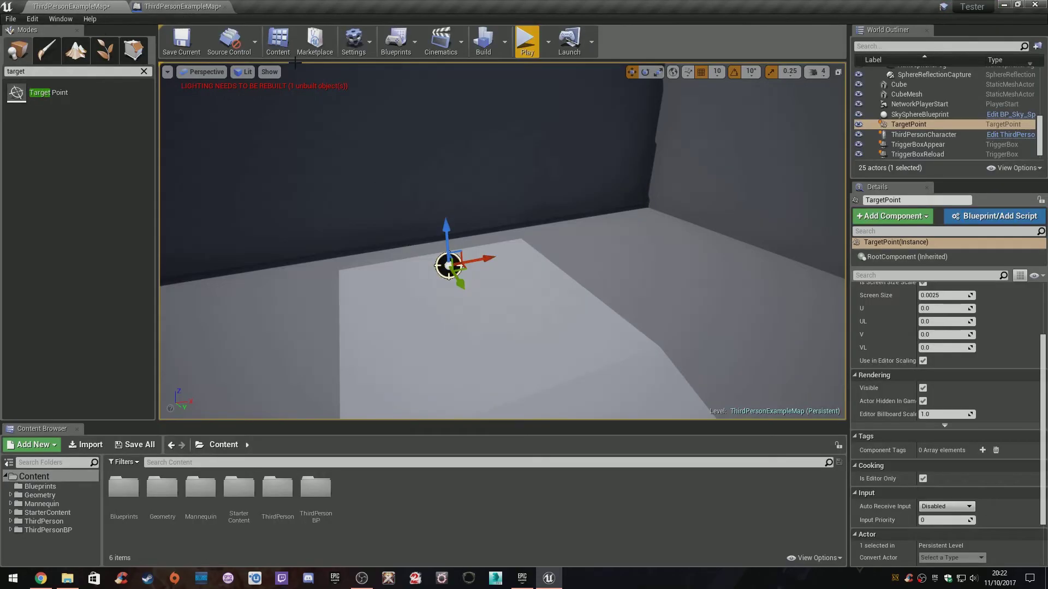
pyautogui.click(181, 7)
pyautogui.rightClick(356, 414)
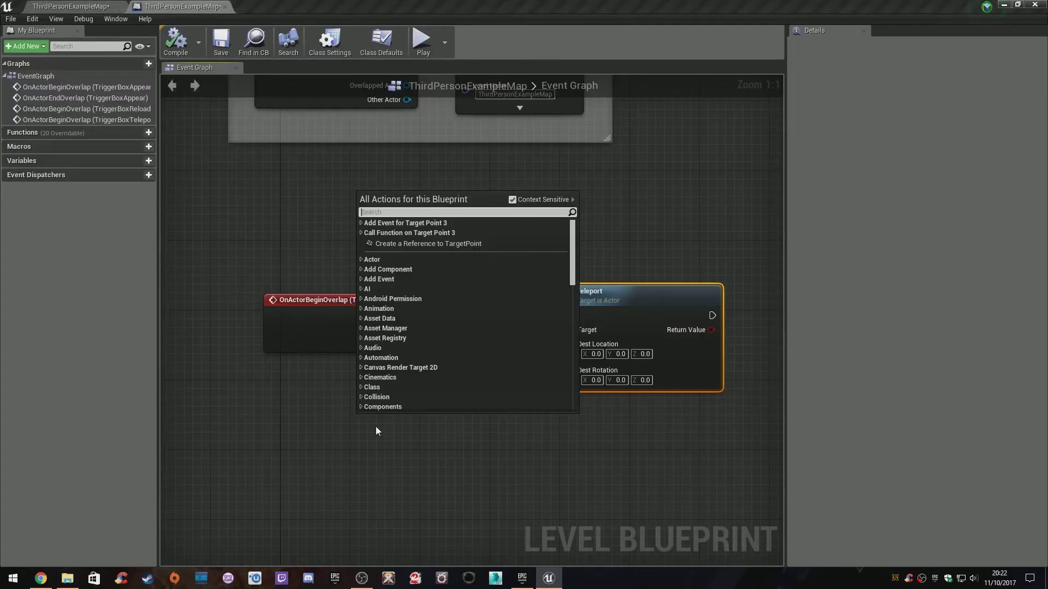
pyautogui.click(379, 241)
pyautogui.moveTo(445, 426); pyautogui.dragTo(383, 417)
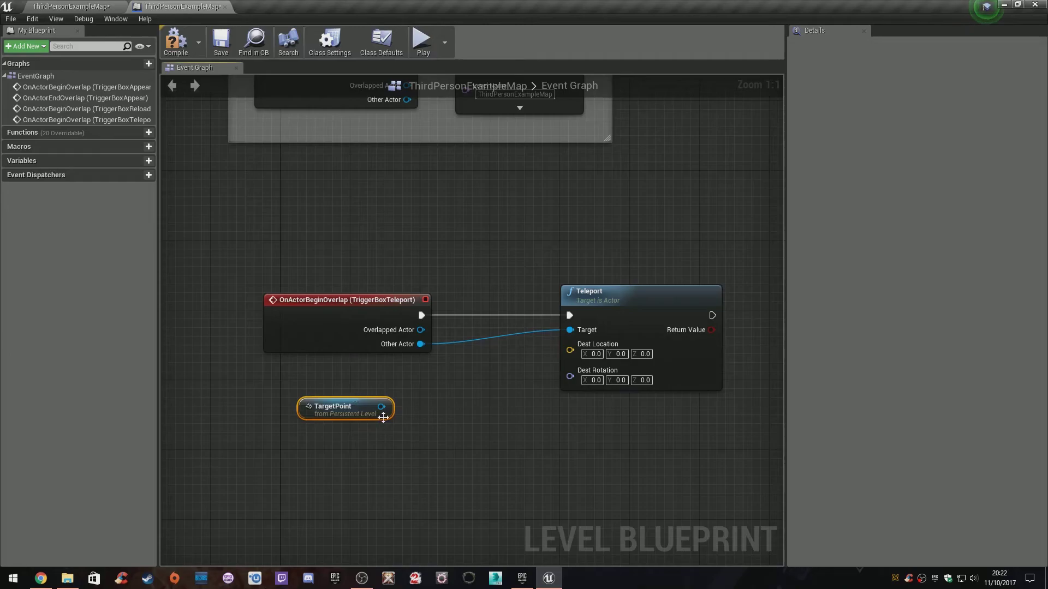
# Add a GetActorLocation node feeding the Teleport node's Dest Location, with the TargetPoint reference connected as its Target
pyautogui.moveTo(570, 351); pyautogui.dragTo(575, 352)
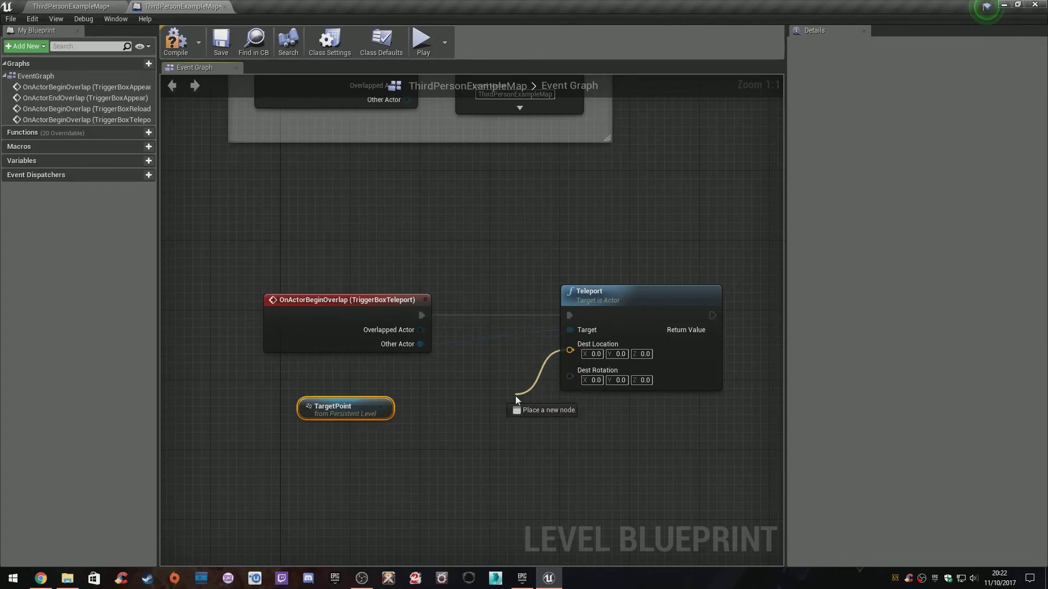
pyautogui.moveTo(516, 395)
pyautogui.mouseDown()
pyautogui.moveTo(519, 371)
pyautogui.moveTo(512, 380)
pyautogui.mouseUp()
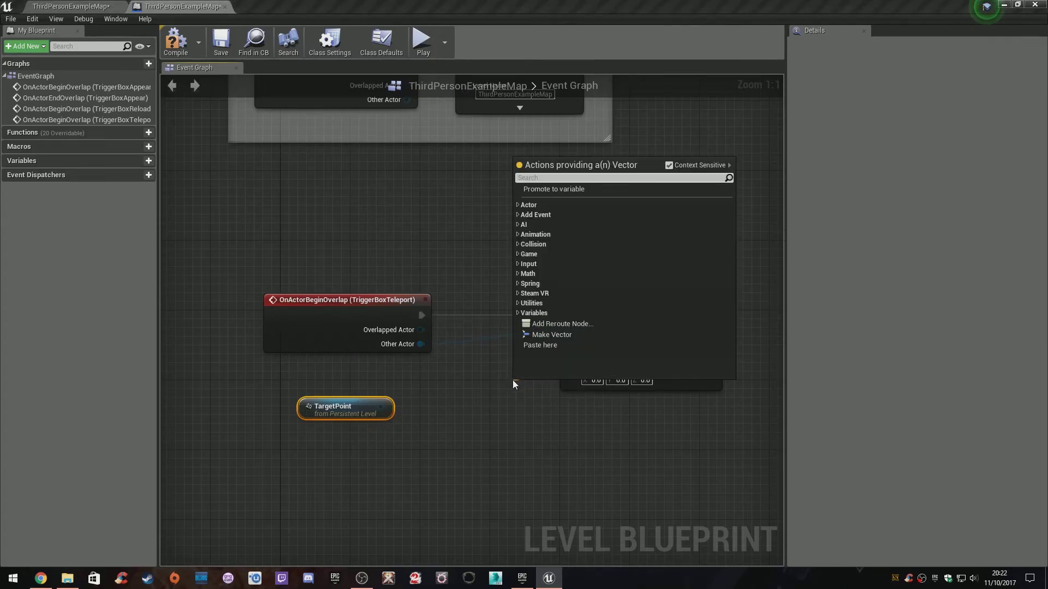
pyautogui.write('get a')
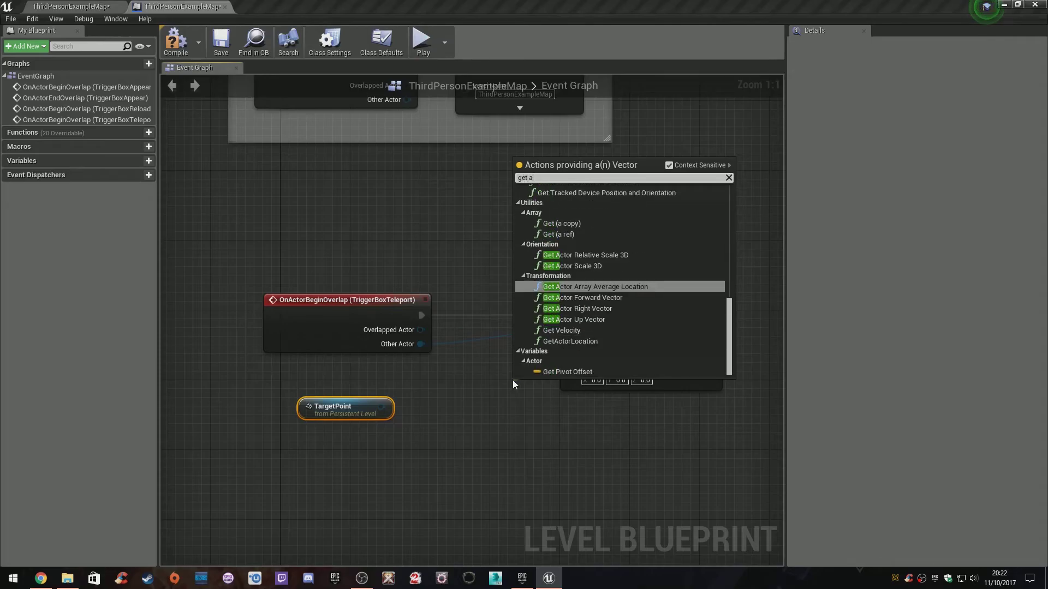
pyautogui.write('ct')
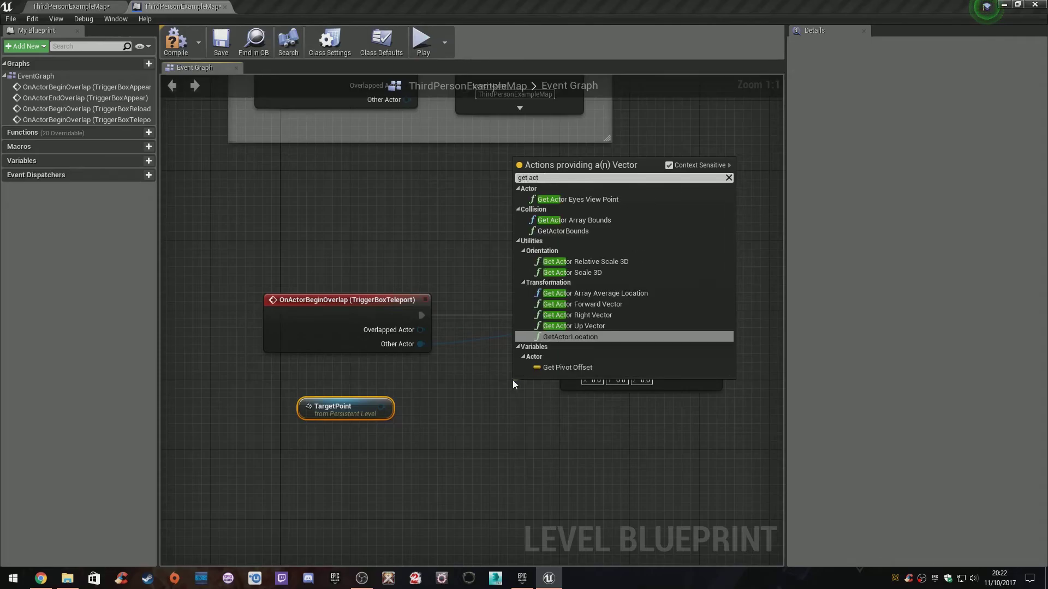
pyautogui.write('or')
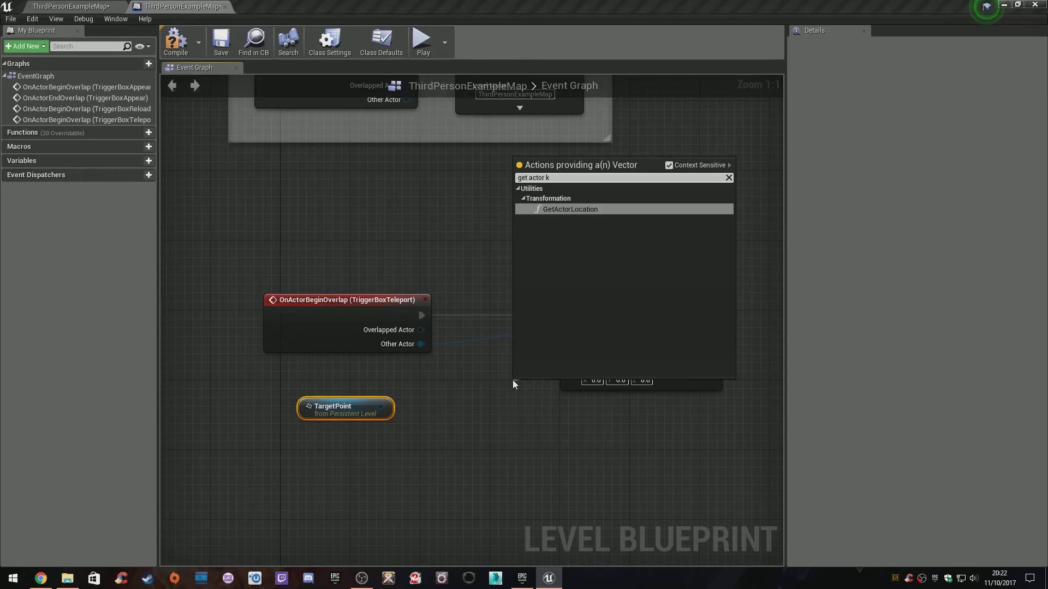
pyautogui.write(' loc')
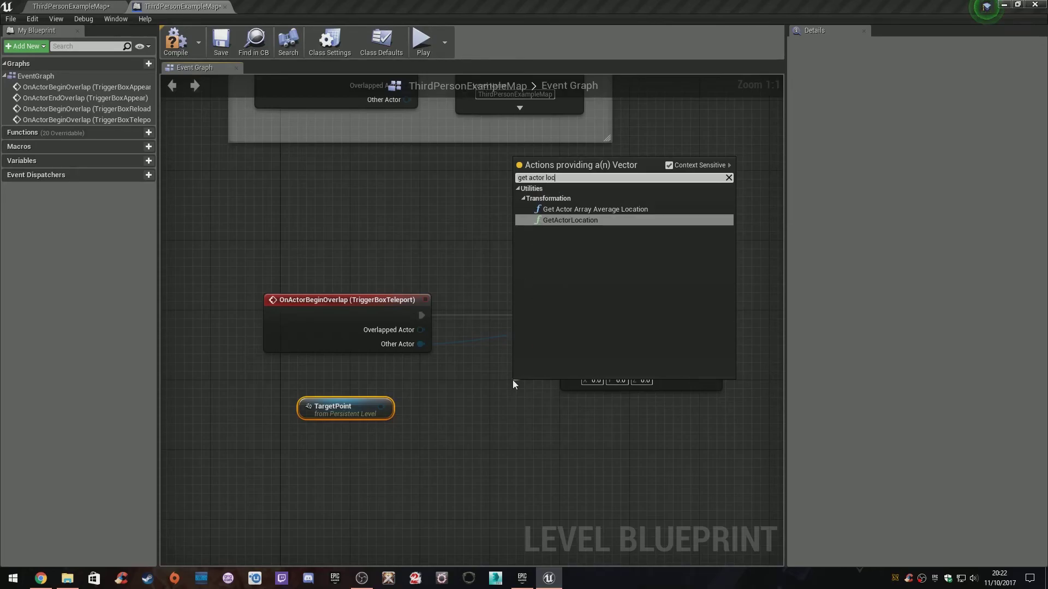
pyautogui.click(561, 219)
pyautogui.moveTo(566, 394); pyautogui.dragTo(336, 398)
# Group the teleport nodes in a comment titled "Teleport to actor" and move it up beneath the previous comment box
pyautogui.moveTo(675, 442); pyautogui.dragTo(253, 267)
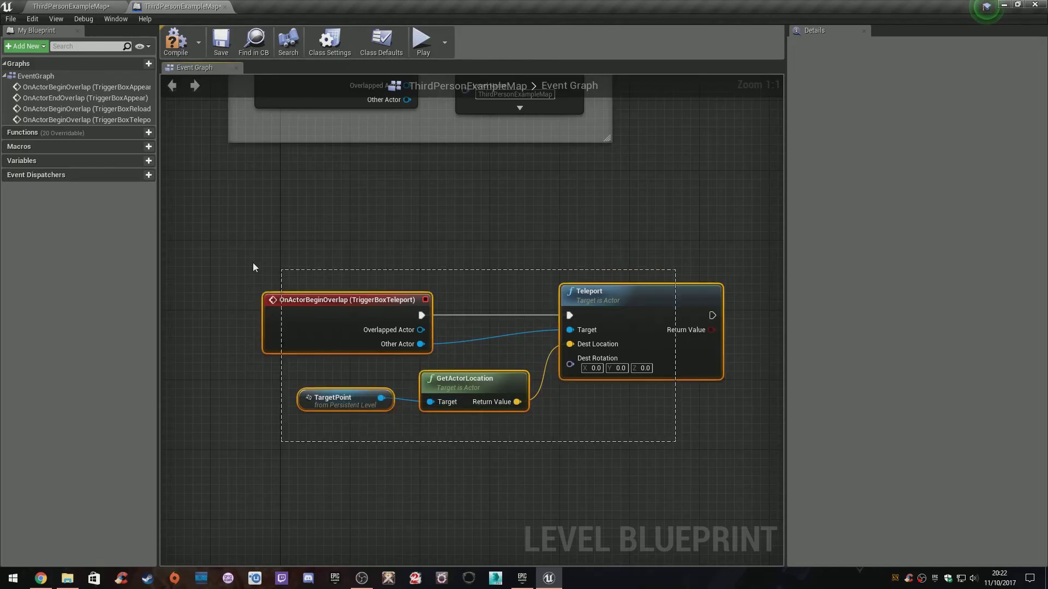
pyautogui.write('cTe')
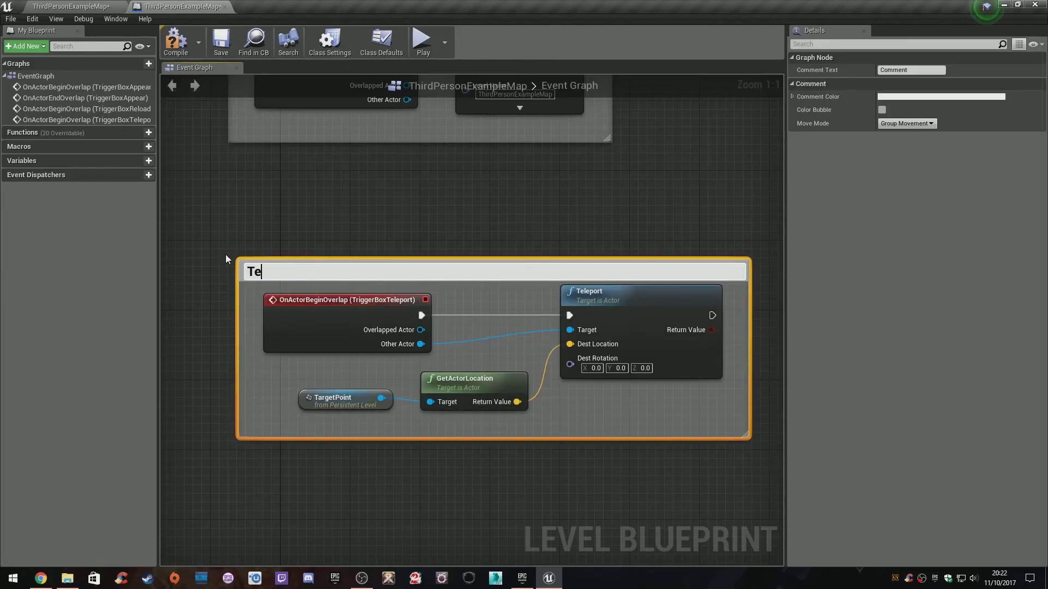
pyautogui.write('leport to actor')
pyautogui.press('Return')
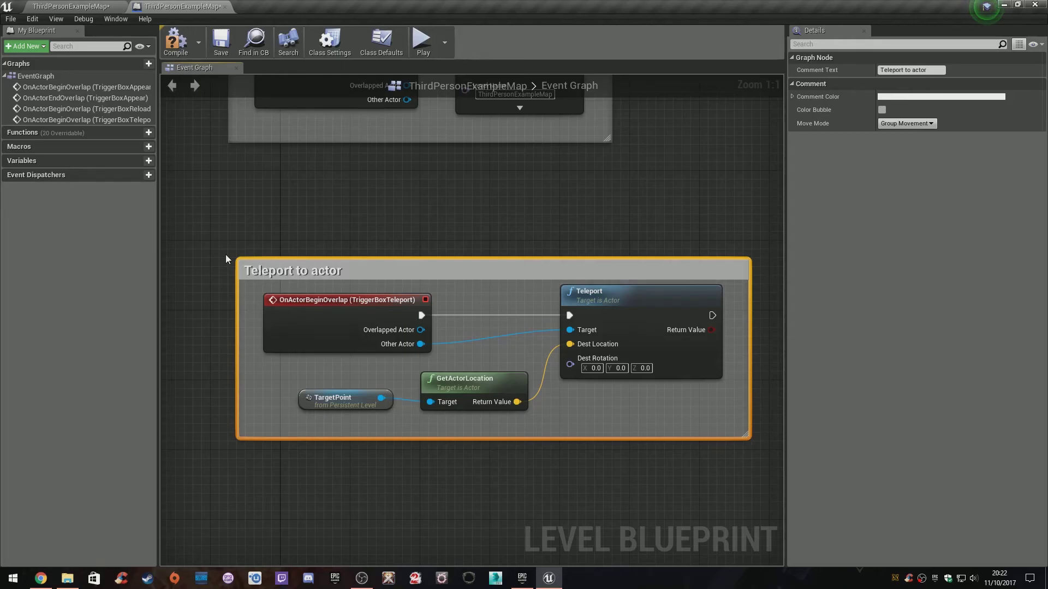
pyautogui.moveTo(374, 276); pyautogui.dragTo(364, 197)
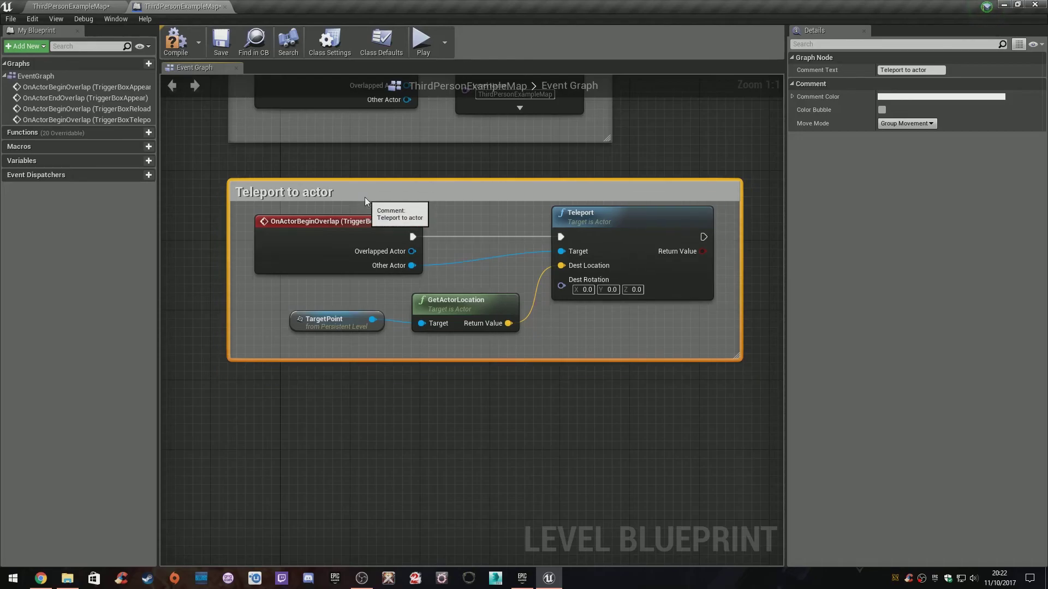
# Compile and save the Level Blueprint, and start playing ThirdPersonExampleMap in the editor
pyautogui.click(181, 41)
pyautogui.click(221, 40)
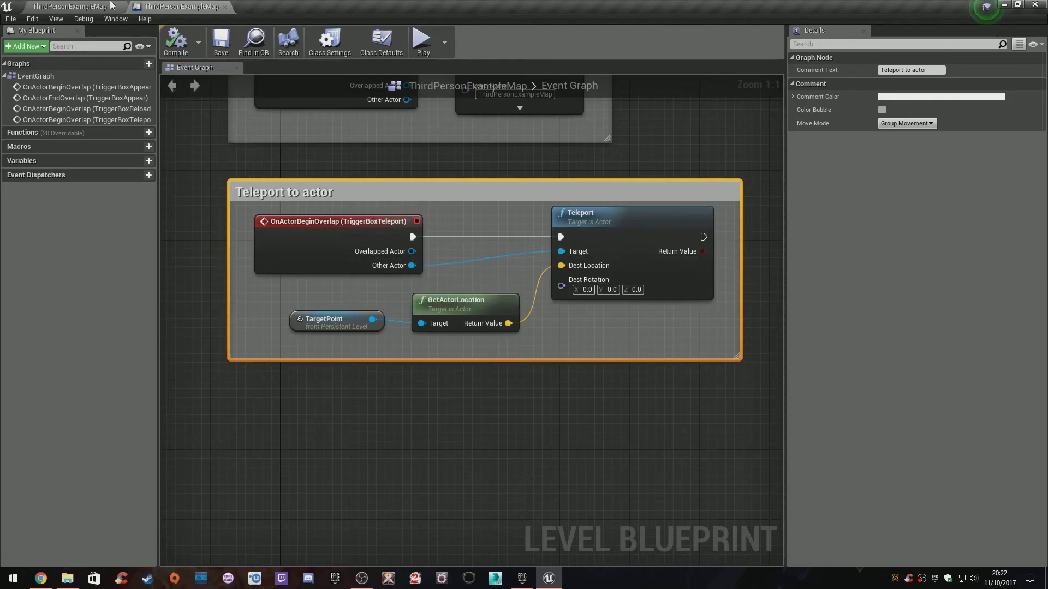
pyautogui.click(111, 5)
pyautogui.click(525, 43)
# Playtest the teleport trigger by running the character across the floor and over the raised blocks toward the stairs
pyautogui.press('w')
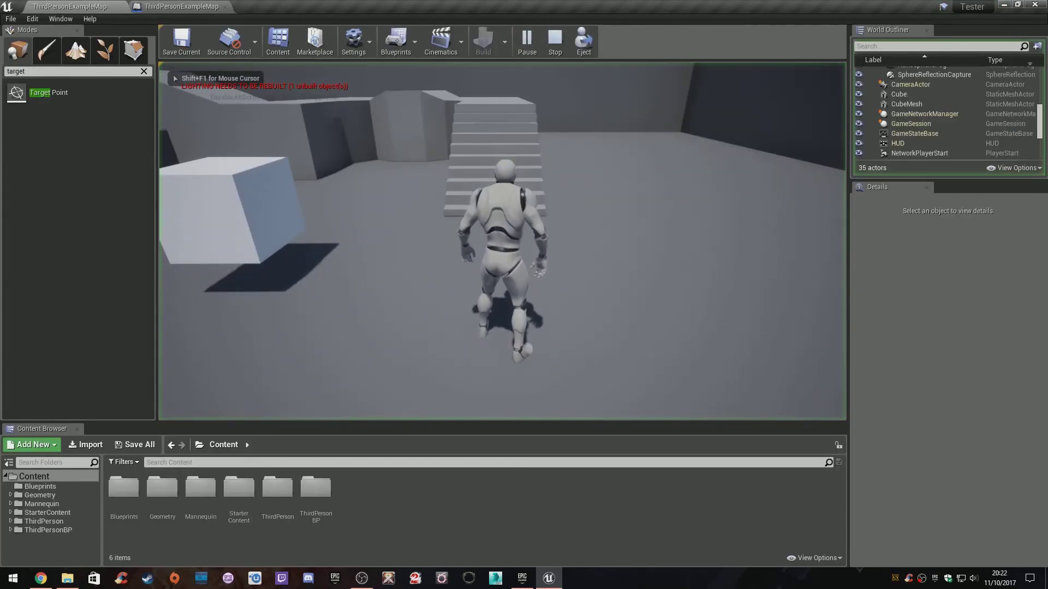
pyautogui.press('a')
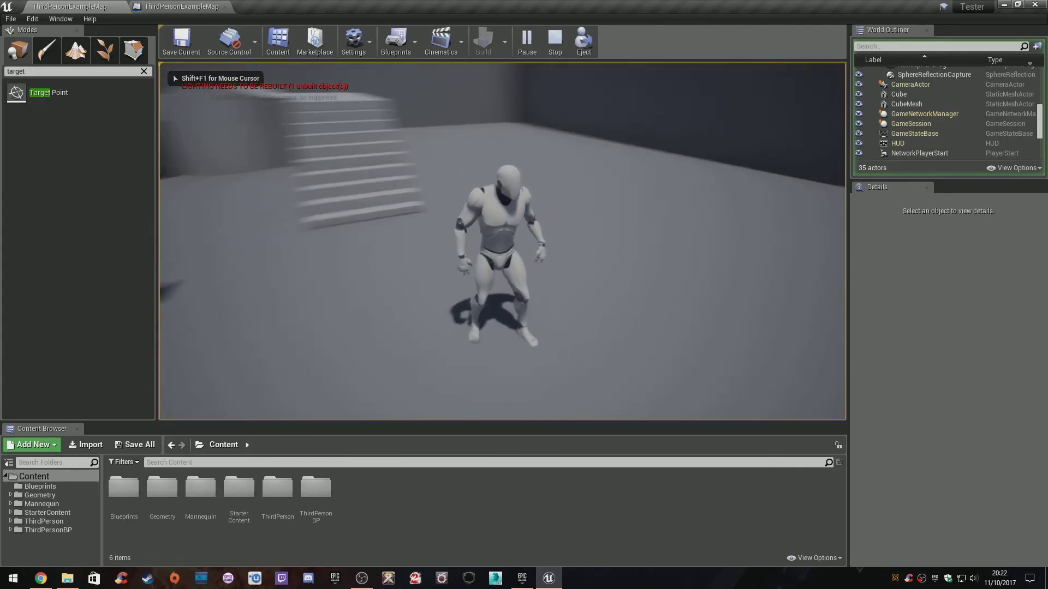
pyautogui.press('w')
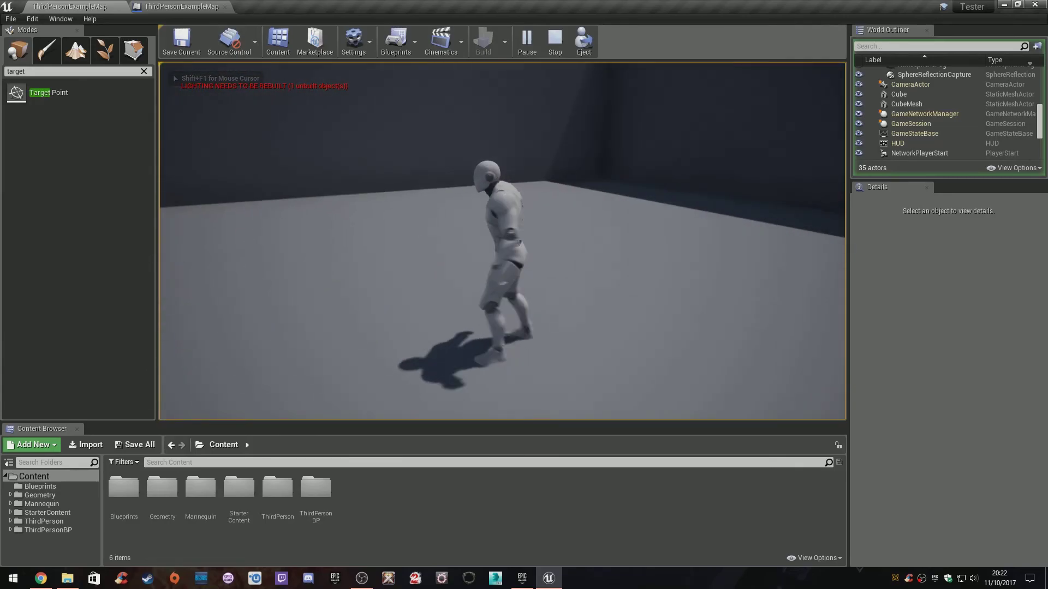
pyautogui.press('w')
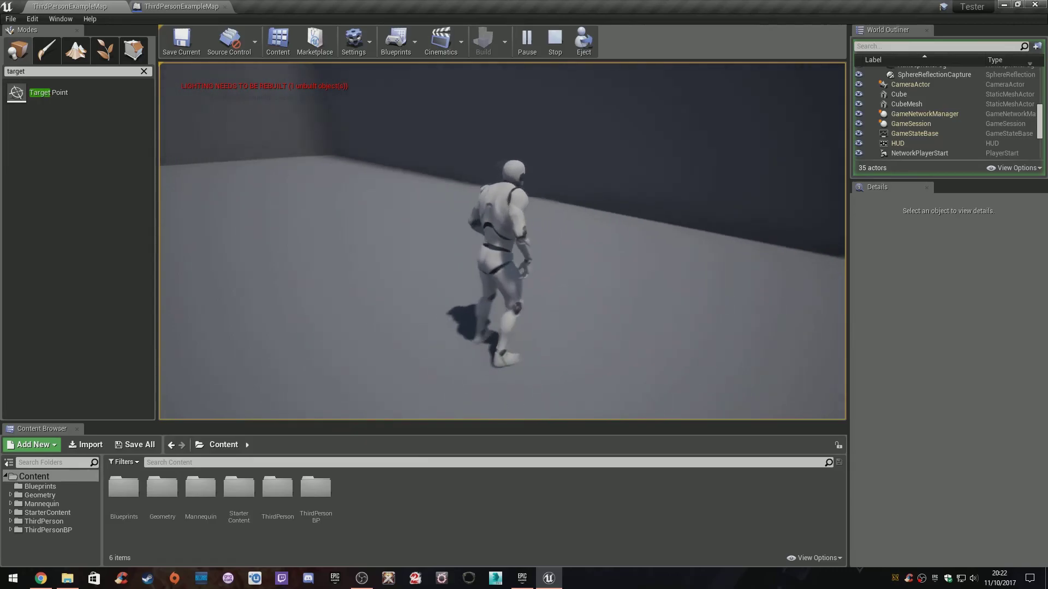
pyautogui.press('w')
pyautogui.press('w')
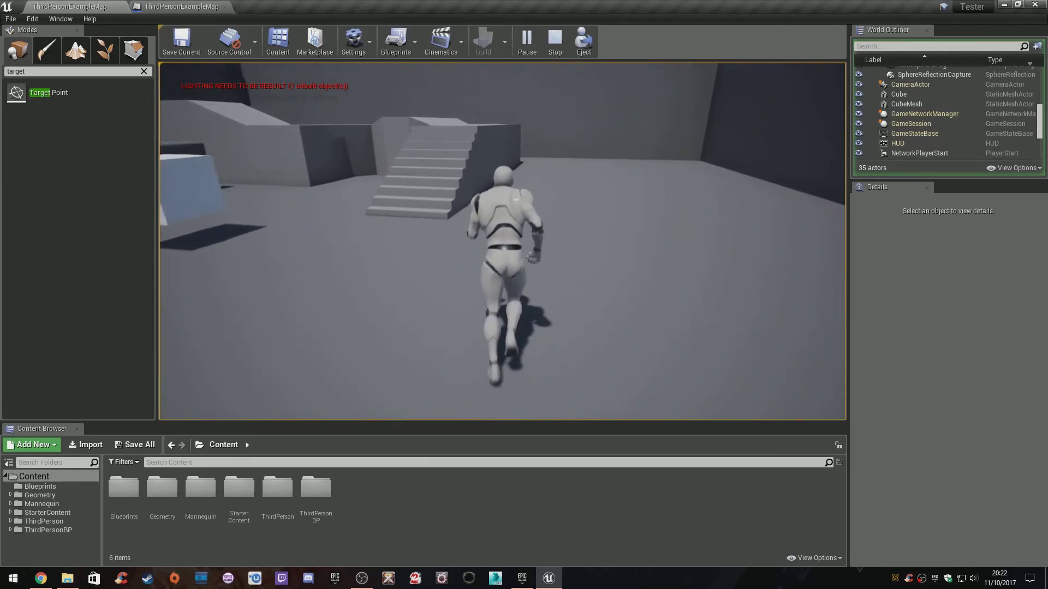
pyautogui.press('space')
pyautogui.press('w')
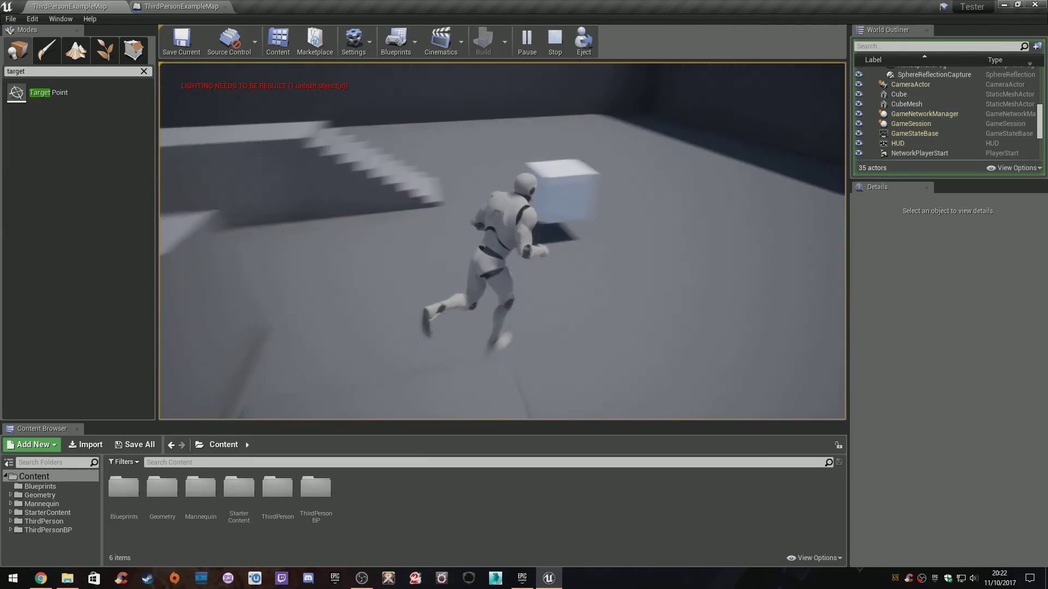
pyautogui.press('w')
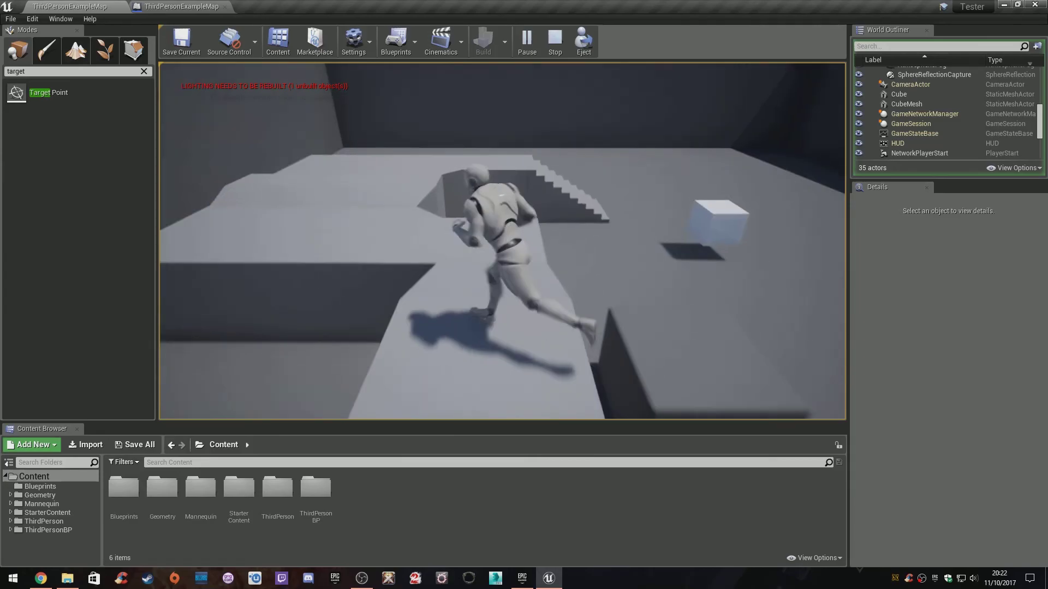
pyautogui.press('w')
pyautogui.press('space')
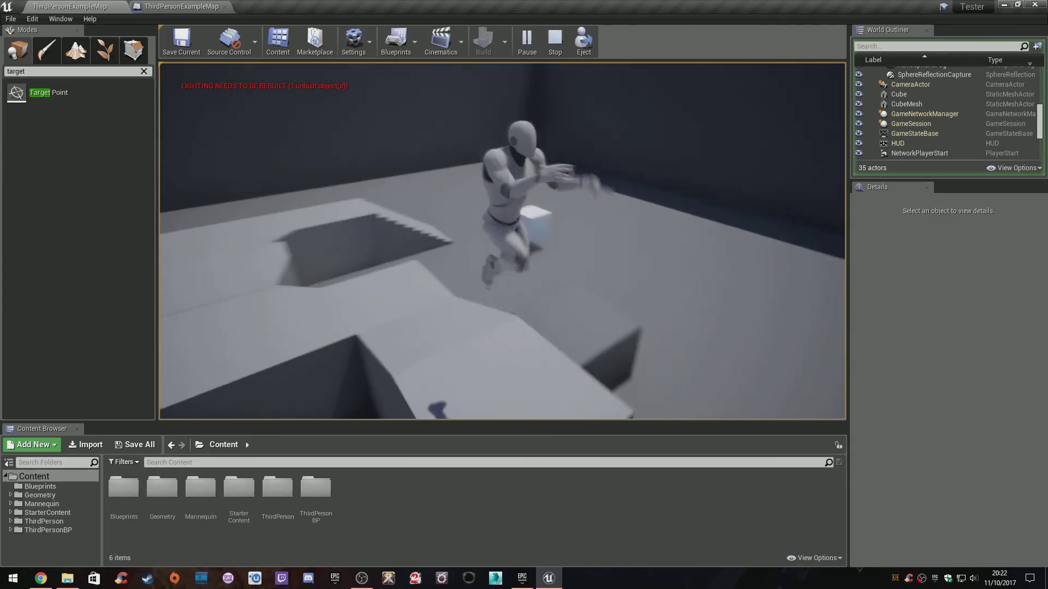
pyautogui.press('w')
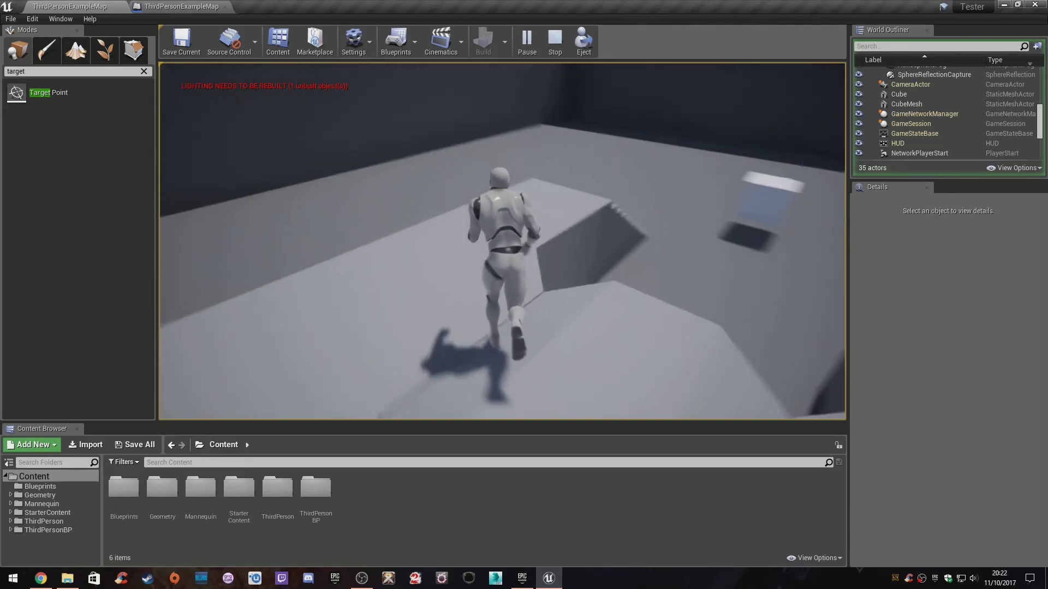
pyautogui.press('w')
pyautogui.press('a')
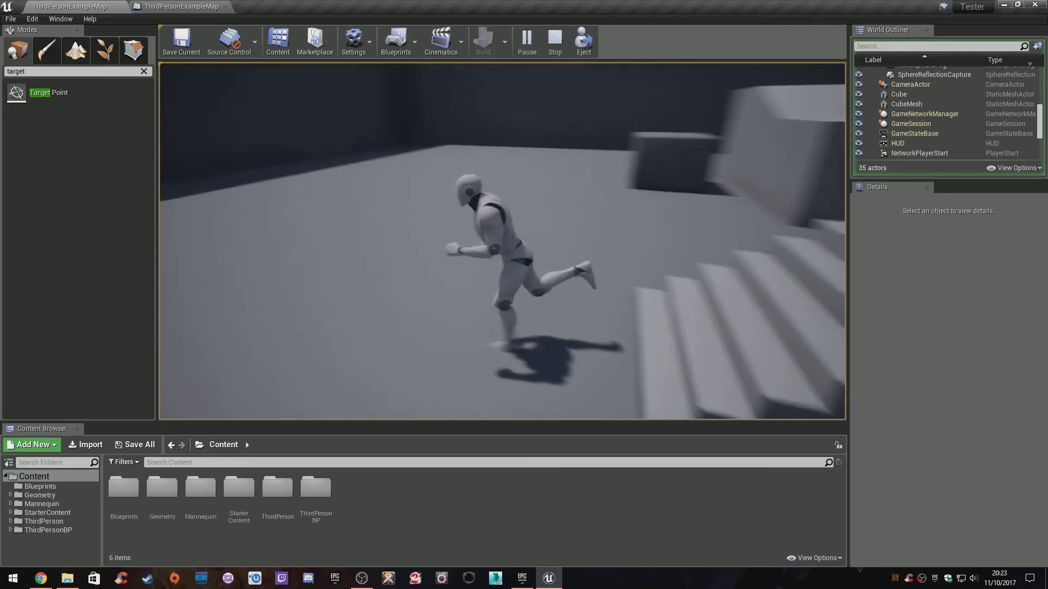
# Run the character around the open floor and raised walkway again to recheck how the level's triggers behave
pyautogui.press('s')
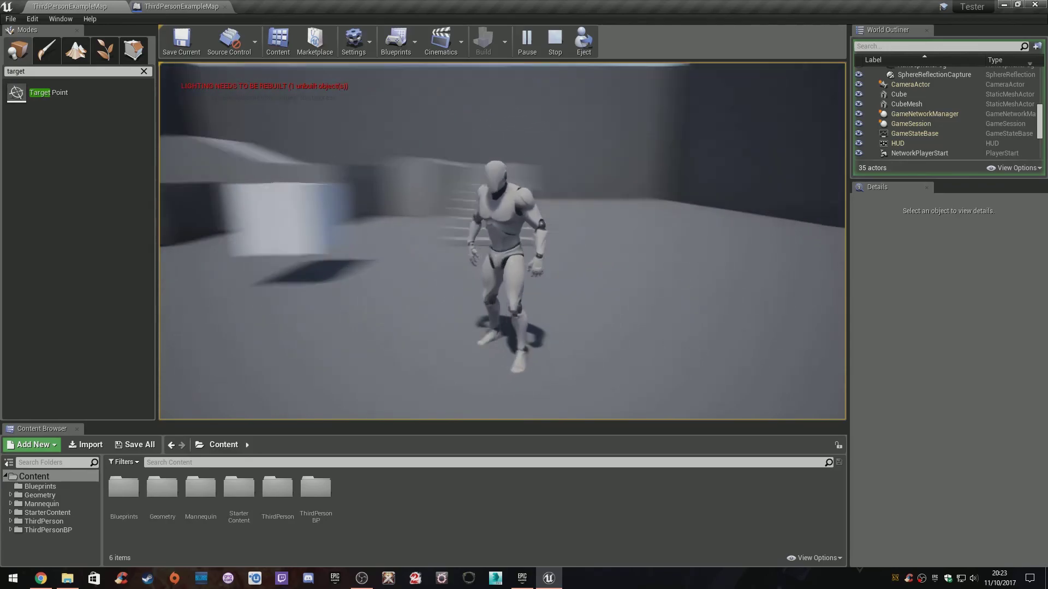
pyautogui.press('w')
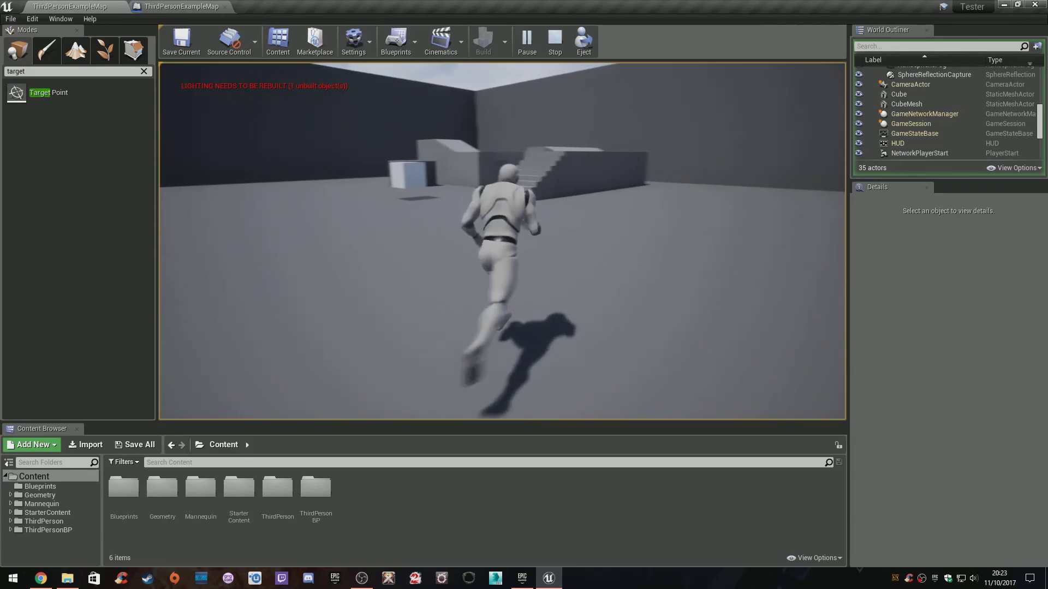
pyautogui.press('d')
pyautogui.press('s')
pyautogui.press('w')
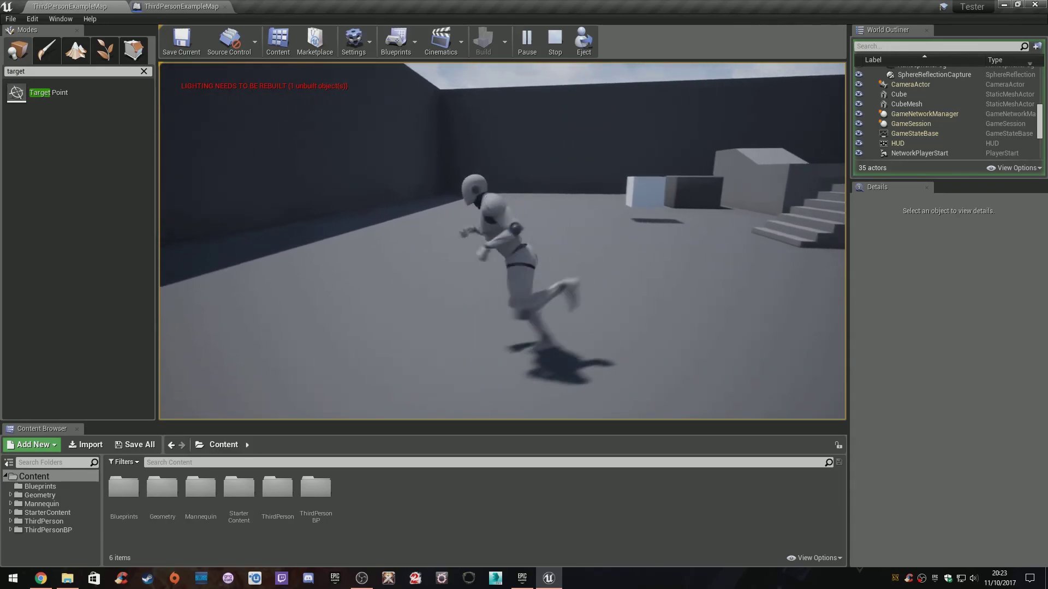
pyautogui.press('w')
pyautogui.press('space')
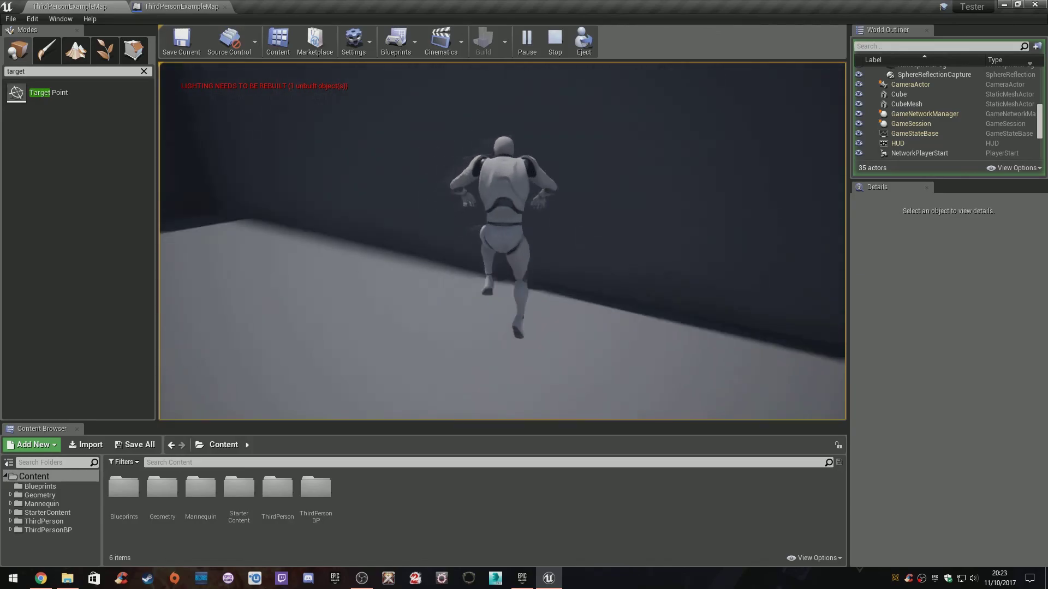
pyautogui.press('w')
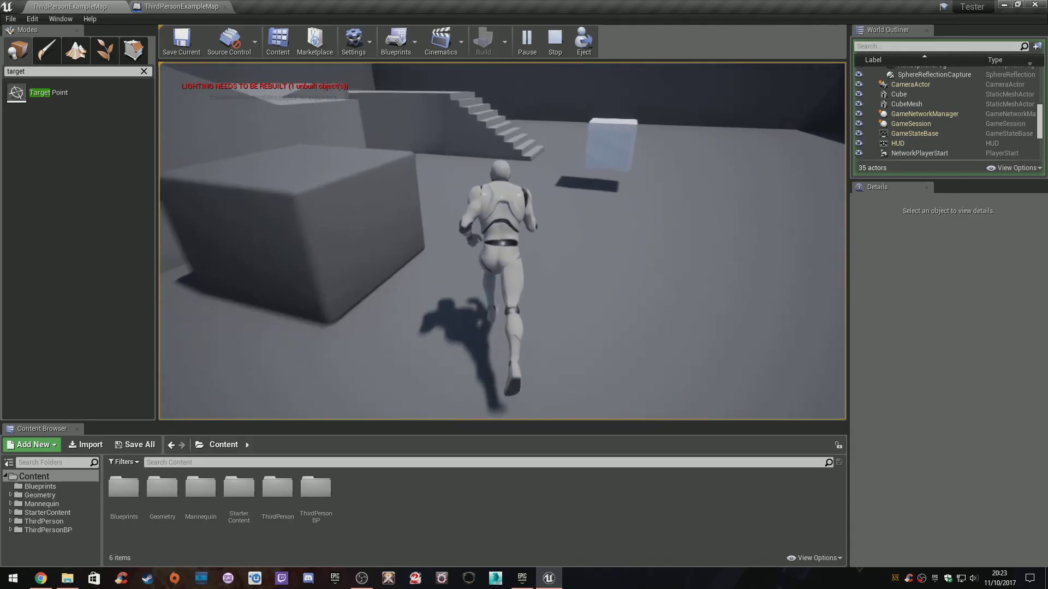
pyautogui.press('w')
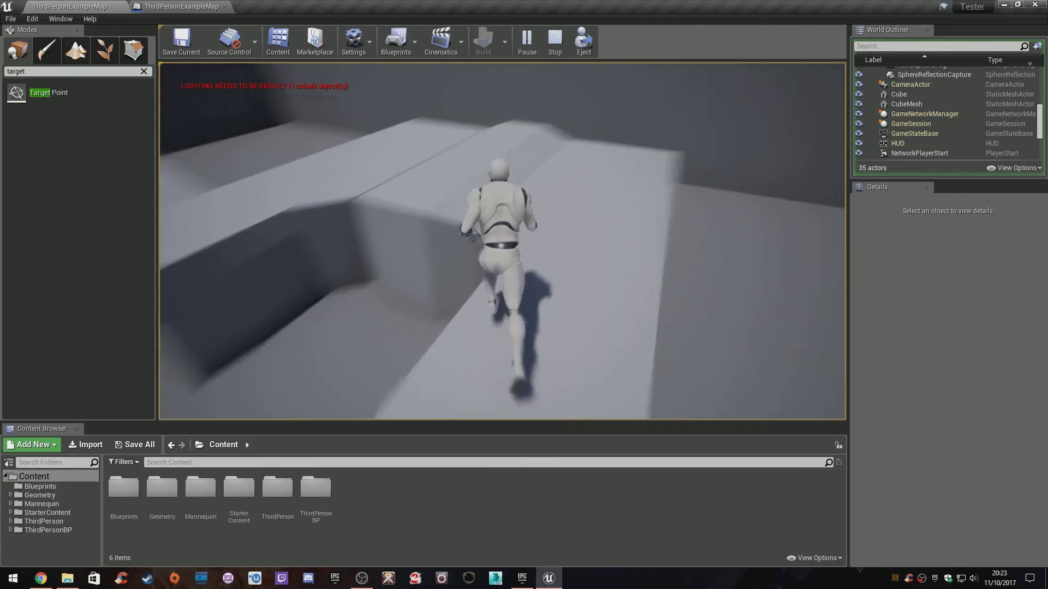
pyautogui.press('w')
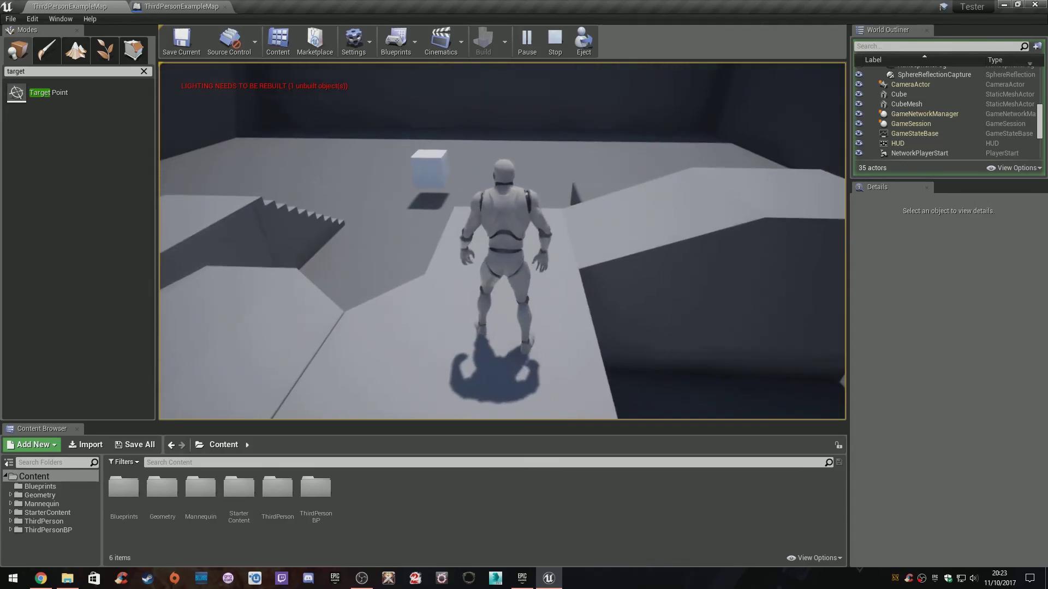
pyautogui.press('w')
pyautogui.press('d')
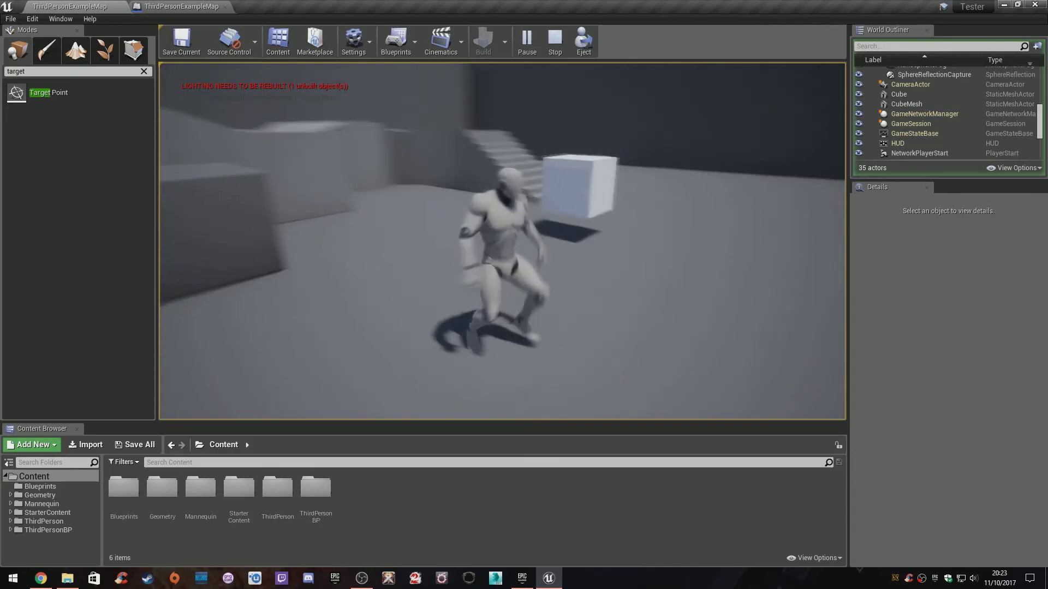
pyautogui.press('w')
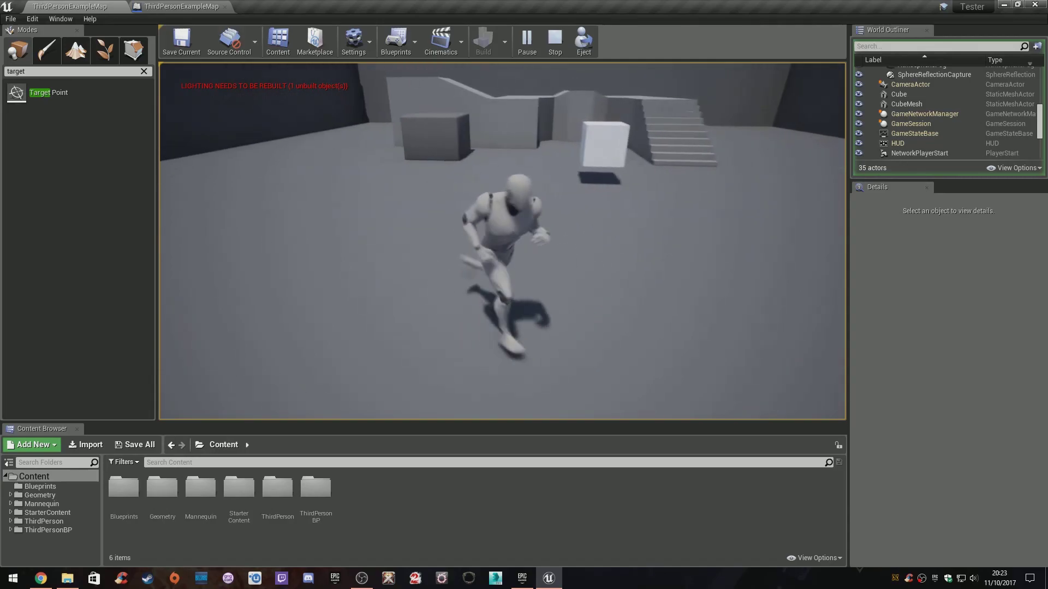